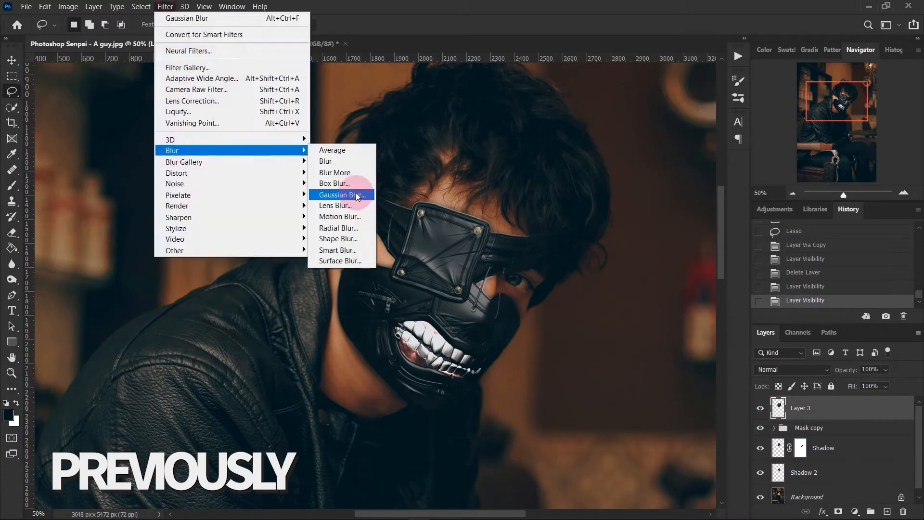
Apply Gaussian Blur to Layer 3 and clip it to the Mask copy group in Lighten mode at 46% fill.
click(357, 196)
click(792, 370)
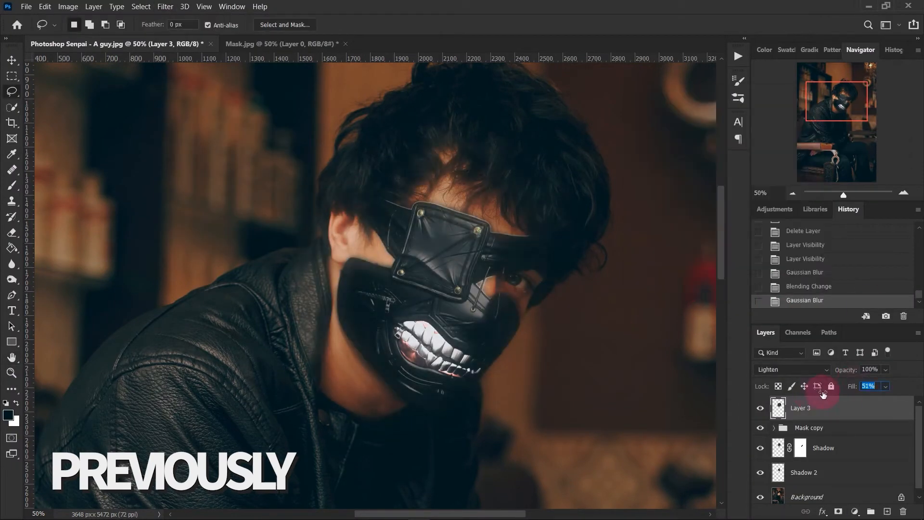
right_click(840, 407)
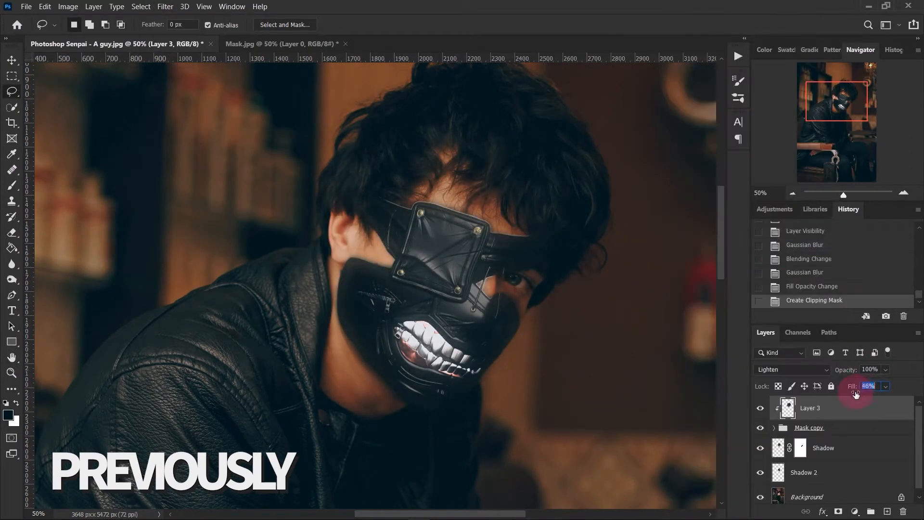
Rename the clipped layer above the Mask copy group as Color Bleed.
double_click(815, 407)
text(Color Bled)
key(BackSpace)
text(ed)
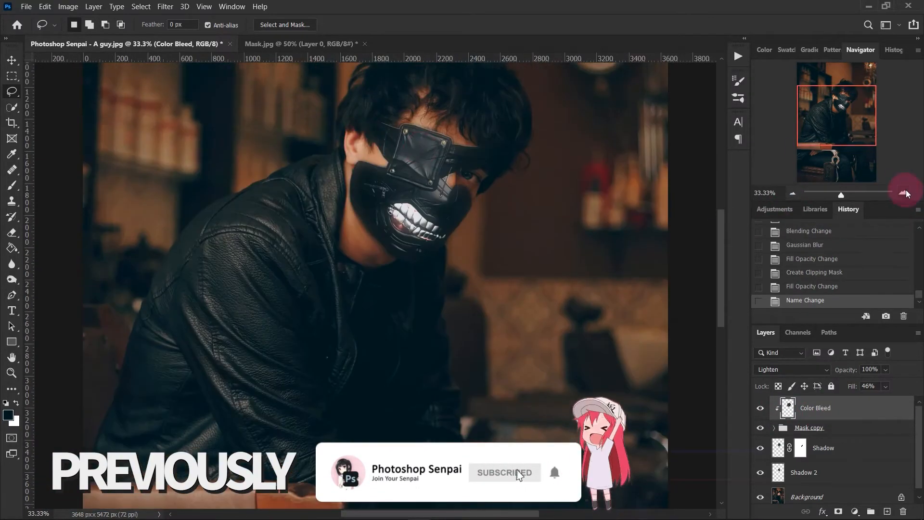
click(566, 230)
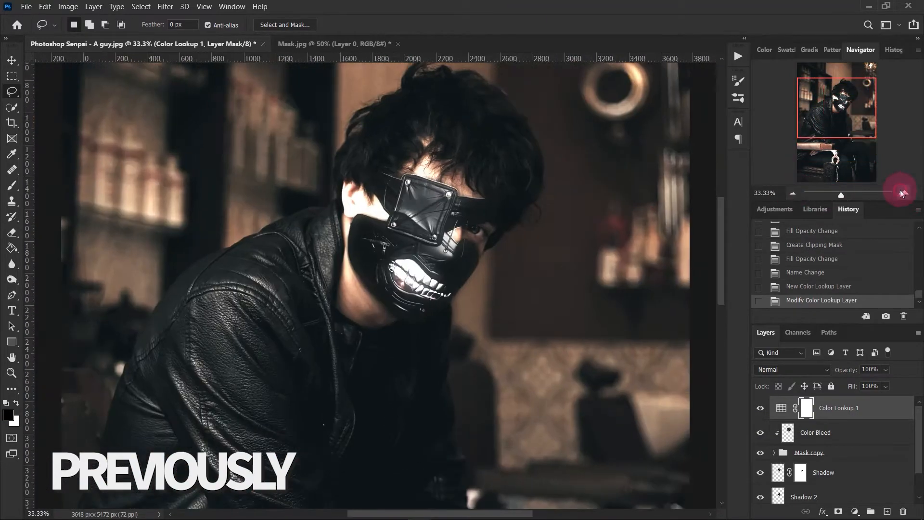
click(902, 193)
click(793, 193)
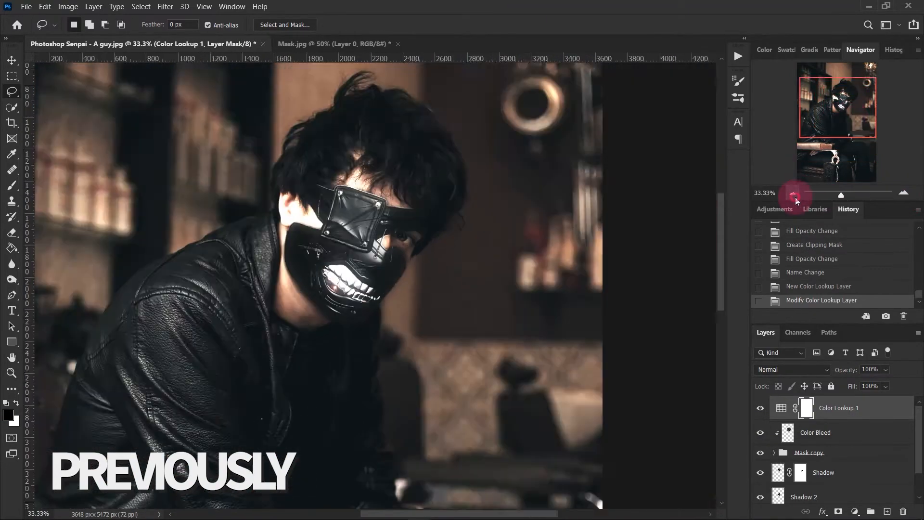
click(793, 193)
click(793, 193)
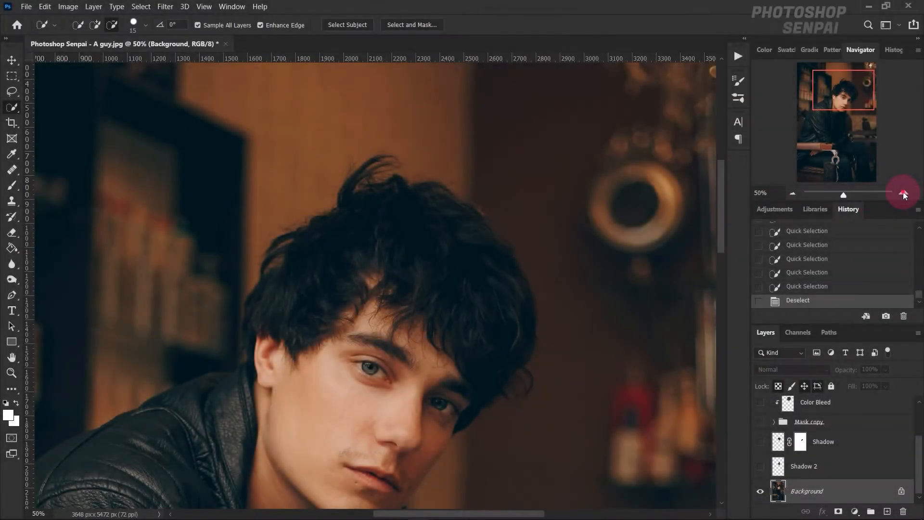
Make a Quick Selection of the man's hair on the Background layer using a size 30 brush.
click(905, 194)
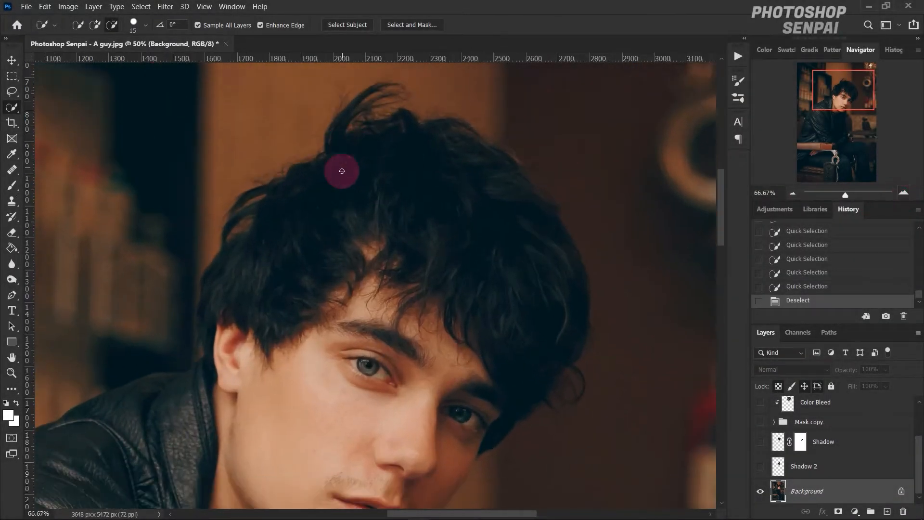
click(95, 24)
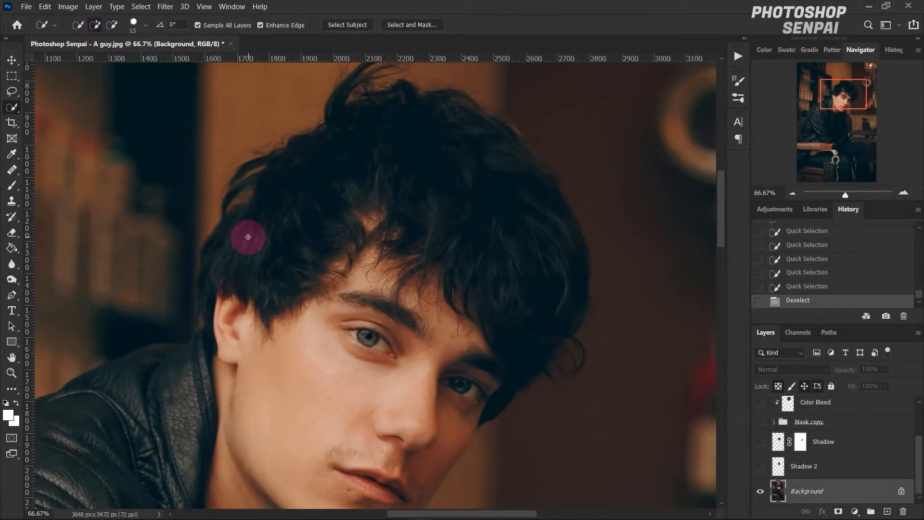
key(bracketright)
key(bracketright)
key(bracketright)
mouse_move(252, 237)
mouse_down()
mouse_move(283, 215)
mouse_move(325, 159)
mouse_move(362, 153)
mouse_move(385, 161)
mouse_move(359, 149)
mouse_move(373, 118)
mouse_move(400, 117)
mouse_up()
mouse_move(508, 192)
mouse_down()
mouse_move(552, 298)
mouse_move(527, 400)
mouse_up()
drag(203, 282, 200, 330)
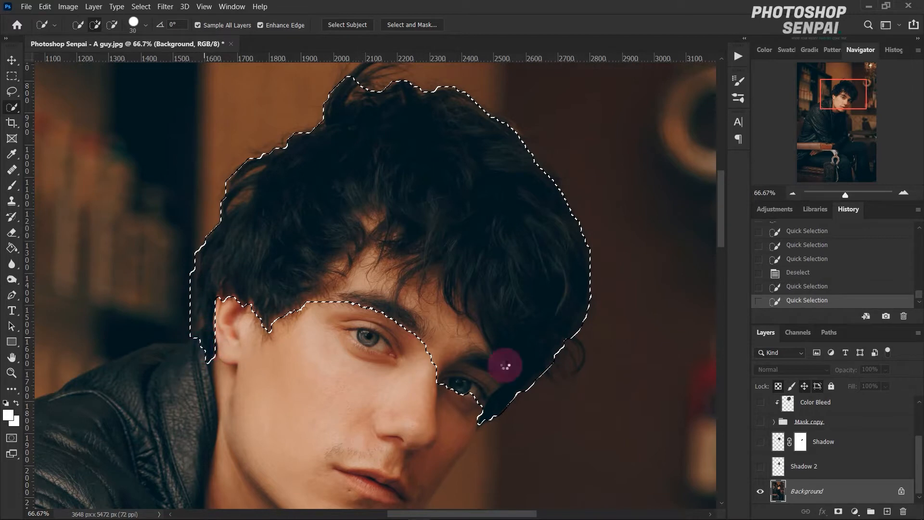
Extend the hair selection down over the pointed tip of hair beside the far eye.
scroll(503, 370, down, 2)
mouse_move(504, 392)
mouse_down()
mouse_move(492, 381)
mouse_move(488, 398)
mouse_up()
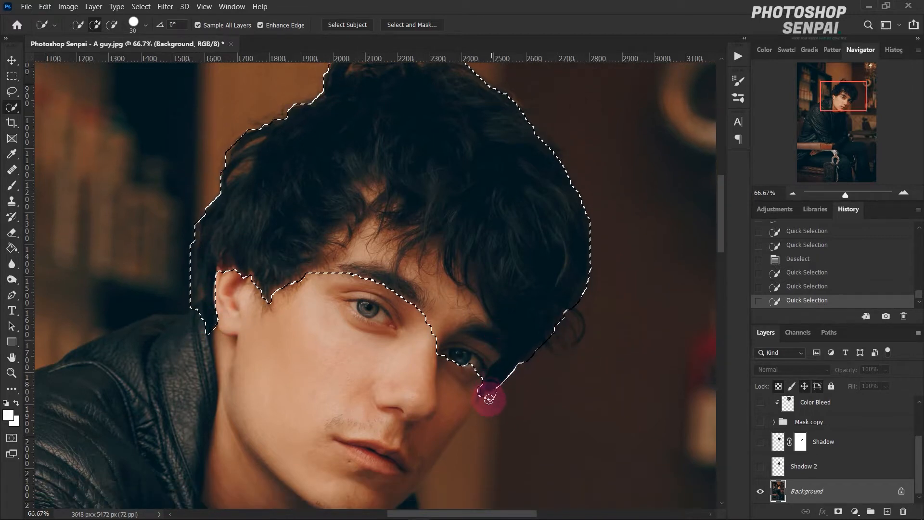
click(489, 396)
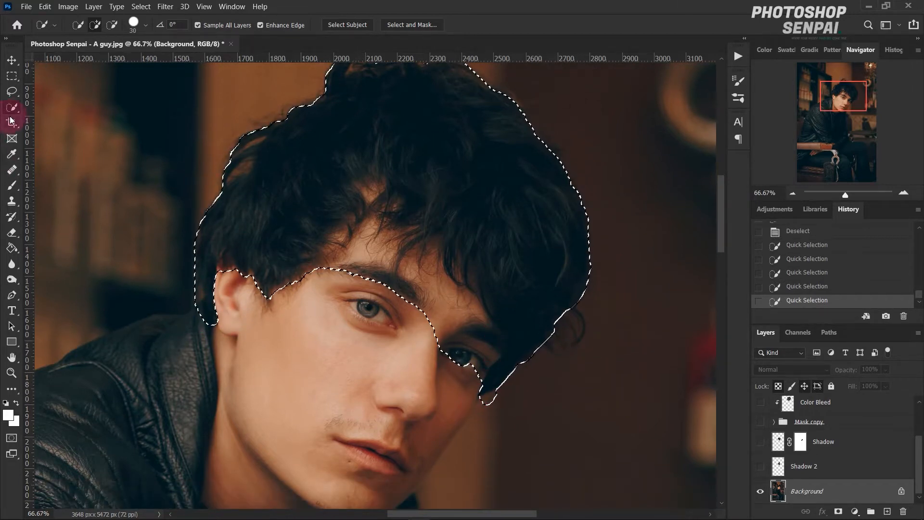
Subtract the forehead, eyebrows, far eye and the small skin gap within the fringe from the hair selection.
click(113, 25)
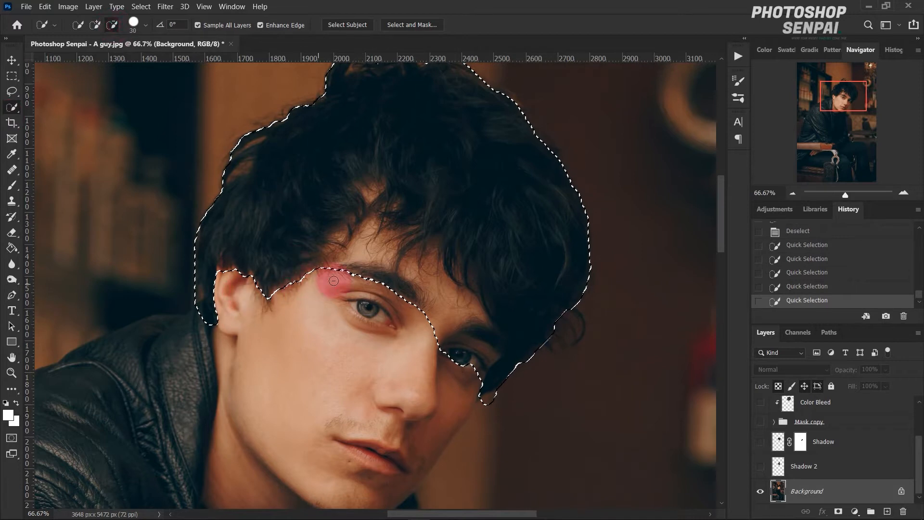
mouse_move(337, 274)
mouse_down()
mouse_move(358, 263)
mouse_move(375, 230)
mouse_up()
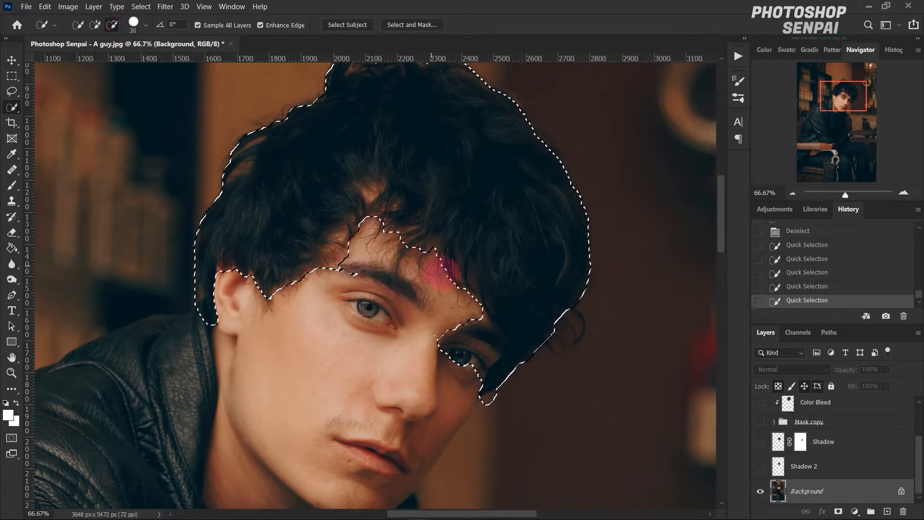
mouse_move(462, 331)
mouse_down()
mouse_move(475, 371)
mouse_move(457, 324)
mouse_move(426, 341)
mouse_up()
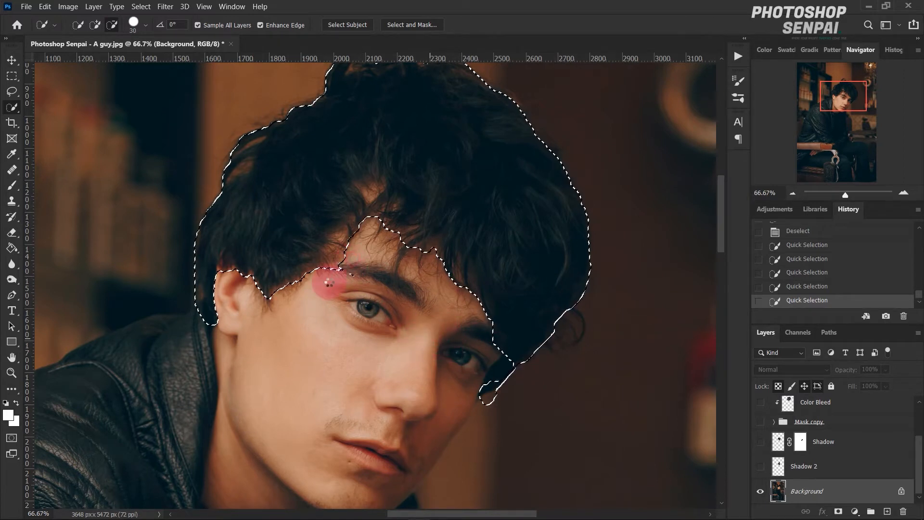
drag(329, 284, 346, 261)
click(369, 192)
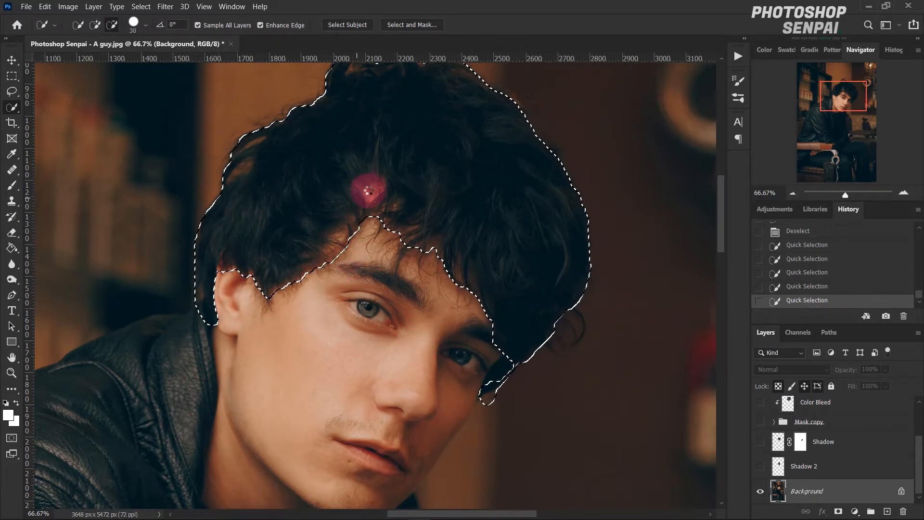
click(439, 206)
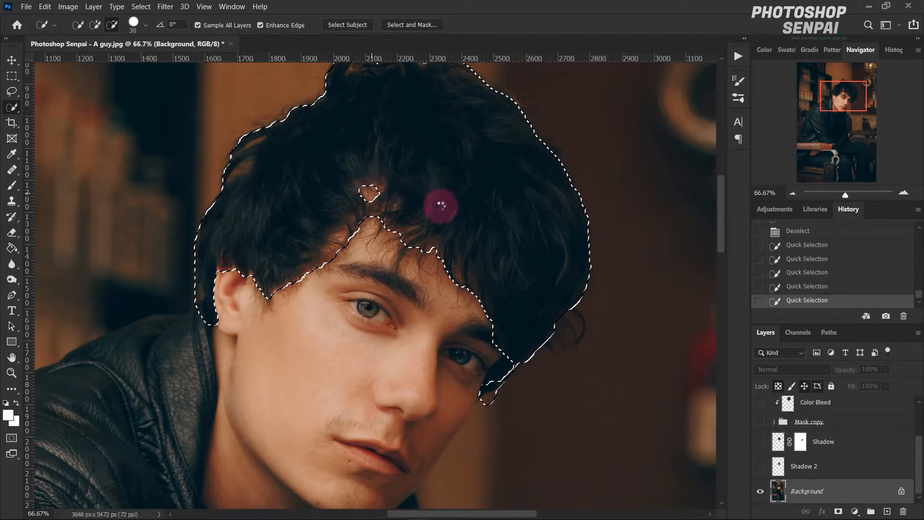
click(519, 371)
Refine the selection around the hair tip beside the far eye, adding missed hair and subtracting excess skin and background.
click(95, 25)
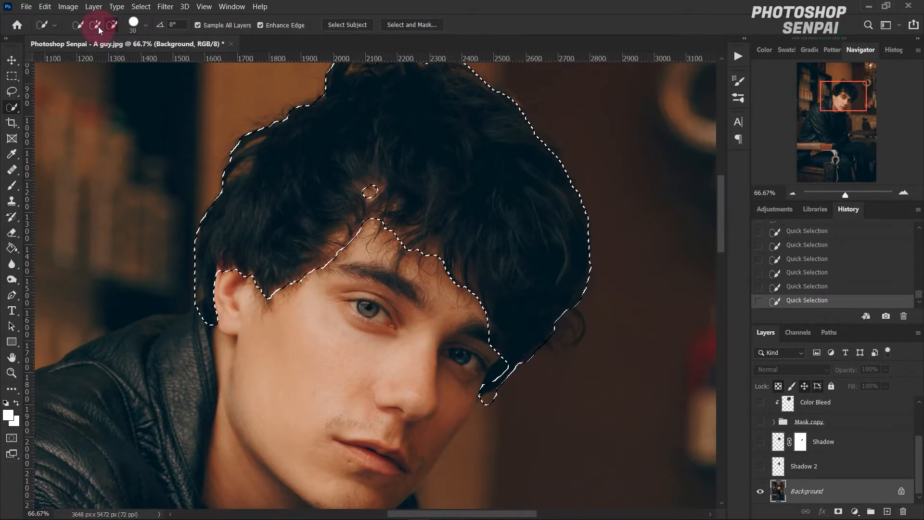
drag(508, 364, 499, 379)
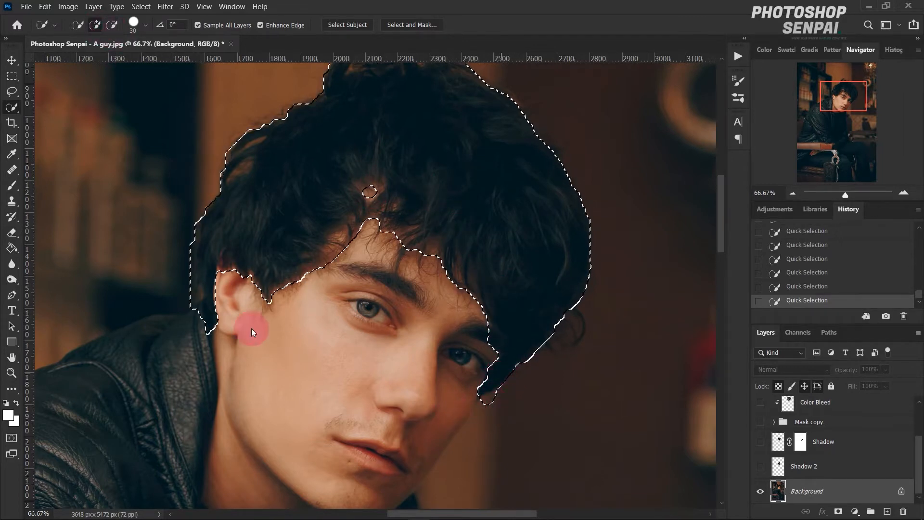
click(111, 25)
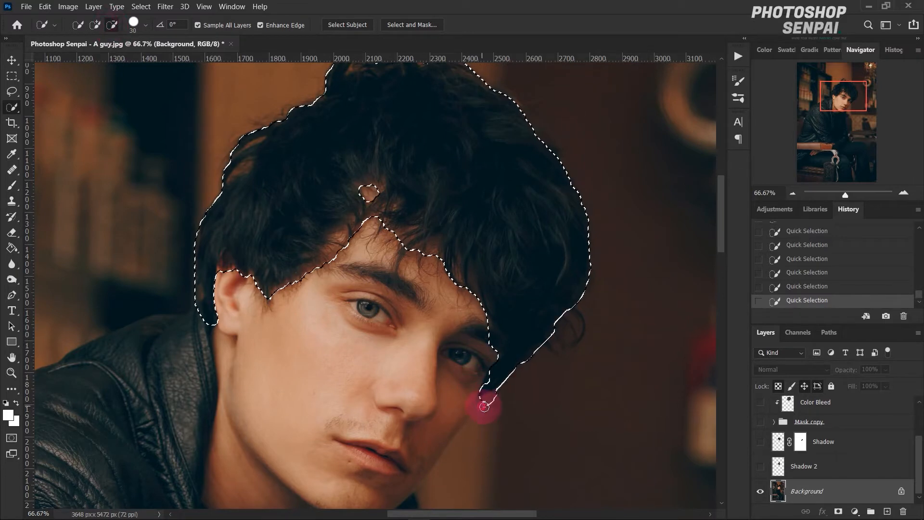
mouse_move(487, 398)
mouse_down()
mouse_move(536, 398)
mouse_move(538, 383)
mouse_up()
click(95, 25)
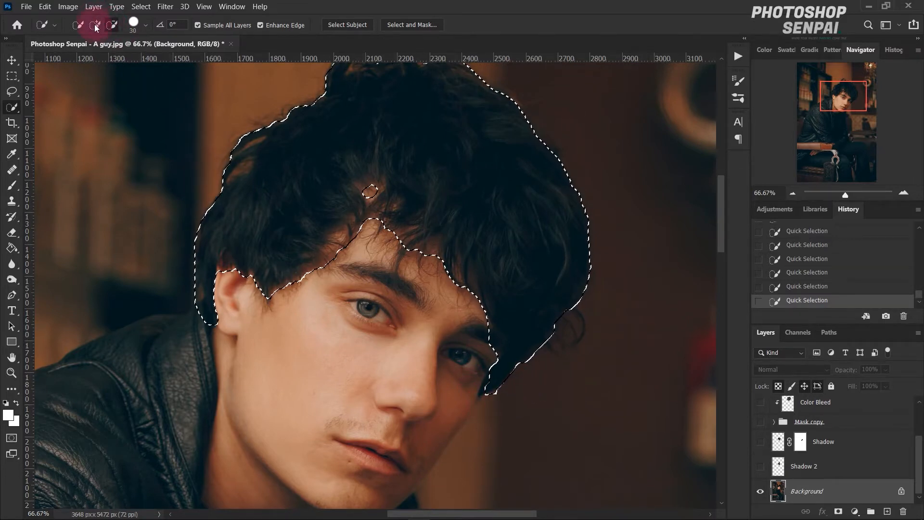
click(523, 355)
mouse_move(493, 381)
mouse_down()
mouse_move(483, 407)
mouse_move(488, 401)
mouse_up()
click(112, 25)
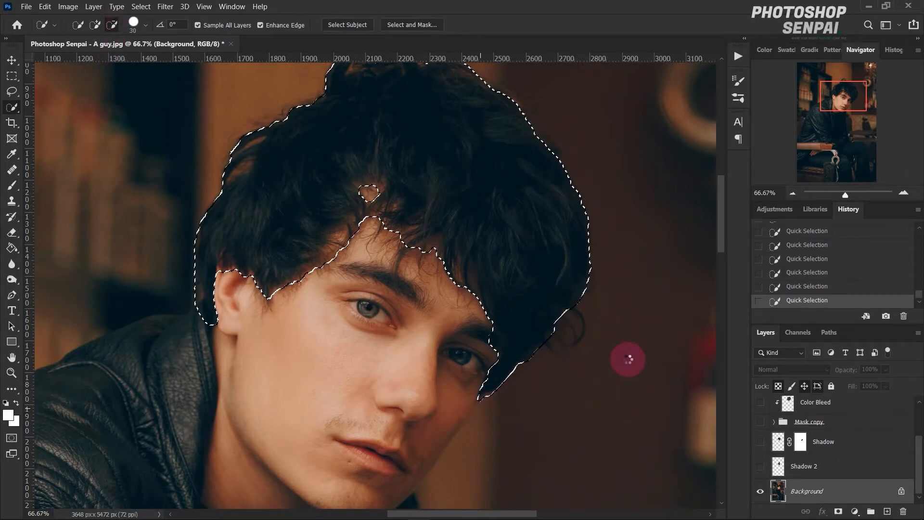
Clean up the selection edge at the crown and add the loose strand sticking up there.
scroll(629, 359, up, 5)
click(333, 162)
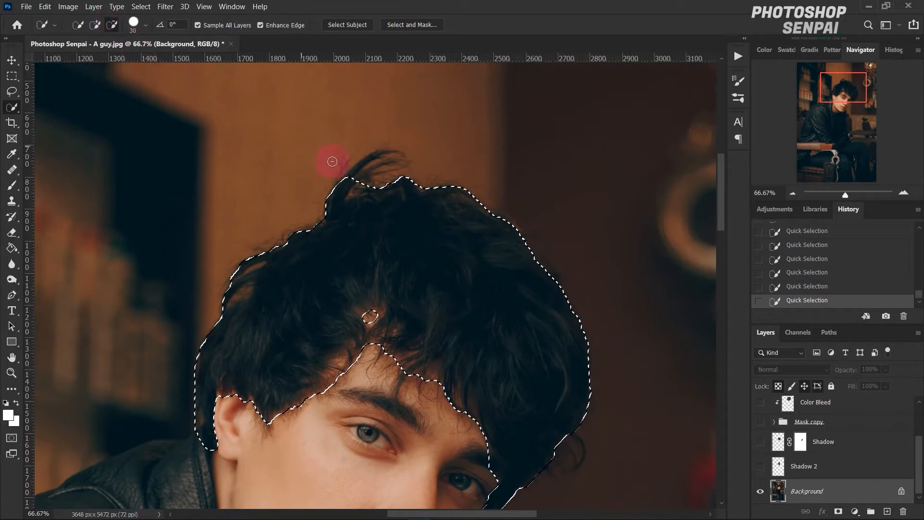
drag(354, 176, 362, 170)
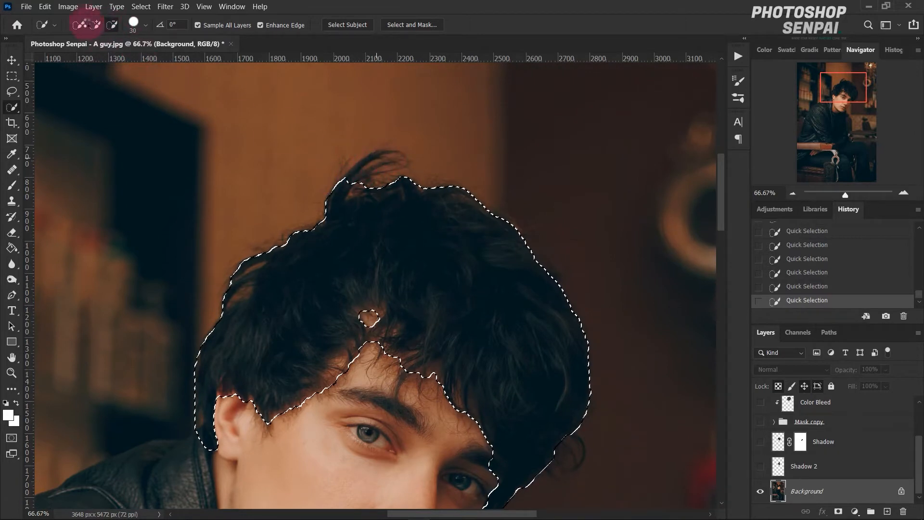
click(92, 27)
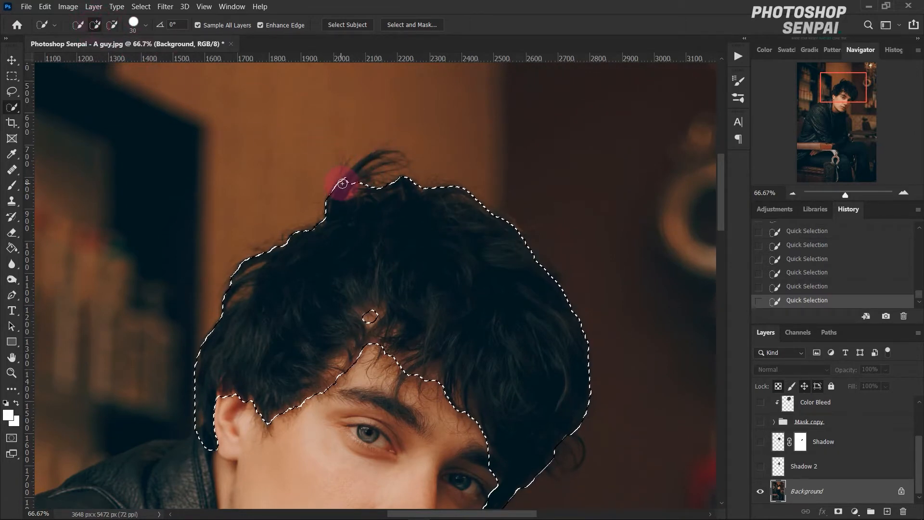
mouse_move(342, 183)
mouse_down()
mouse_move(366, 165)
mouse_move(398, 157)
mouse_move(369, 161)
mouse_up()
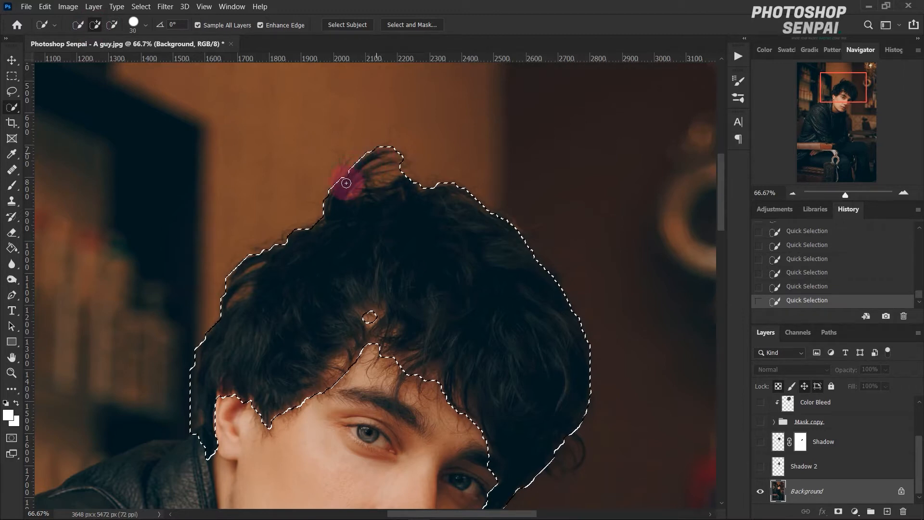
scroll(369, 236, down, 2)
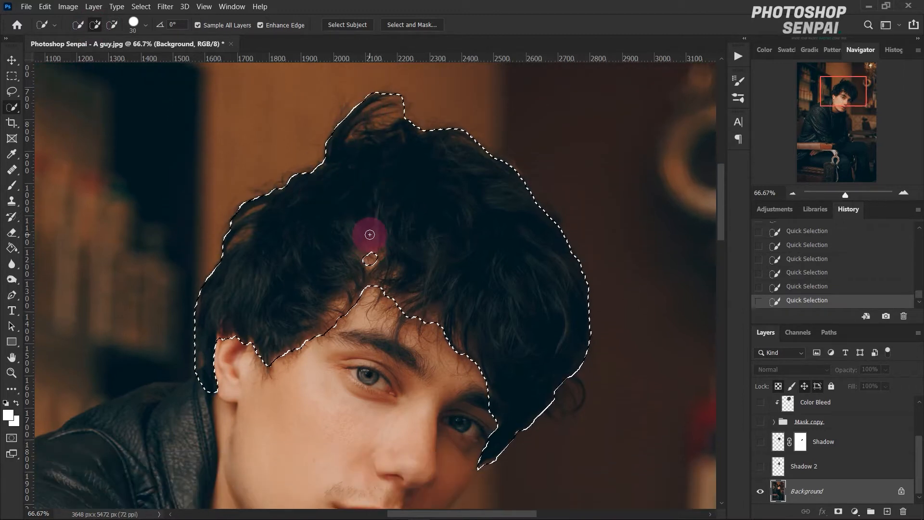
Open the hair selection in Select and Mask and apply the automatic Refine Hair.
scroll(370, 235, down, 1)
click(413, 25)
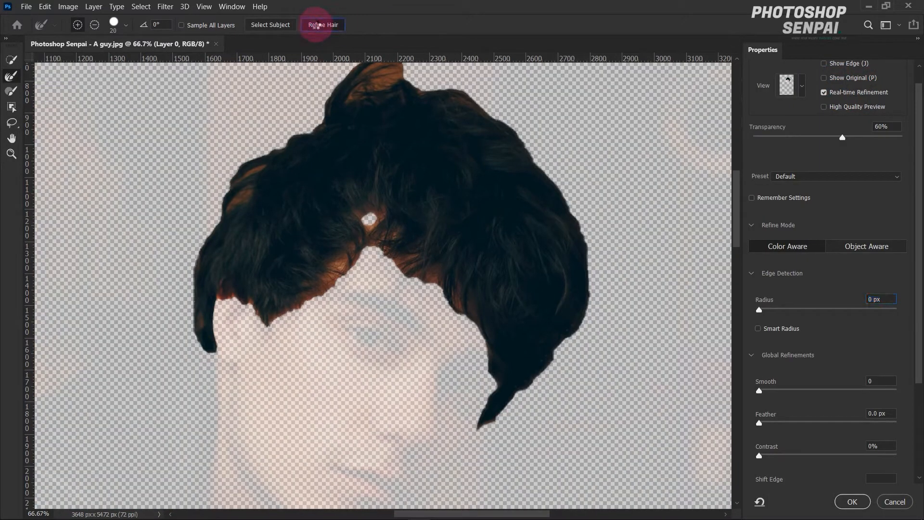
click(318, 25)
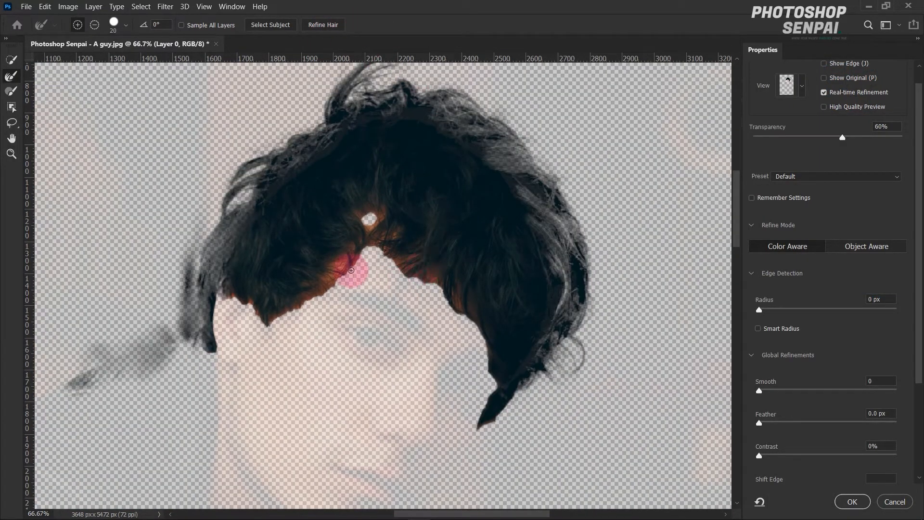
Set the Refine Edge brush size to 35 and turn on Smart Radius with a 1 px edge detection radius.
key(bracketright)
key(bracketright)
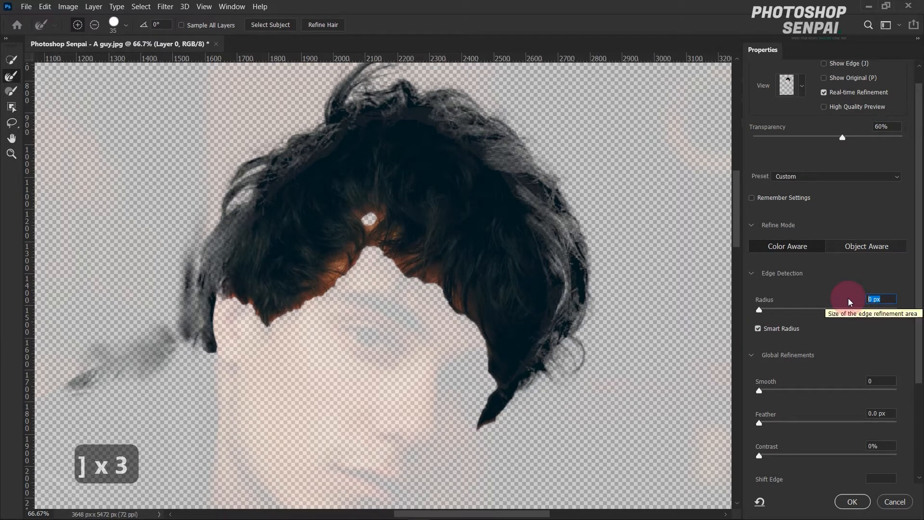
text(05)
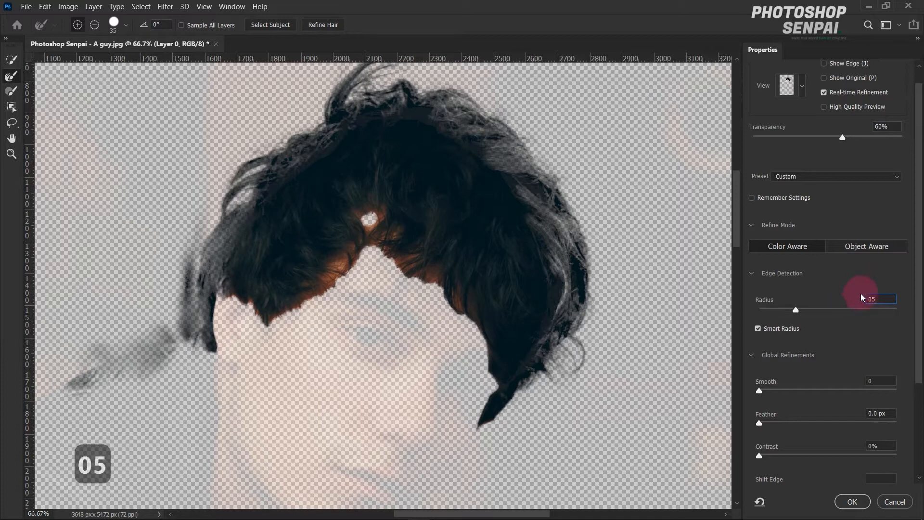
key(BackSpace)
key(BackSpace)
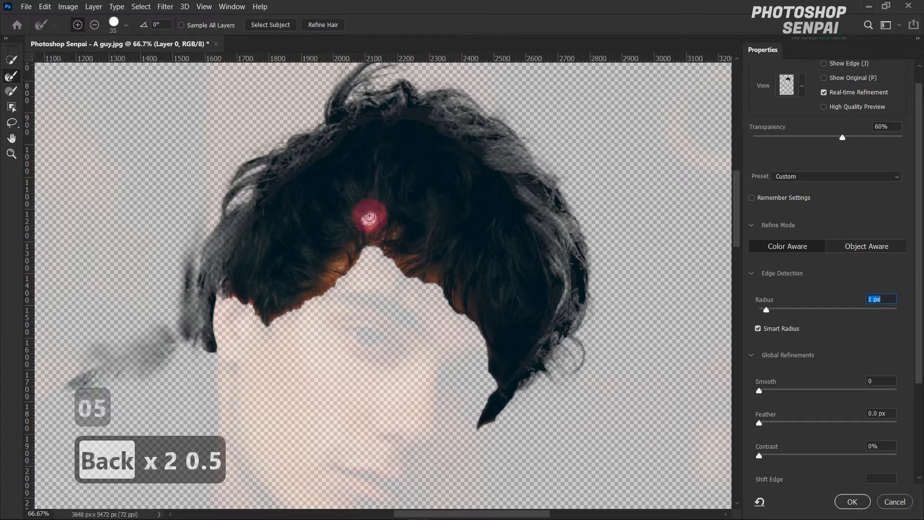
Brush Refine Edge along the forehead hairline to remove the skin between the strands, and accept the refined selection.
mouse_move(369, 218)
mouse_down()
mouse_move(368, 254)
mouse_move(388, 233)
mouse_move(391, 261)
mouse_move(416, 261)
mouse_move(432, 278)
mouse_move(423, 283)
mouse_move(443, 282)
mouse_move(457, 306)
mouse_move(461, 290)
mouse_move(468, 310)
mouse_move(468, 298)
mouse_move(445, 376)
mouse_move(383, 397)
mouse_move(412, 354)
mouse_move(448, 335)
mouse_move(415, 292)
mouse_move(398, 229)
mouse_move(375, 244)
mouse_up()
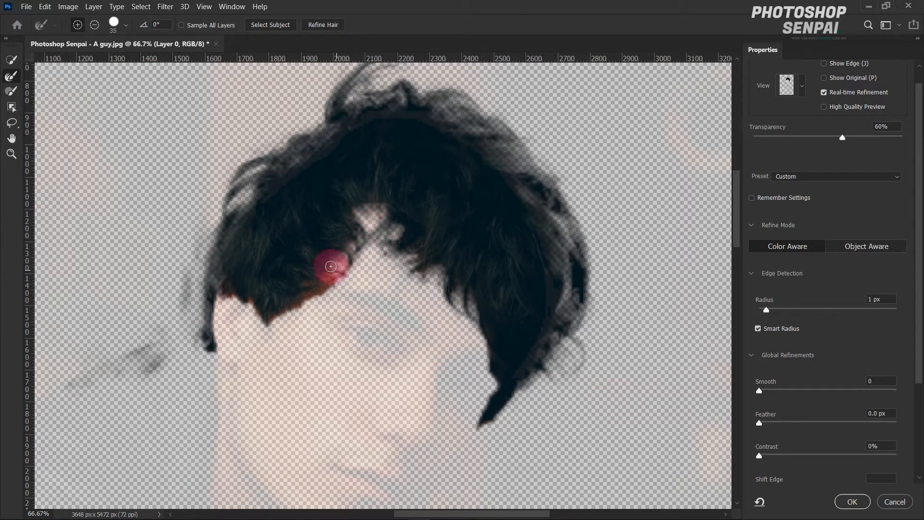
mouse_move(331, 266)
mouse_down()
mouse_move(319, 296)
mouse_move(310, 291)
mouse_move(299, 310)
mouse_move(271, 321)
mouse_move(257, 320)
mouse_move(224, 284)
mouse_move(229, 306)
mouse_up()
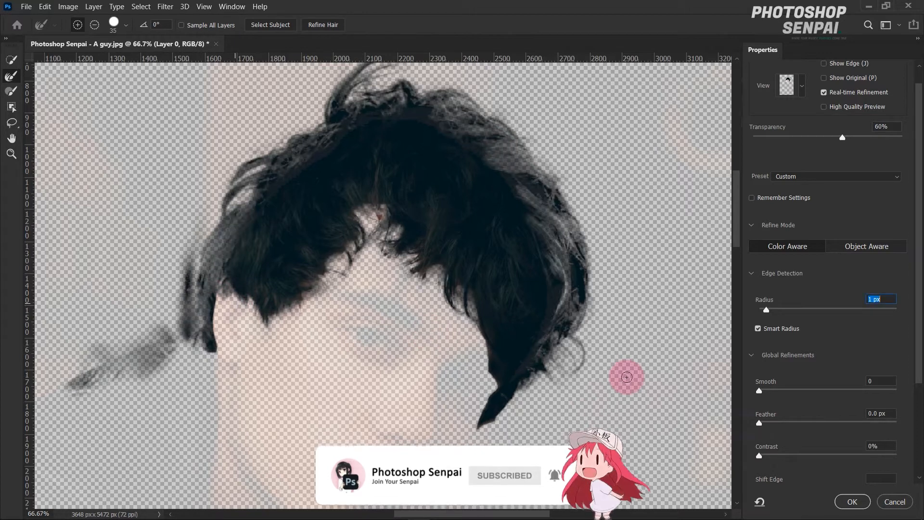
drag(355, 237, 378, 215)
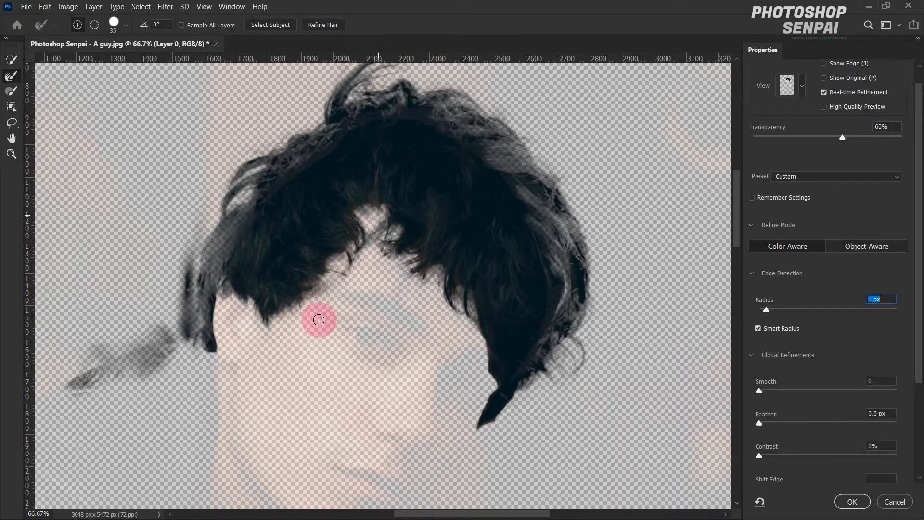
mouse_move(319, 320)
mouse_down()
mouse_move(310, 290)
mouse_move(294, 289)
mouse_move(329, 265)
mouse_move(350, 268)
mouse_move(363, 228)
mouse_move(349, 214)
mouse_move(358, 298)
mouse_move(354, 285)
mouse_move(315, 283)
mouse_move(301, 300)
mouse_up()
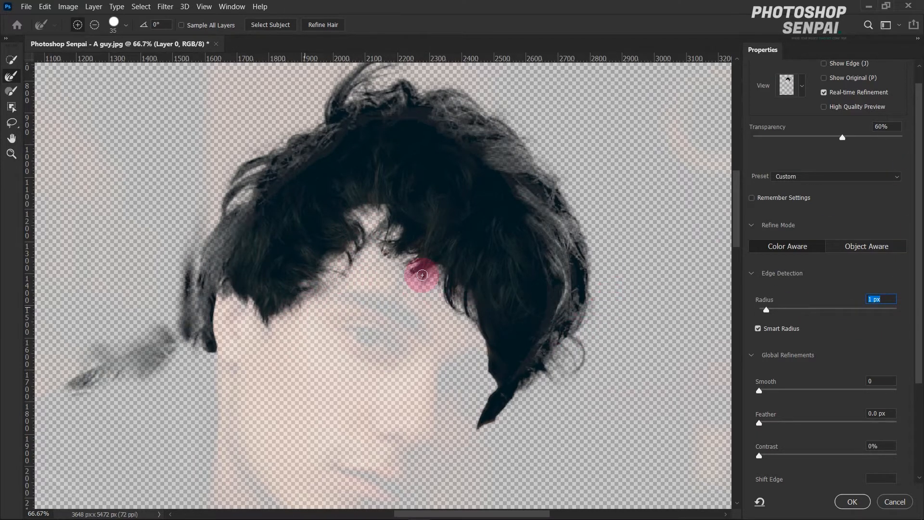
drag(422, 275, 422, 284)
drag(310, 287, 318, 306)
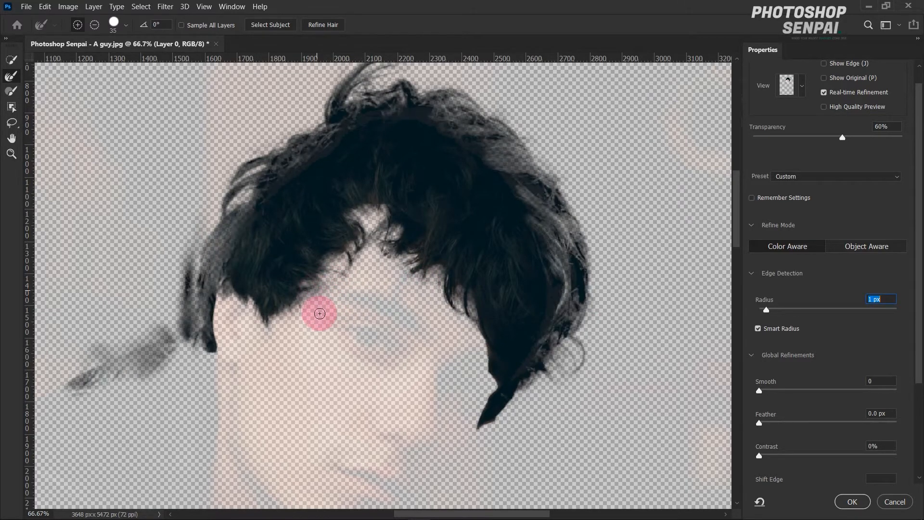
click(865, 502)
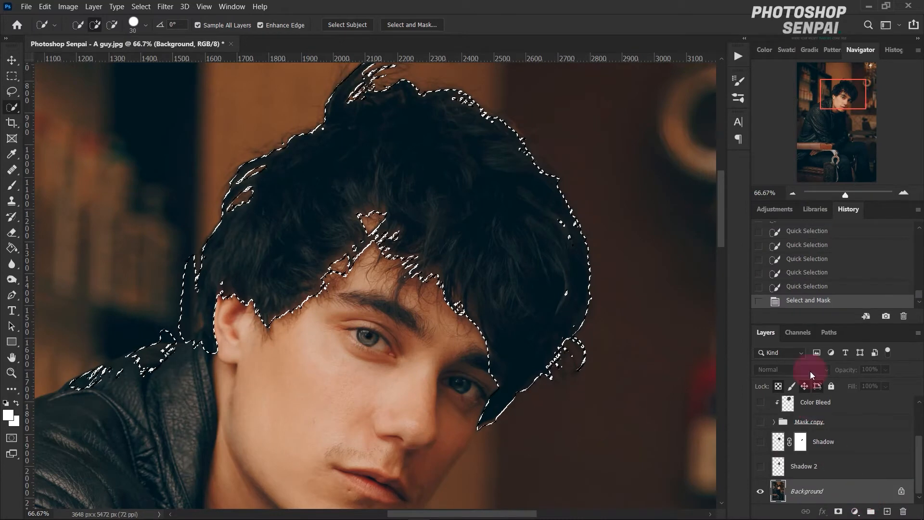
Copy the selected hair from the Background layer onto a new layer of its own.
drag(802, 190, 842, 195)
scroll(848, 493, up, 1)
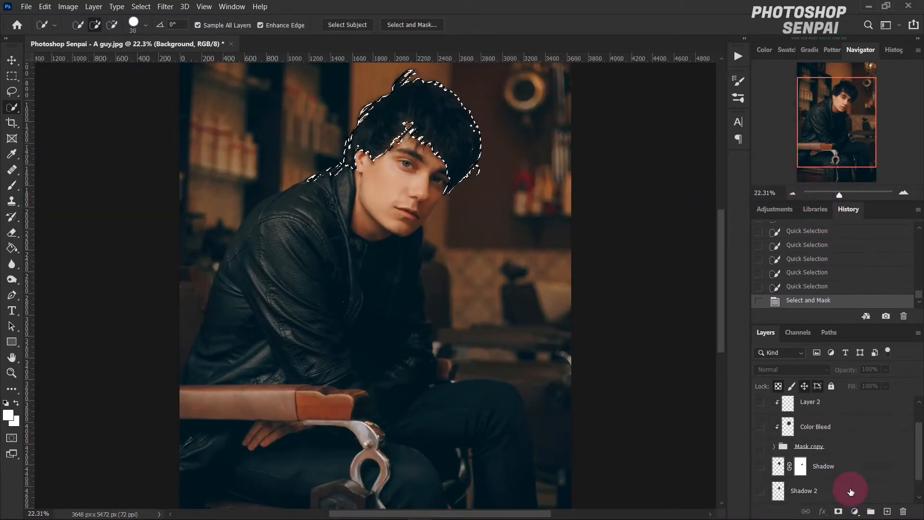
scroll(851, 492, down, 1)
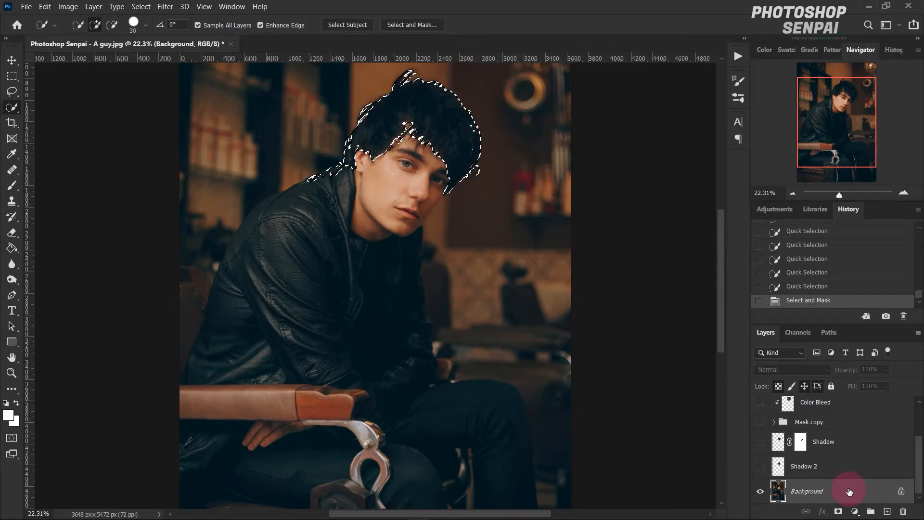
key(ctrl+j)
drag(854, 494, 887, 369)
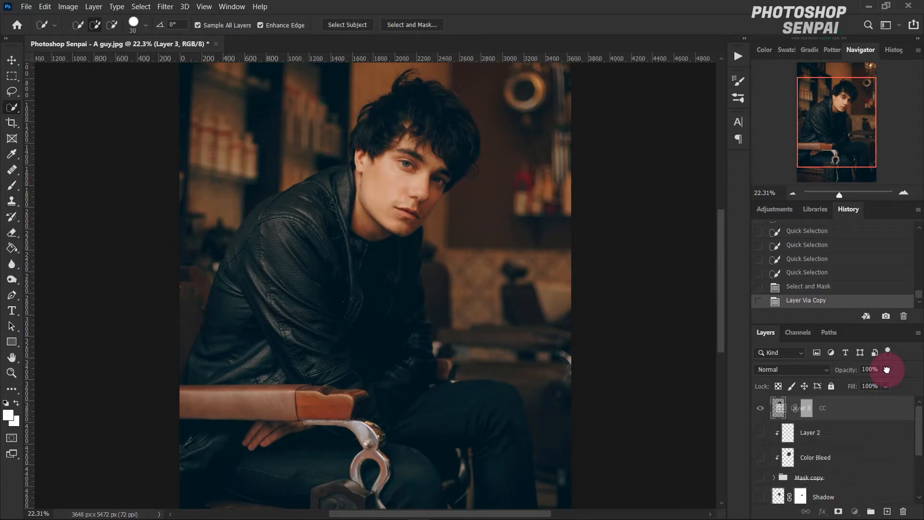
drag(876, 408, 862, 477)
scroll(856, 468, up, 3)
scroll(856, 468, down, 3)
Group the mask-related layers from Shadow 2 up through Layer 2 and name the group Mask.
click(850, 453)
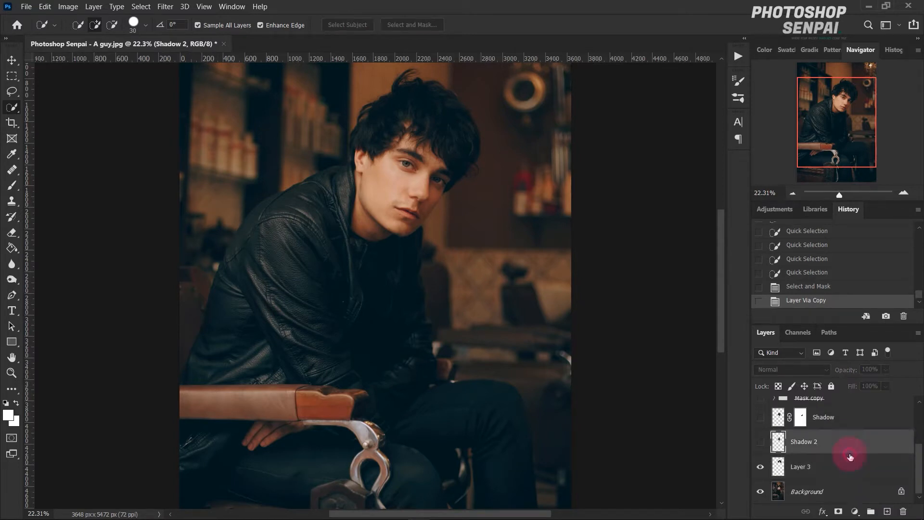
scroll(851, 455, up, 3)
shift+click(848, 435)
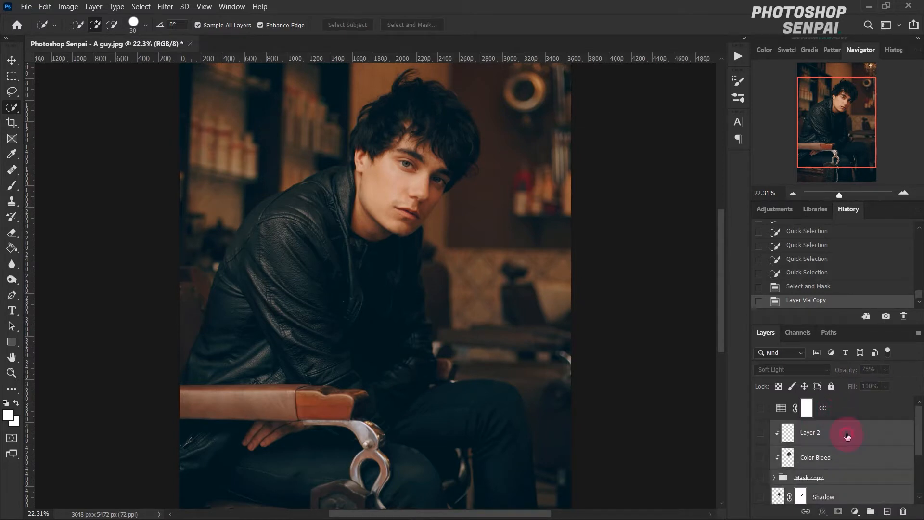
key(ctrl+g)
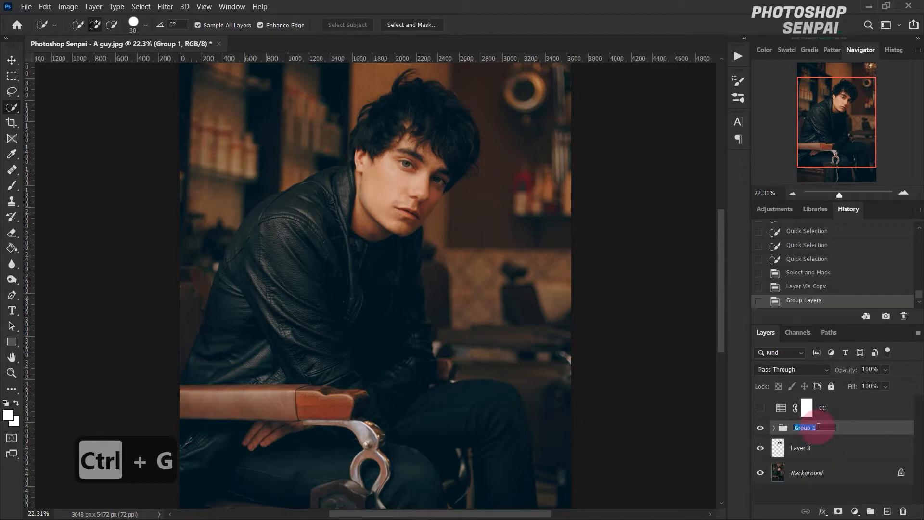
text(Mask)
Add a Curves adjustment above the copied hair layer and raise the RGB curve steeply so the image brightens strongly.
click(780, 449)
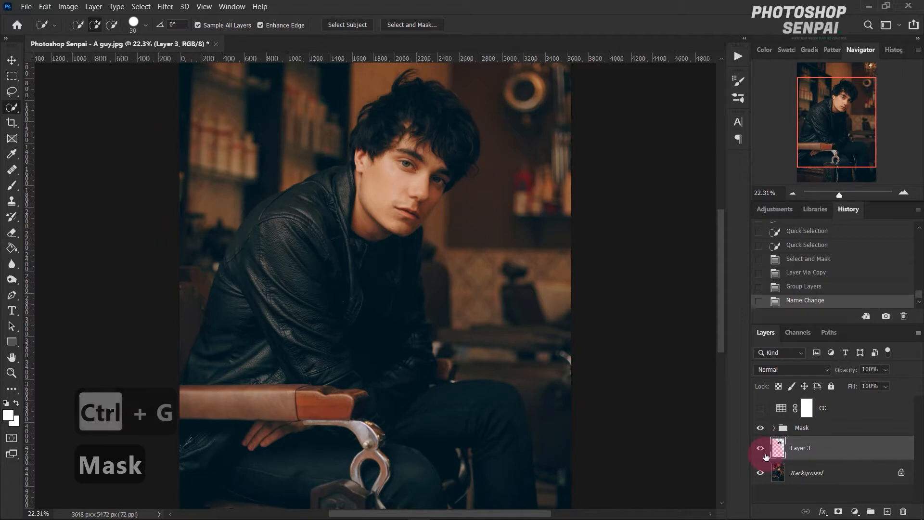
click(856, 511)
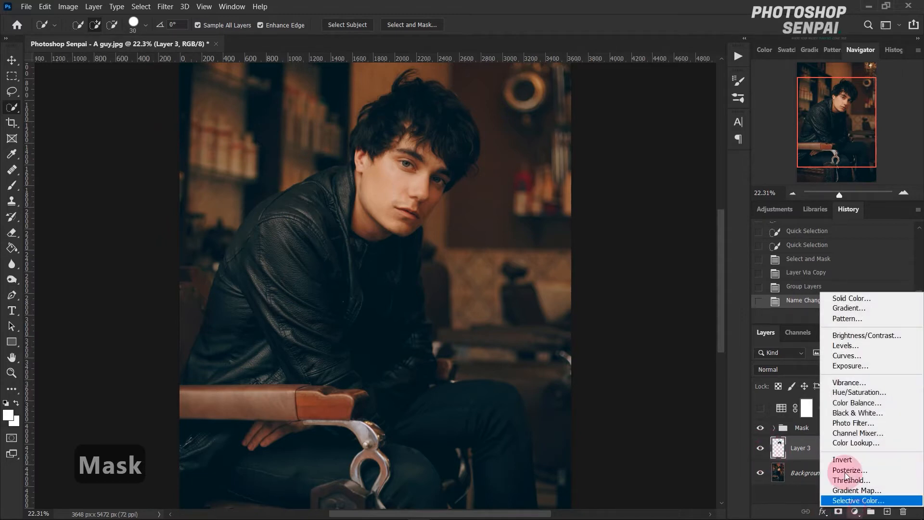
click(848, 354)
click(581, 284)
drag(580, 284, 543, 258)
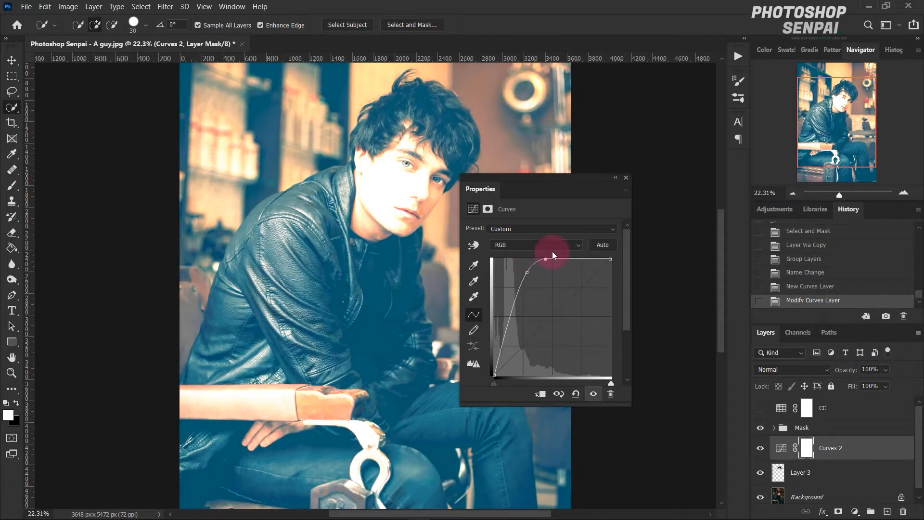
click(627, 178)
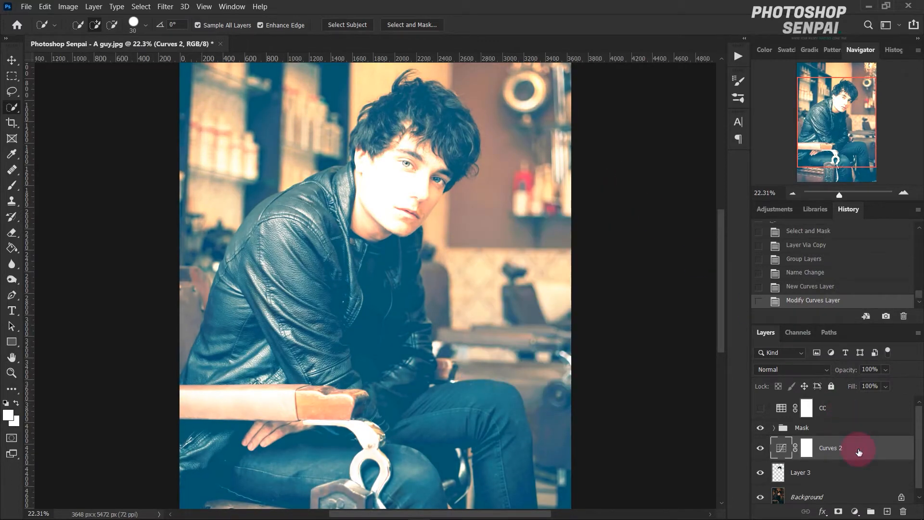
Clip the new Curves adjustment to the hair layer beneath it.
double_click(860, 452)
click(741, 238)
right_click(851, 440)
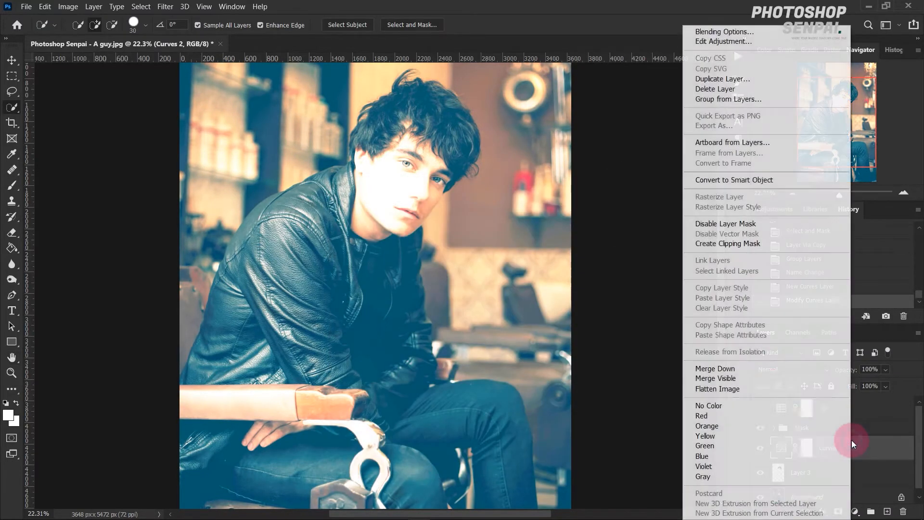
click(734, 244)
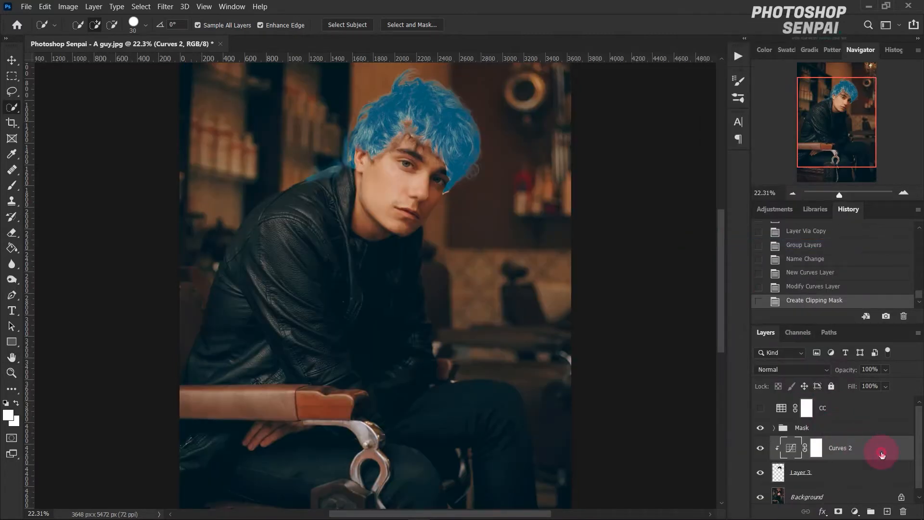
Split the Curves layer's Underlying Layer Blend If black point to 18 / 47 and add a white Color Overlay in Normal mode.
double_click(882, 454)
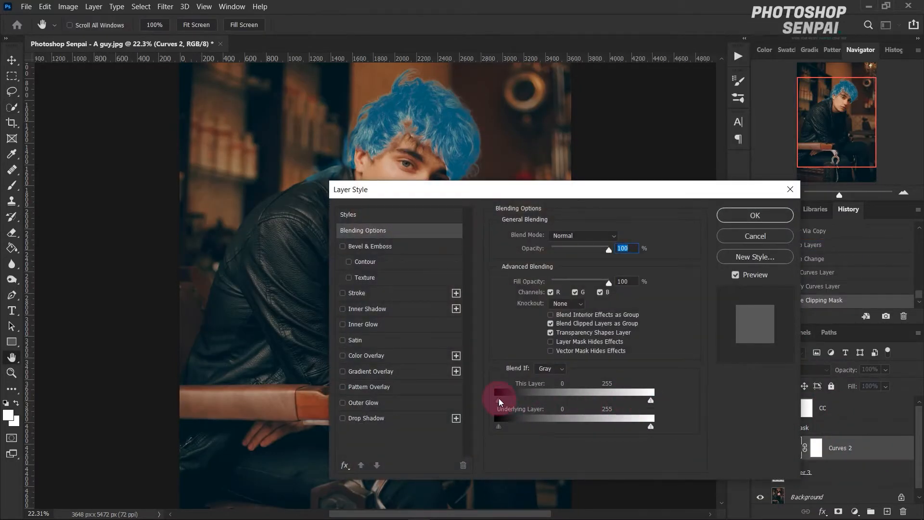
mouse_move(499, 430)
mouse_down()
mouse_move(553, 435)
mouse_move(514, 432)
mouse_up()
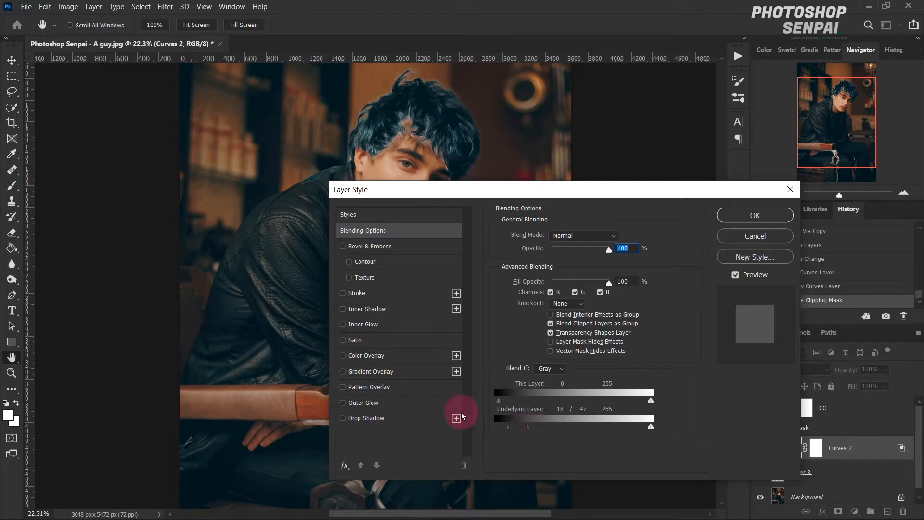
click(380, 356)
click(585, 238)
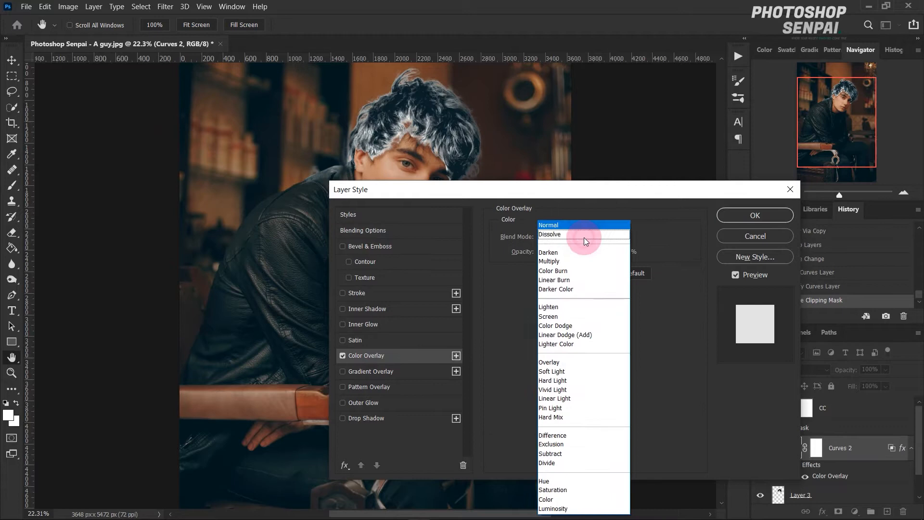
click(644, 224)
drag(632, 194, 628, 275)
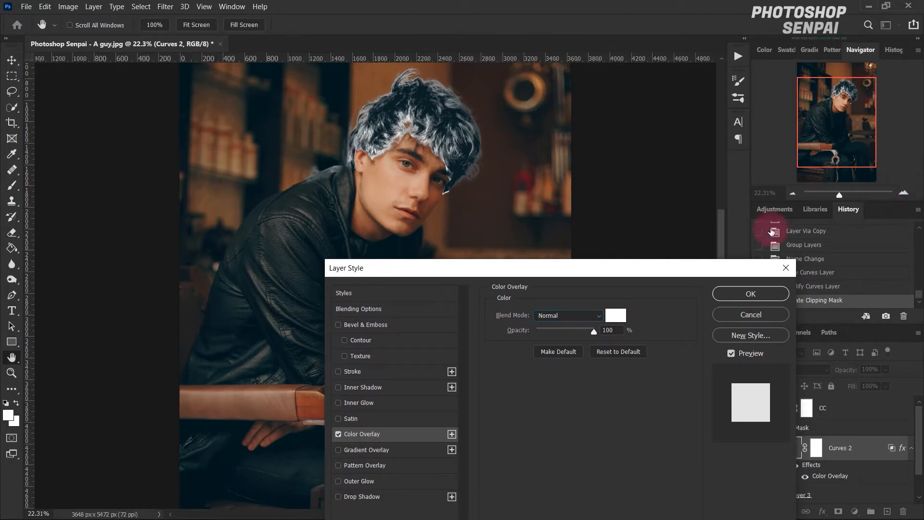
click(754, 293)
Examine the lightened hair up close and in the full portrait, checking its edges and the blend with the dark strands.
click(900, 192)
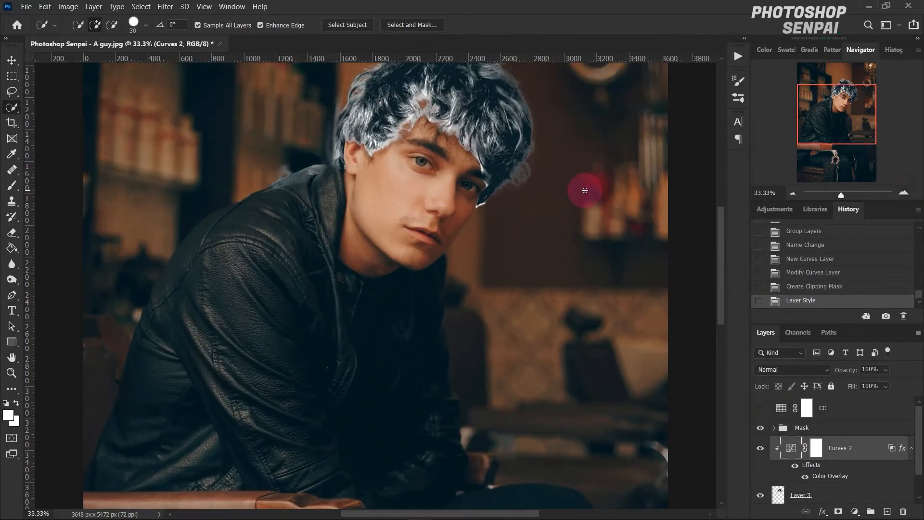
scroll(585, 190, up, 3)
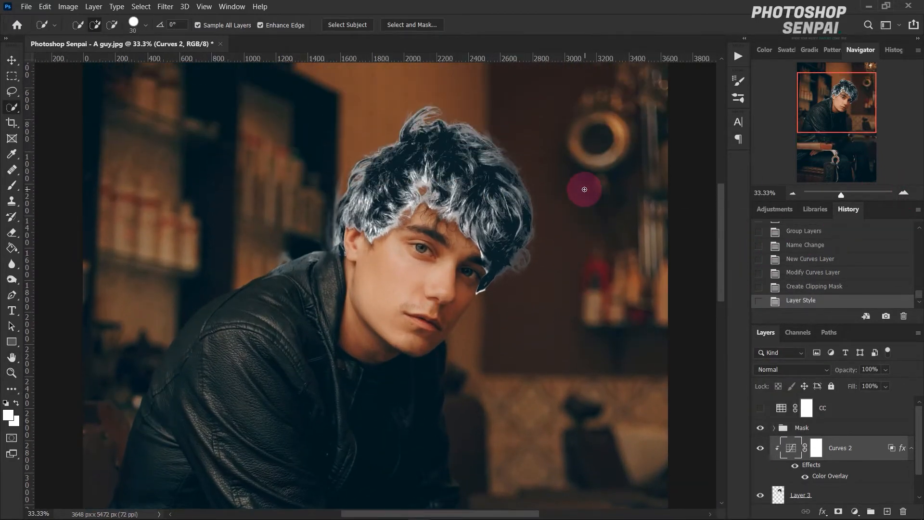
click(793, 194)
click(793, 194)
click(793, 194)
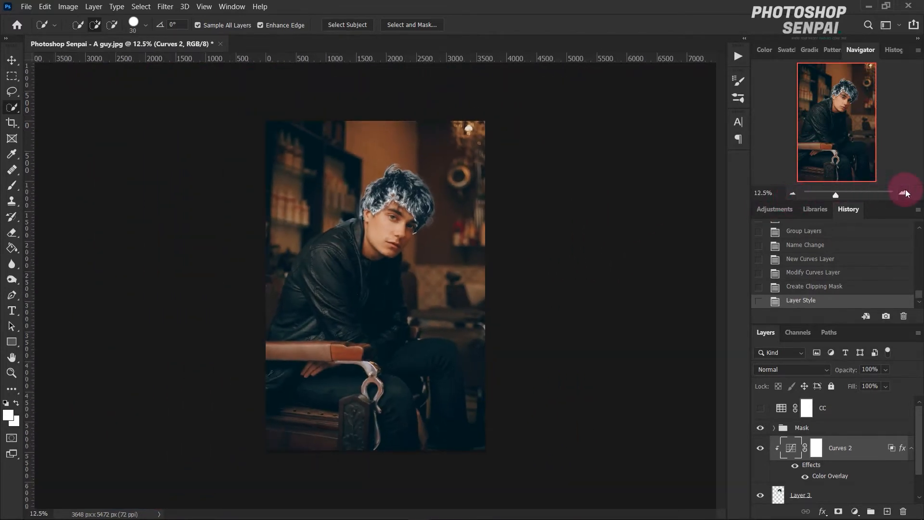
click(905, 193)
click(905, 193)
click(904, 193)
drag(819, 135, 843, 97)
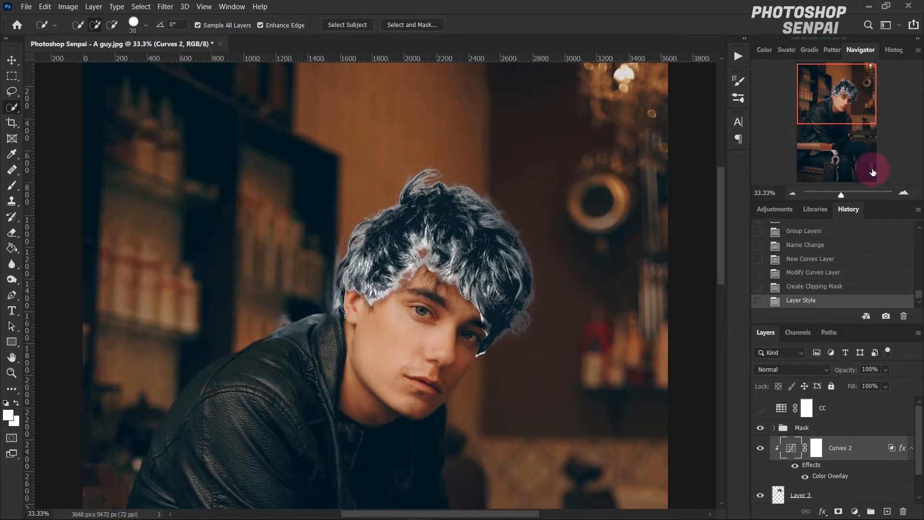
click(905, 192)
click(905, 193)
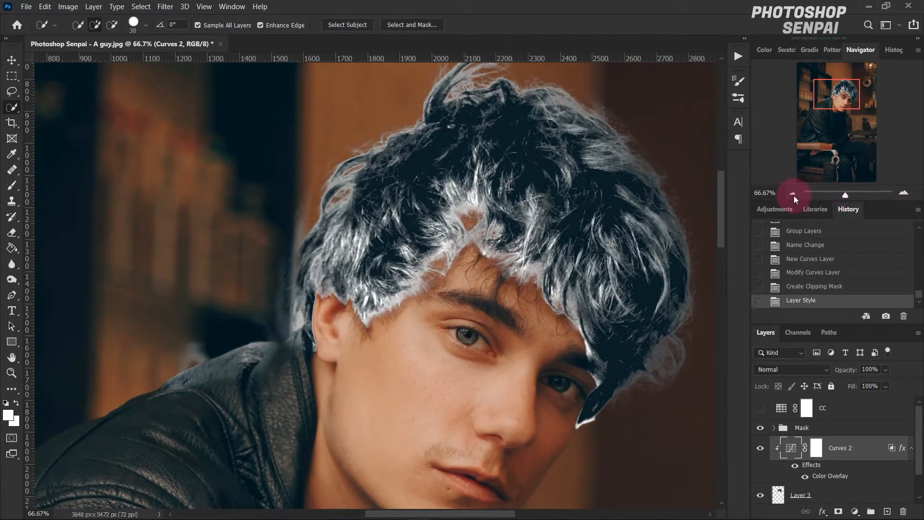
scroll(842, 462, down, 1)
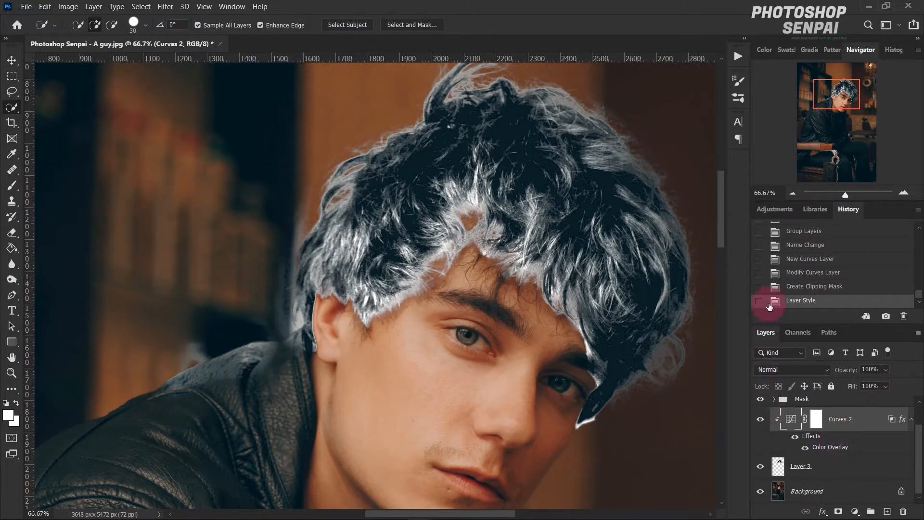
click(793, 195)
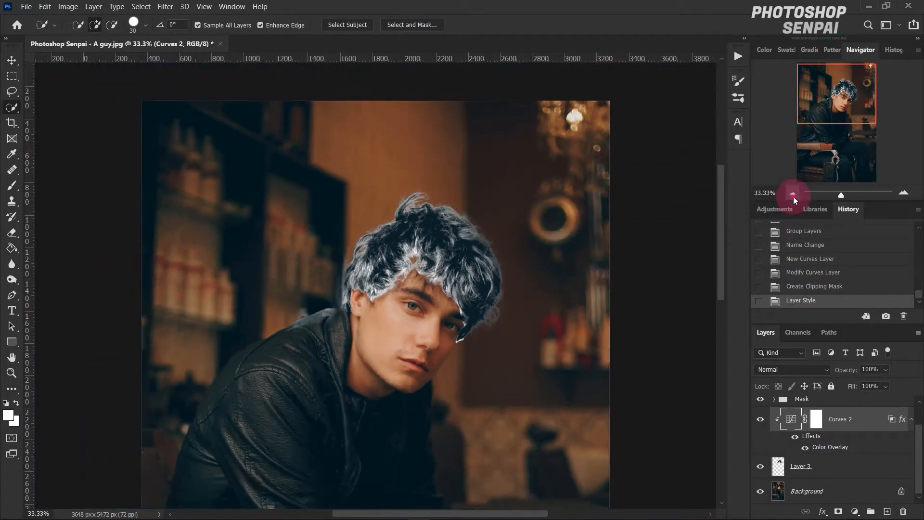
click(793, 195)
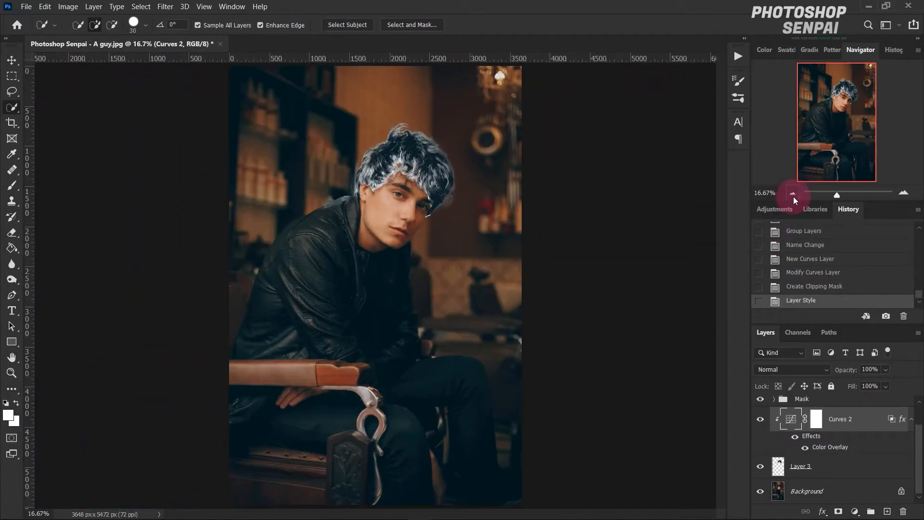
Change the blend mode of the Curves 2 layer's white Color Overlay to Color.
click(835, 476)
double_click(831, 447)
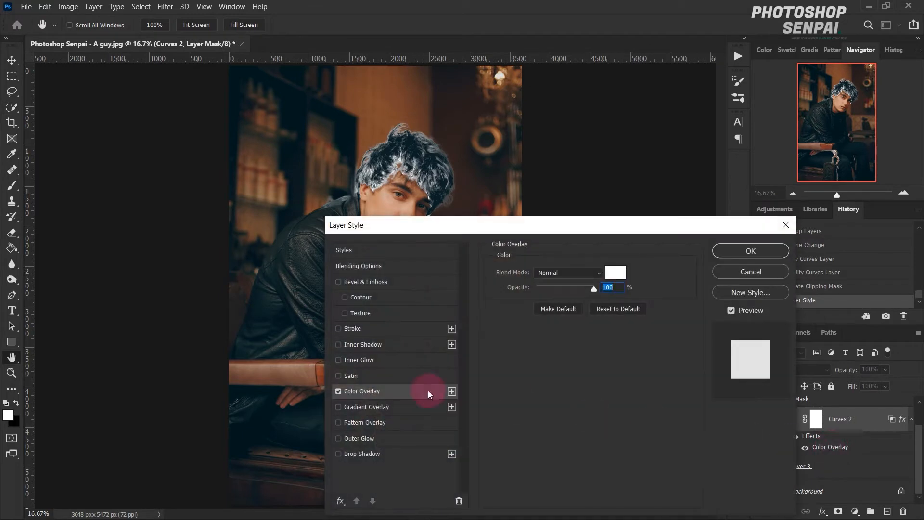
click(597, 273)
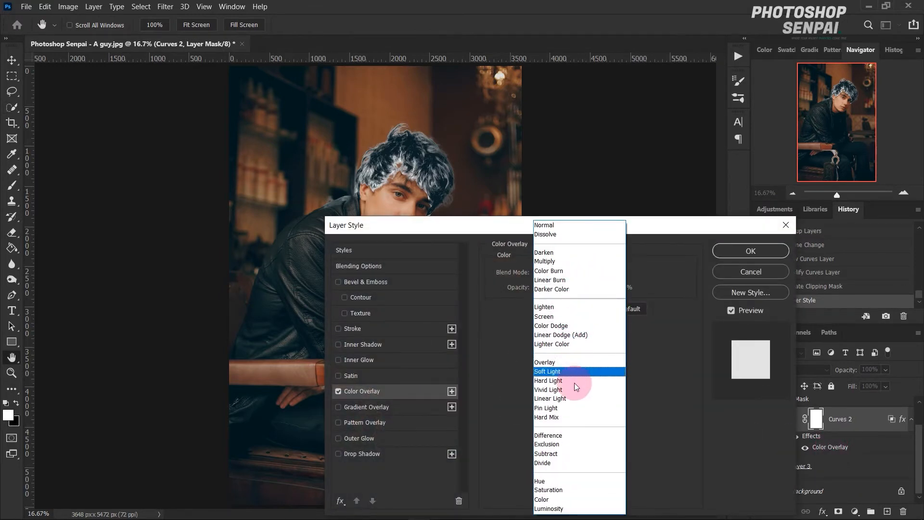
click(571, 499)
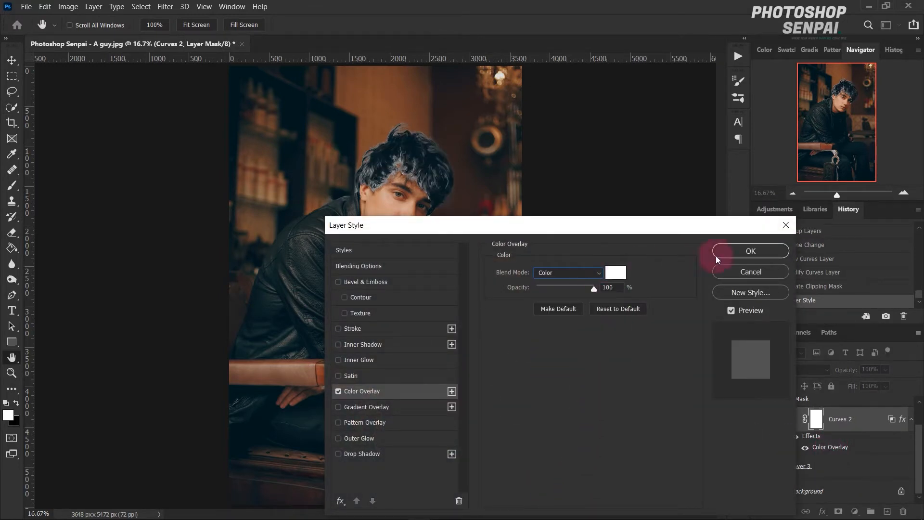
scroll(590, 273, down, 1)
scroll(590, 272, up, 3)
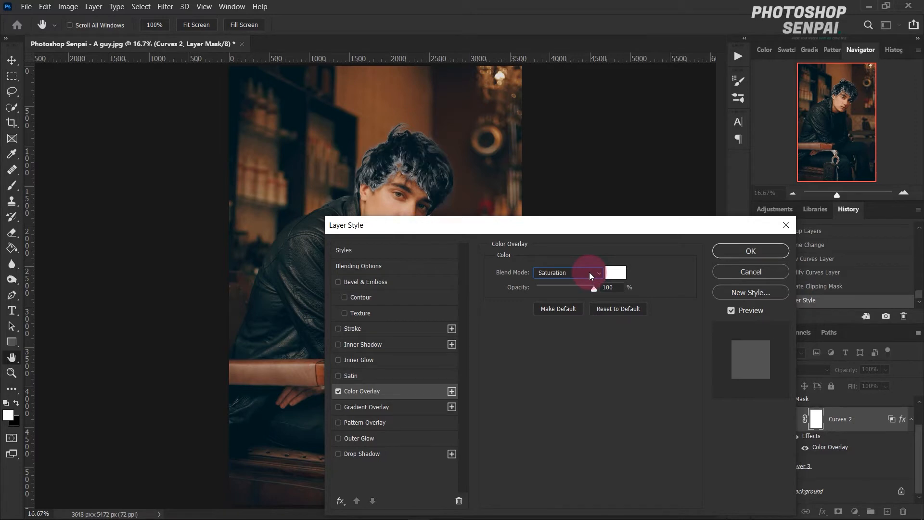
scroll(589, 272, down, 2)
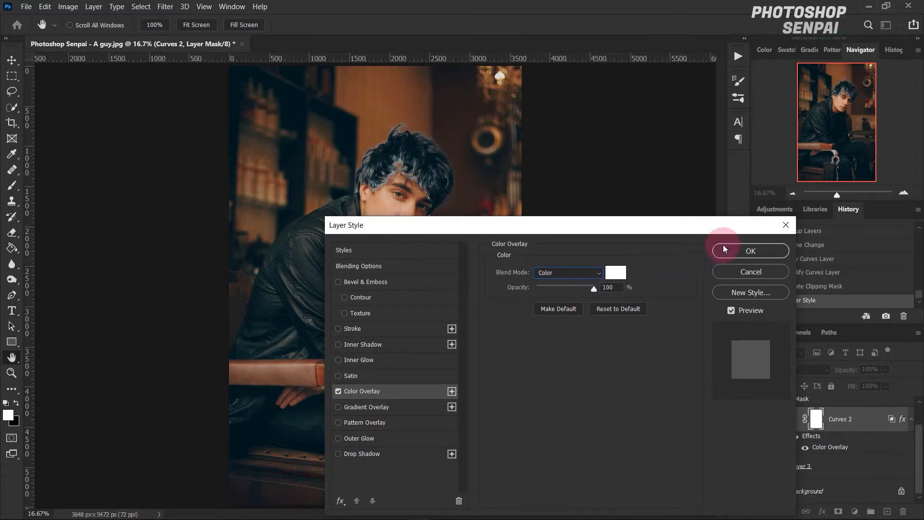
click(722, 250)
Paint black on the Curves 2 layer mask with a 500 px soft brush to clear the lightening from the face and forehead hairline.
key(w)
click(903, 193)
scroll(612, 253, up, 2)
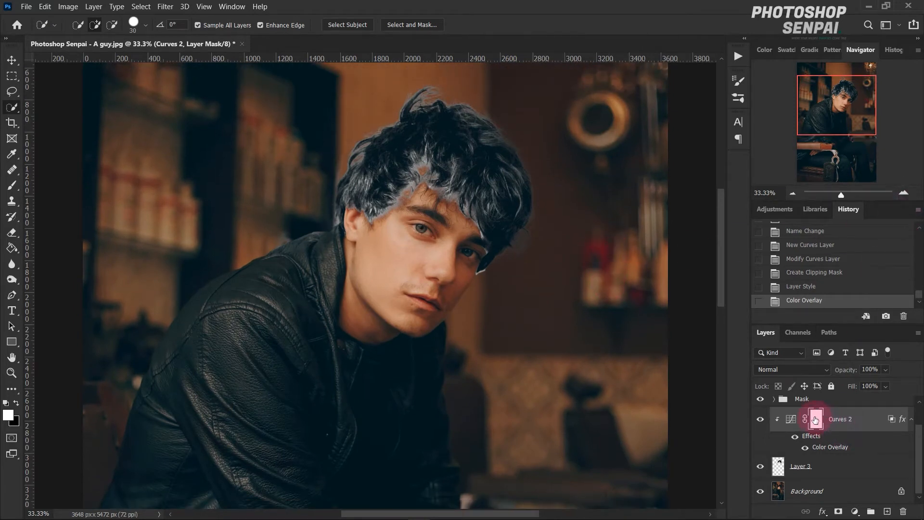
click(13, 186)
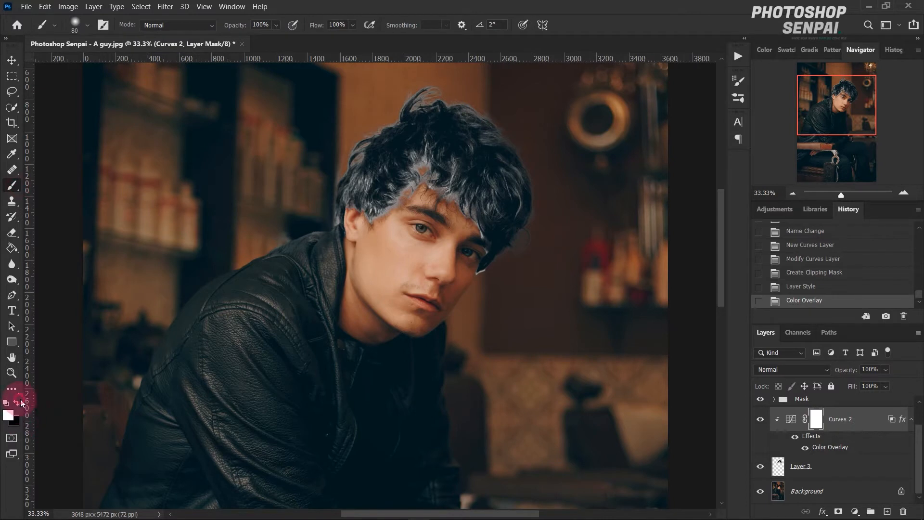
click(19, 402)
key(bracketright)
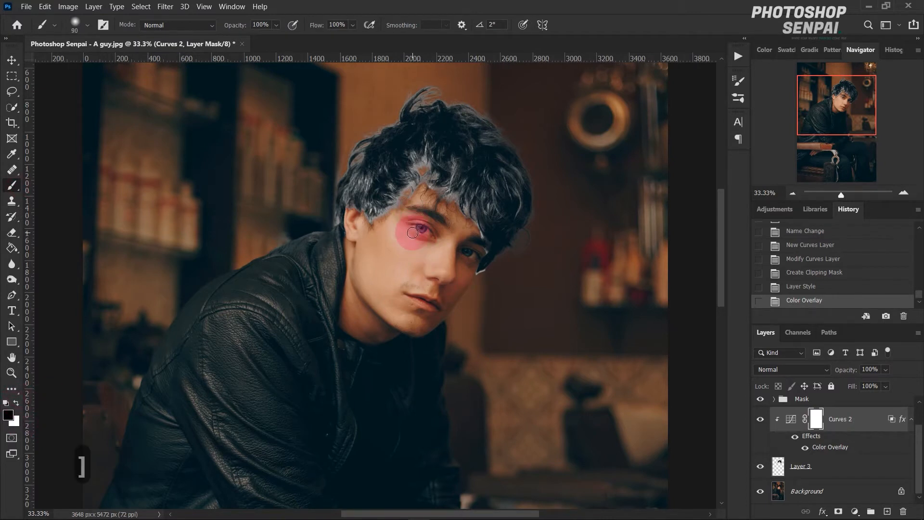
key(bracketright)
key(bracketright)
key(bracketright)
key(bracketright)
key(bracketright)
key(bracketright)
key(bracketright)
key(bracketright)
key(bracketright)
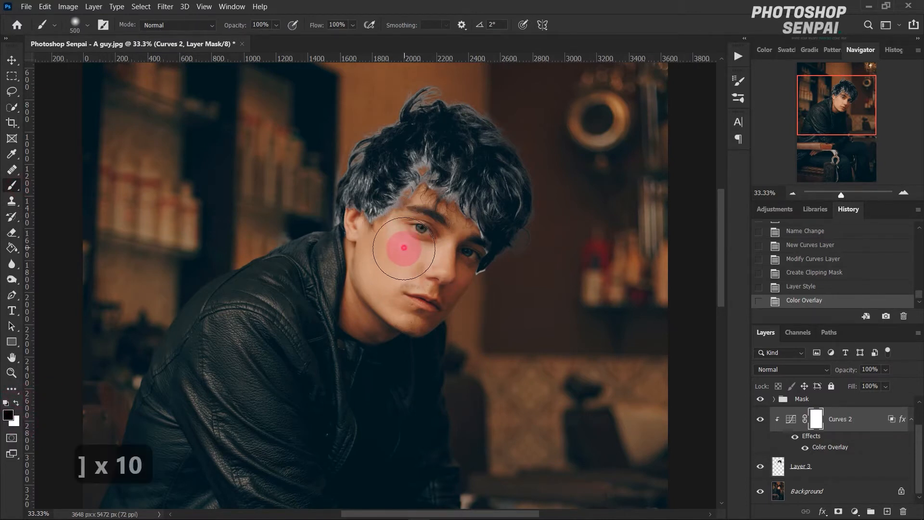
click(404, 248)
mouse_move(402, 248)
mouse_down()
mouse_move(424, 246)
mouse_move(420, 222)
mouse_move(444, 250)
mouse_move(443, 267)
mouse_move(415, 303)
mouse_move(414, 290)
mouse_move(507, 293)
mouse_move(486, 304)
mouse_move(432, 292)
mouse_move(427, 270)
mouse_up()
Refine the Curves 2 mask around the forehead hairline and ear with black strokes from a 200 to 175 px soft brush.
key(space)
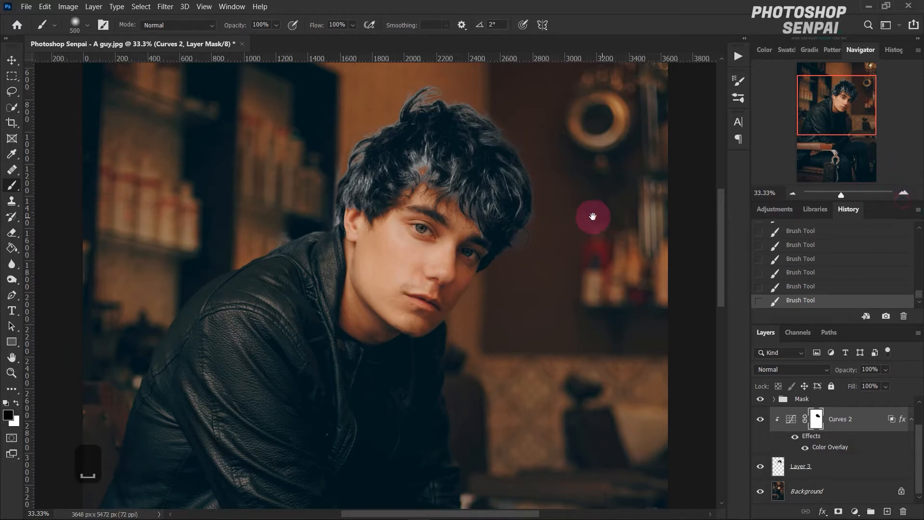
click(904, 193)
drag(578, 217, 555, 317)
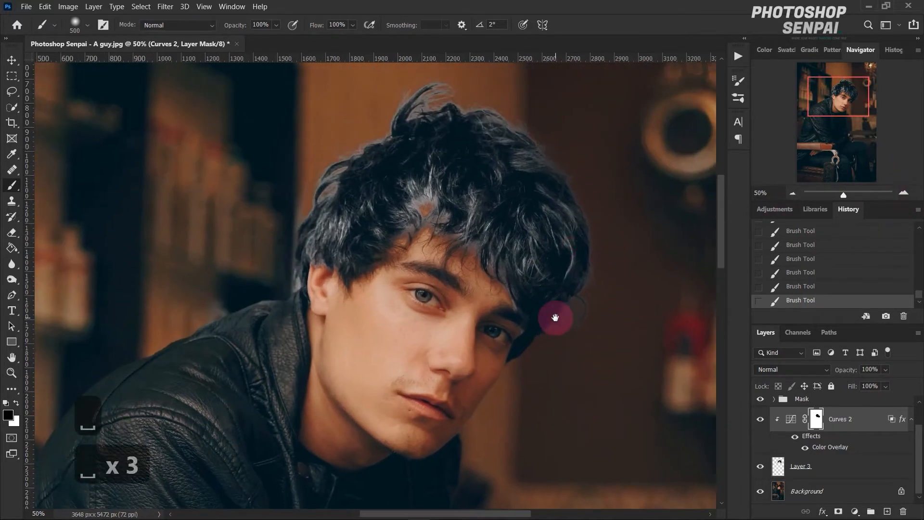
key(space)
key([)
key([)
key([)
key([)
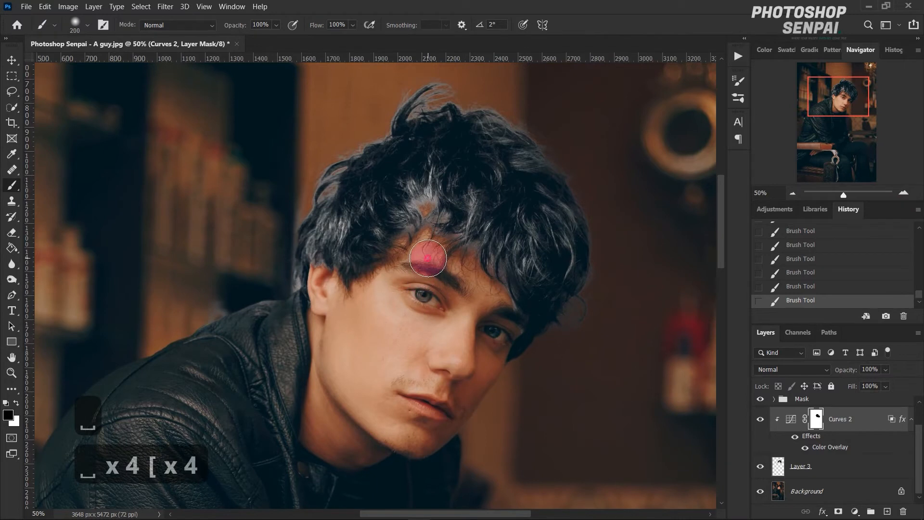
mouse_move(424, 250)
mouse_down()
mouse_move(427, 229)
mouse_move(429, 288)
mouse_up()
key([)
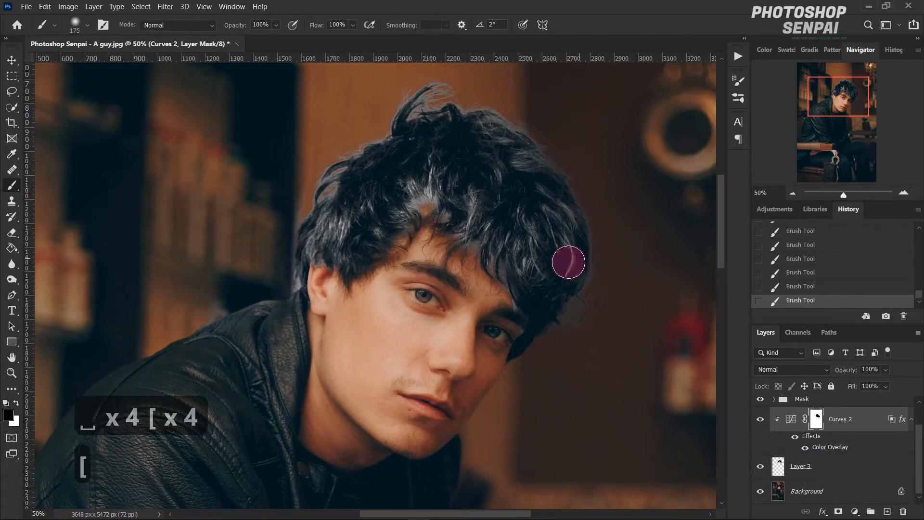
click(816, 288)
drag(433, 251, 423, 255)
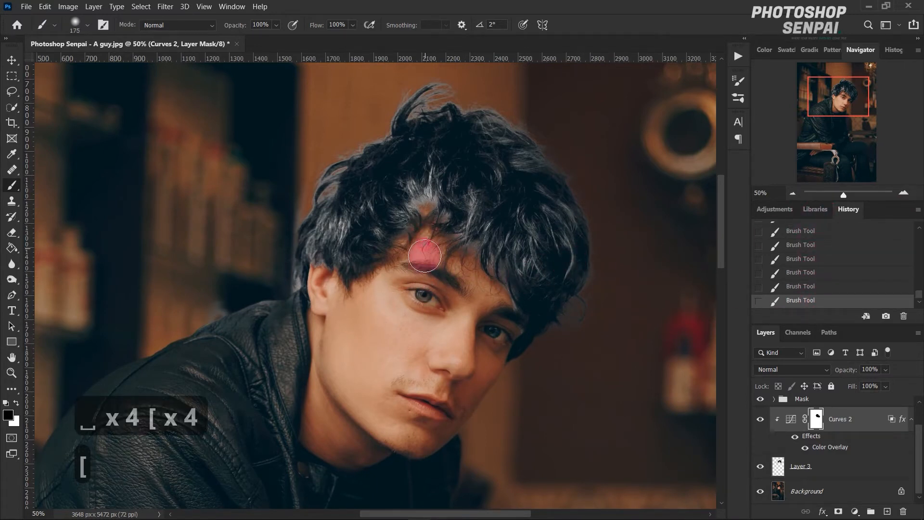
drag(367, 315, 342, 308)
Mask out the light halo along the hair's outer edge with 300 and 200 px black brushes, and revert the last stroke.
key(bracketright)
key(bracketright)
key(bracketright)
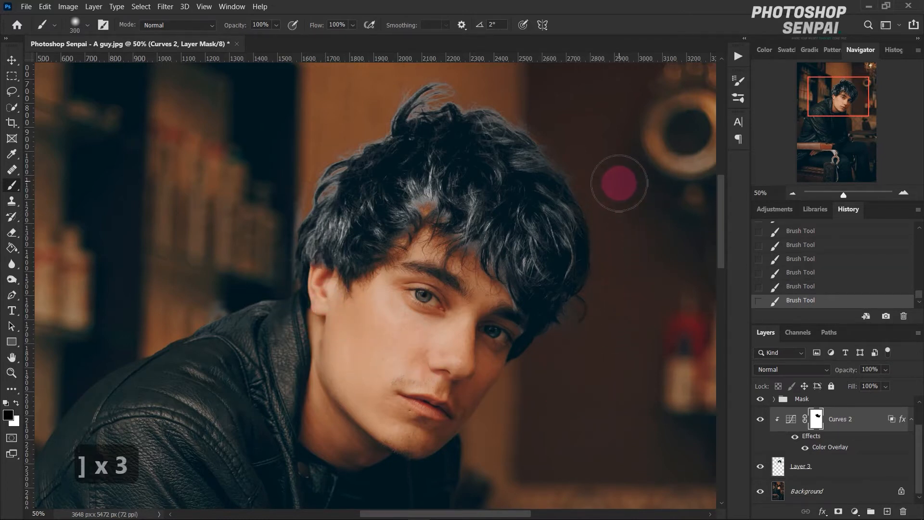
key(bracketleft)
key(bracketleft)
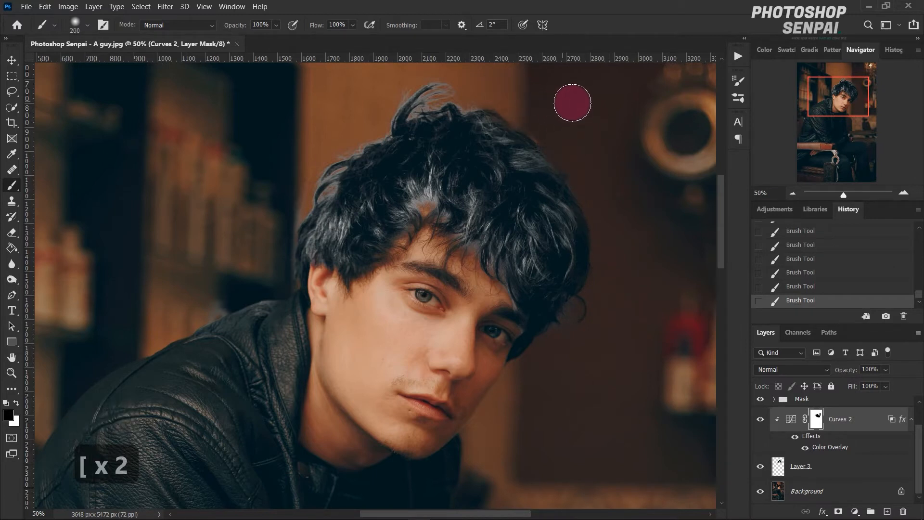
click(809, 286)
Paint black on the Curves 2 mask with a 400 px soft brush around the hair's crown and upper outline.
key(bracketright)
key(bracketright)
key(bracketright)
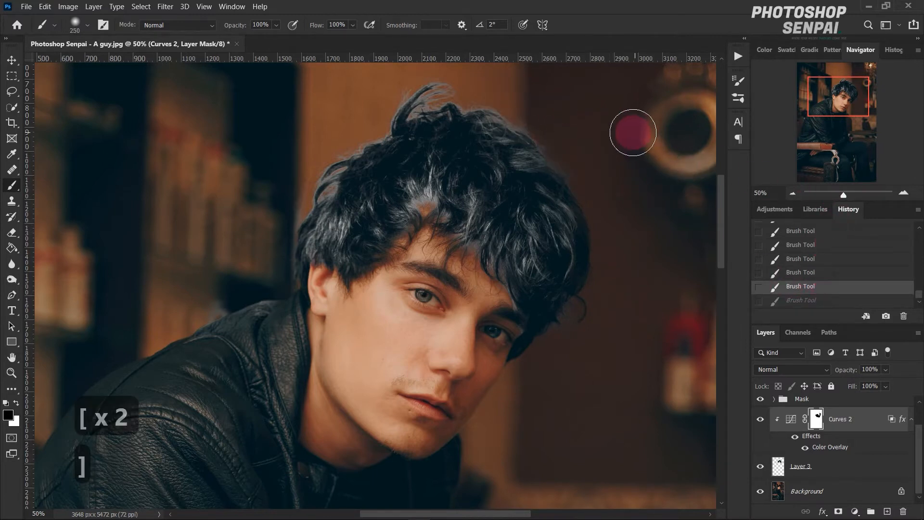
drag(610, 148, 553, 91)
scroll(605, 124, up, 3)
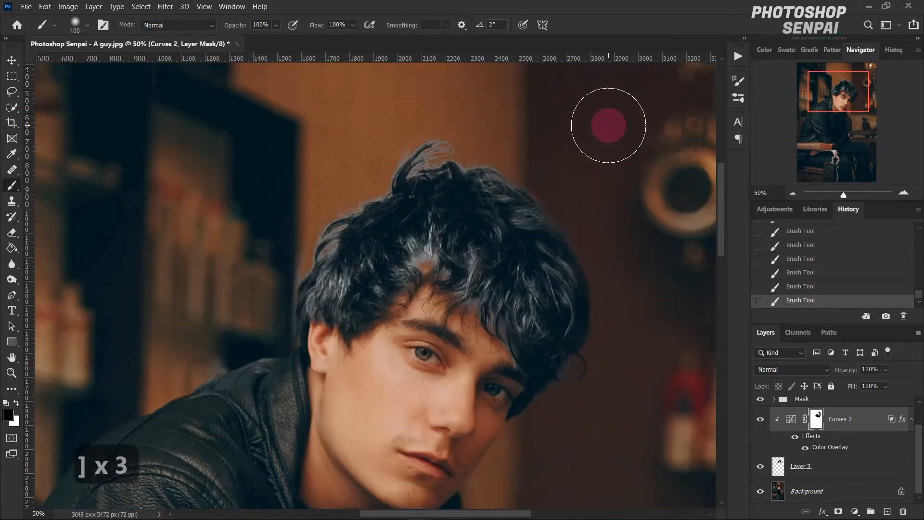
mouse_move(477, 157)
mouse_down()
mouse_move(415, 141)
mouse_move(355, 184)
mouse_move(461, 146)
mouse_move(515, 154)
mouse_move(473, 164)
mouse_move(519, 163)
mouse_move(525, 174)
mouse_move(334, 185)
mouse_move(316, 235)
mouse_move(247, 319)
mouse_move(253, 340)
mouse_move(256, 306)
mouse_move(244, 388)
mouse_move(317, 177)
mouse_move(450, 131)
mouse_move(523, 139)
mouse_move(553, 196)
mouse_up()
click(914, 408)
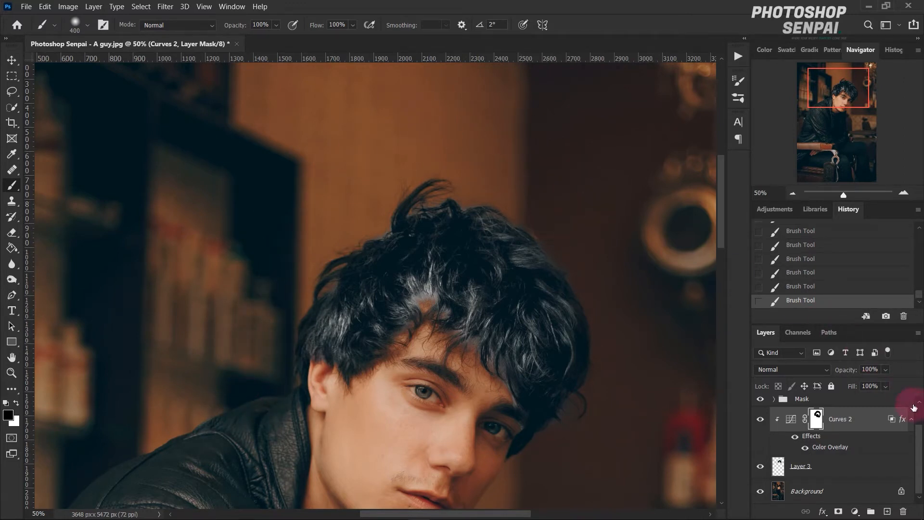
Duplicate the Curves 2 layer and clip the copy to the hair layer.
key(ctrl+j)
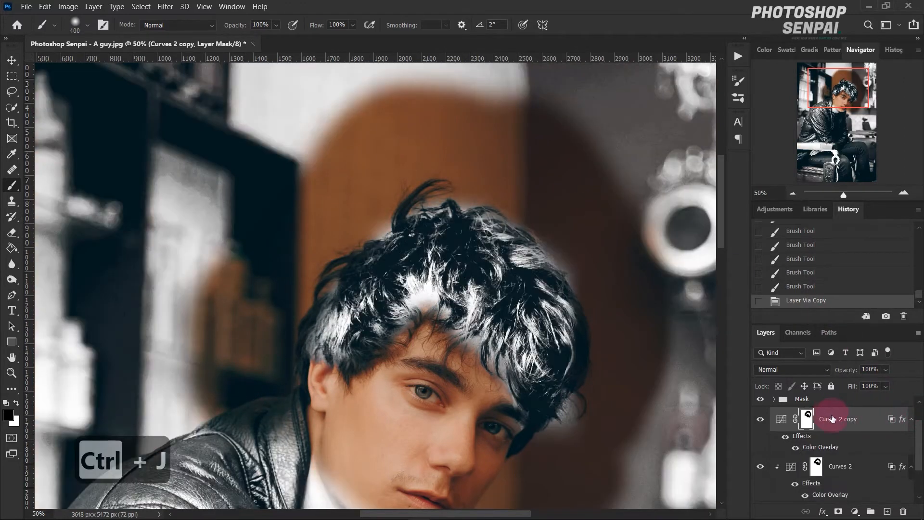
right_click(871, 420)
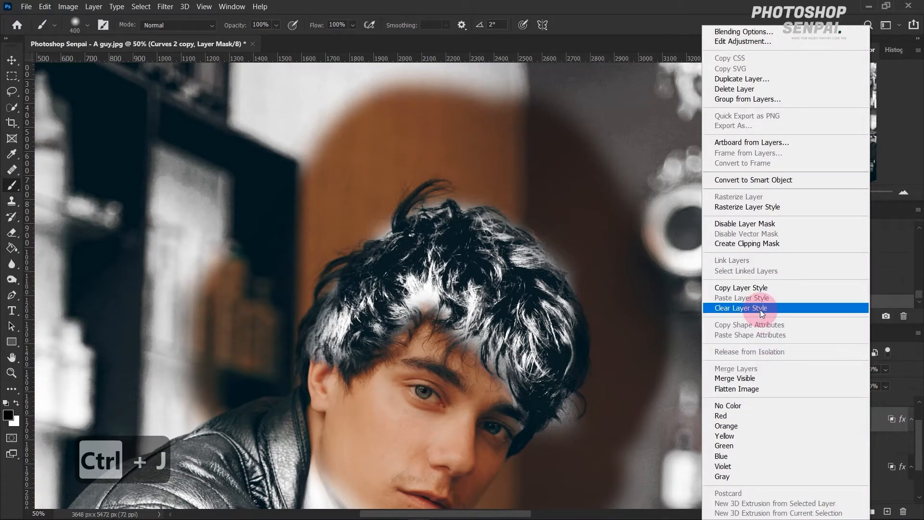
click(748, 243)
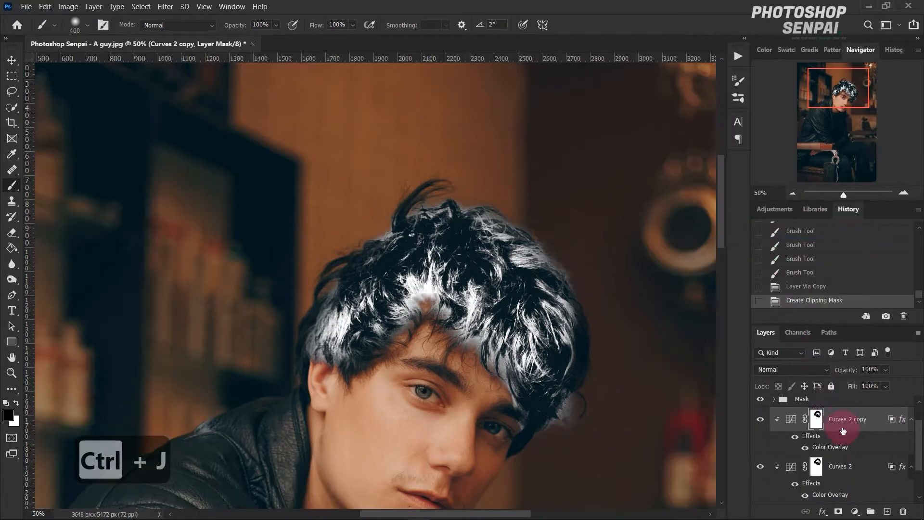
Set the blend mode of the copied Curves layer's Color Overlay to Normal.
double_click(831, 446)
scroll(580, 274, up, 1)
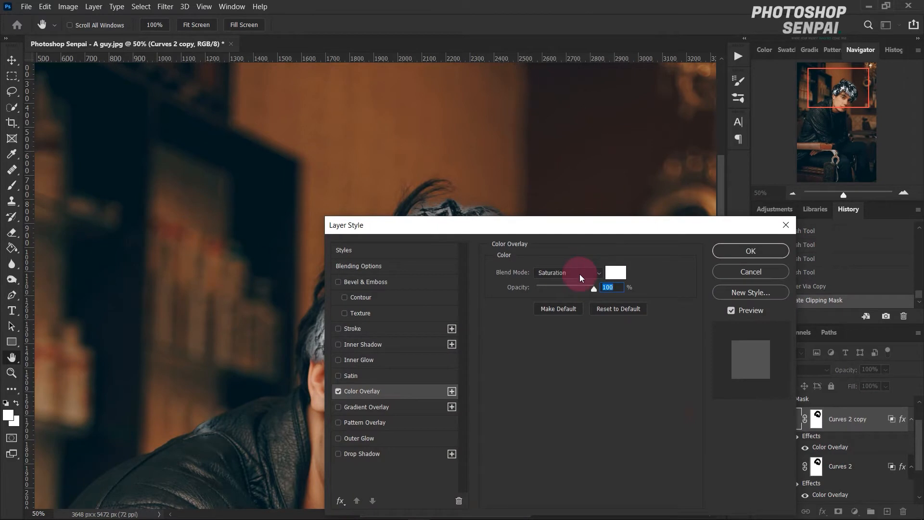
drag(580, 224, 775, 197)
click(762, 239)
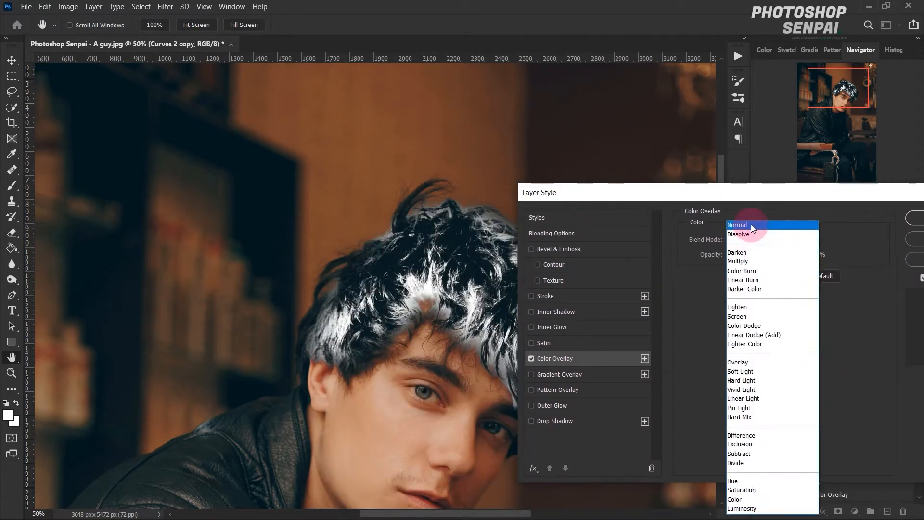
click(751, 224)
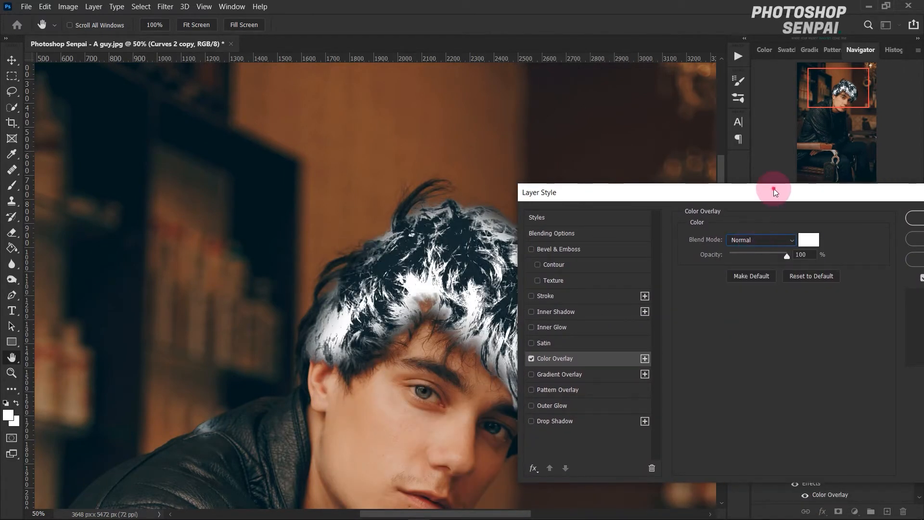
drag(773, 189, 558, 168)
click(713, 197)
mouse_move(876, 433)
mouse_down()
mouse_move(867, 489)
mouse_move(866, 422)
mouse_up()
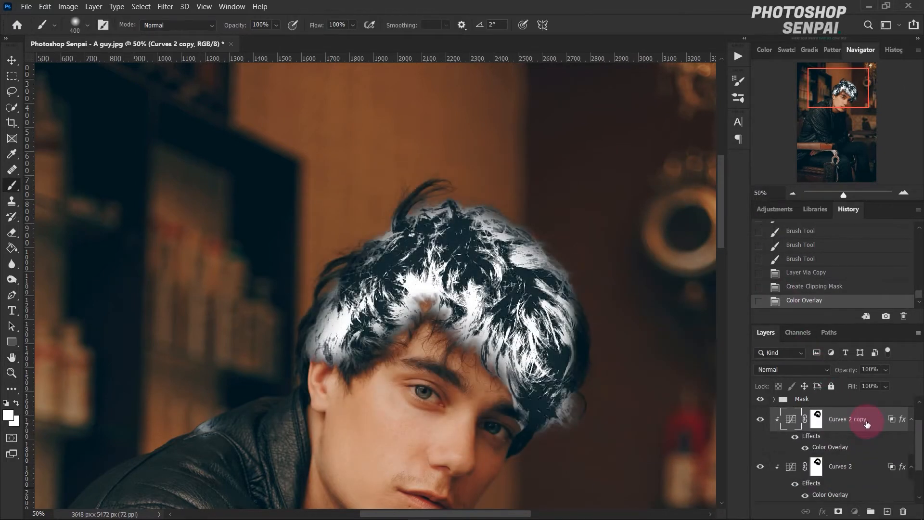
Reset the copied Curves layer's RGB curve to a straight diagonal line.
double_click(795, 421)
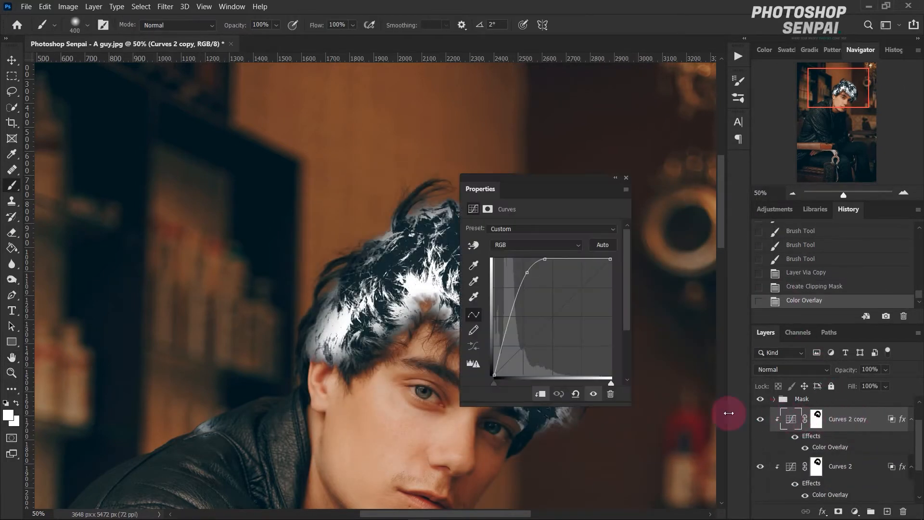
click(577, 394)
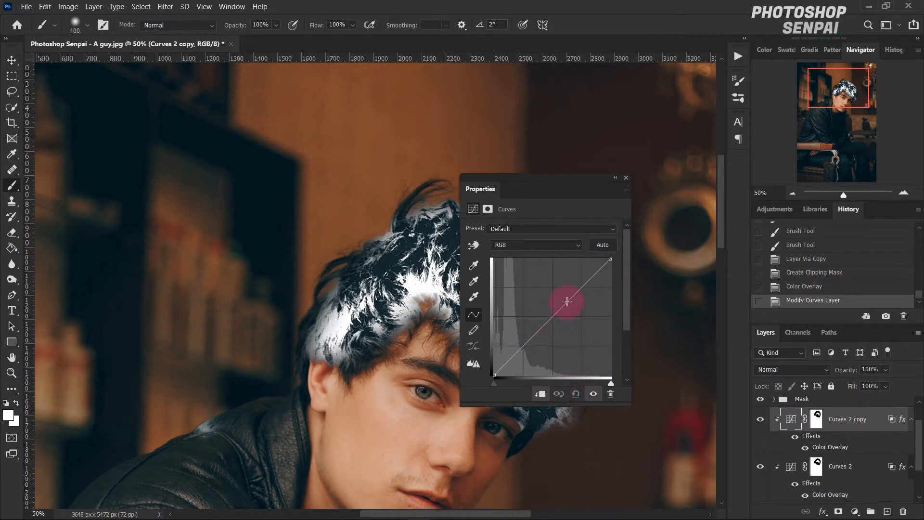
mouse_move(568, 301)
mouse_down()
mouse_move(557, 282)
mouse_move(570, 292)
mouse_up()
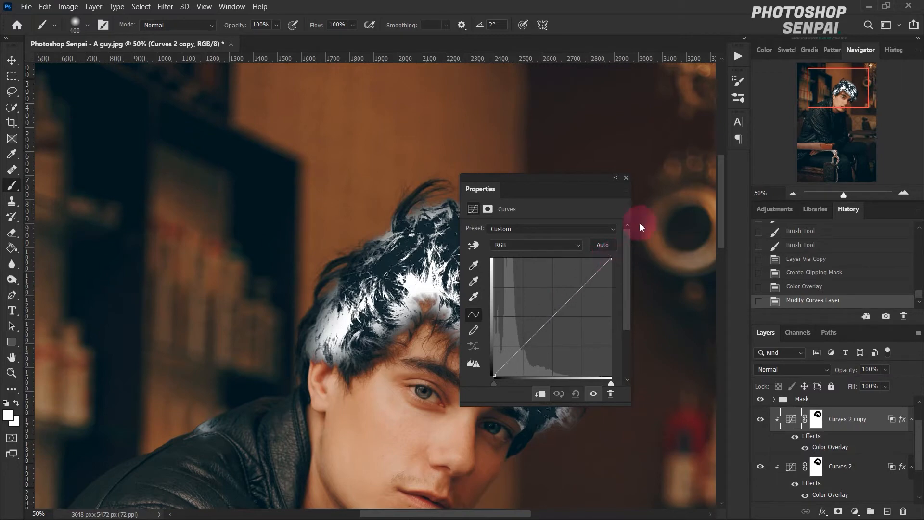
click(626, 178)
Compare the hair with and without the copied Curves layer and lower that layer's opacity to 11%.
click(761, 419)
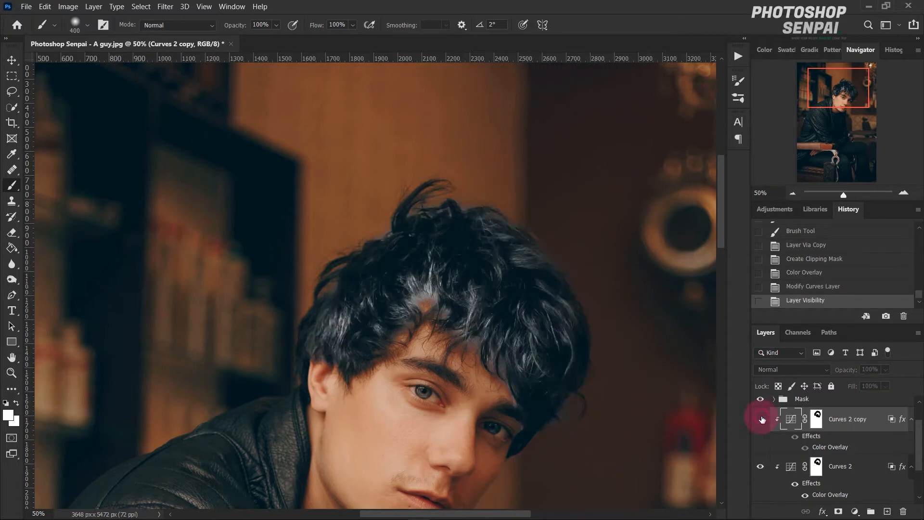
click(761, 419)
click(761, 419)
click(761, 419)
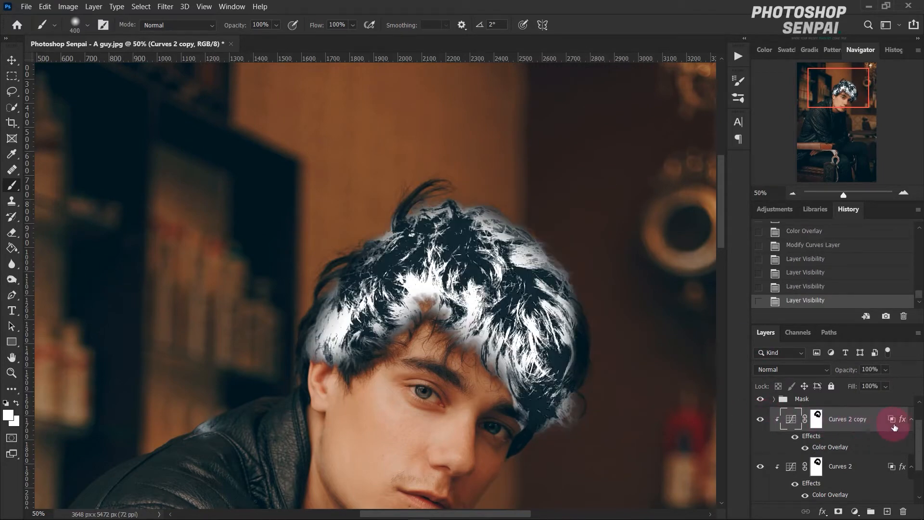
drag(850, 386, 921, 389)
drag(843, 370, 664, 368)
drag(855, 374, 842, 374)
Paint black on the copied Curves layer's mask with the 400 px brush beside the hair's lower edge near the man's eye.
click(788, 197)
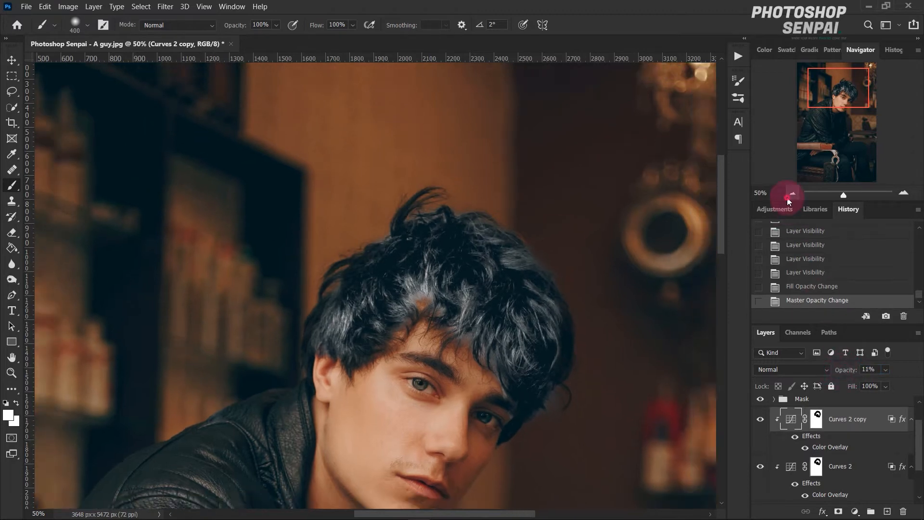
click(787, 198)
click(816, 418)
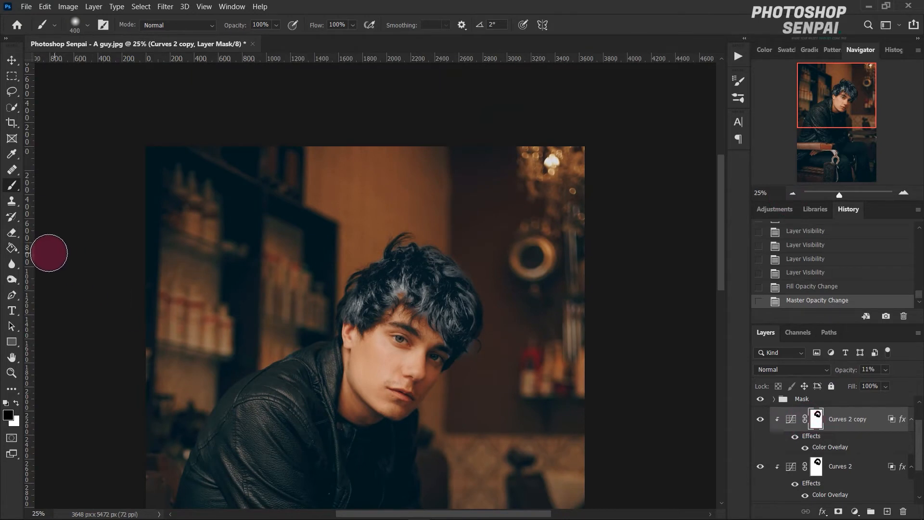
click(494, 366)
click(488, 363)
click(488, 361)
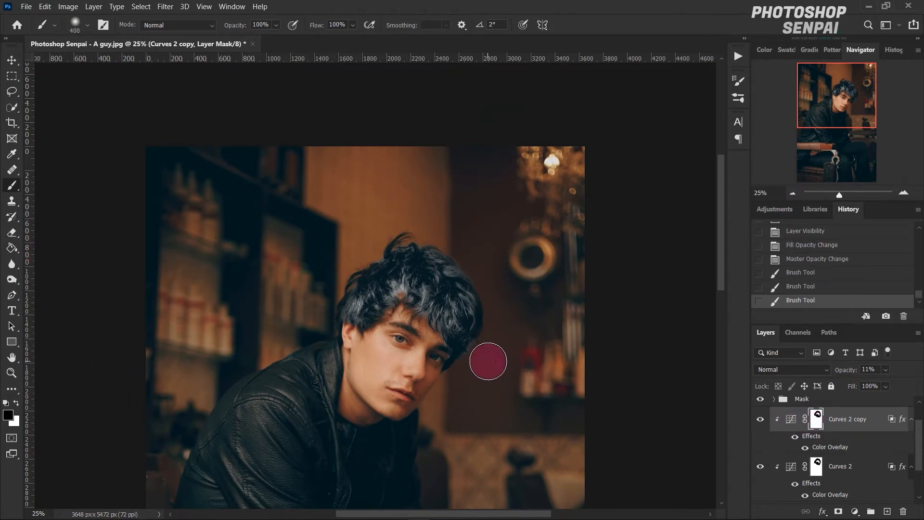
click(486, 359)
click(484, 357)
click(483, 372)
click(490, 359)
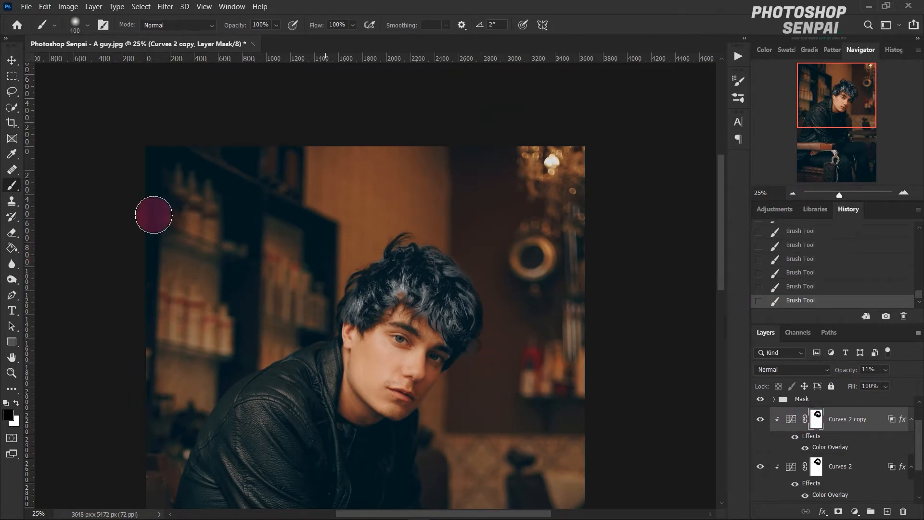
Reduce the brush size to 300 px and examine the recolored hair up close and in the whole portrait.
click(906, 196)
click(906, 196)
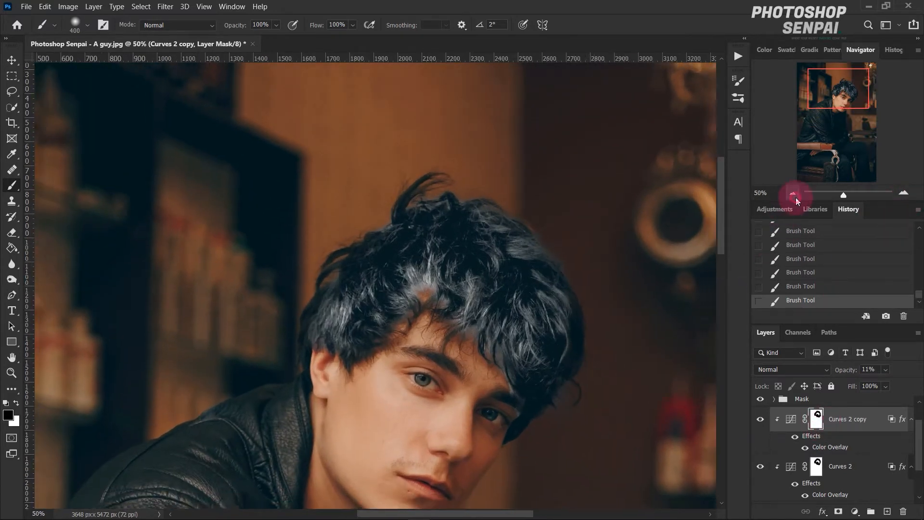
click(796, 196)
key(bracketleft)
key(bracketleft)
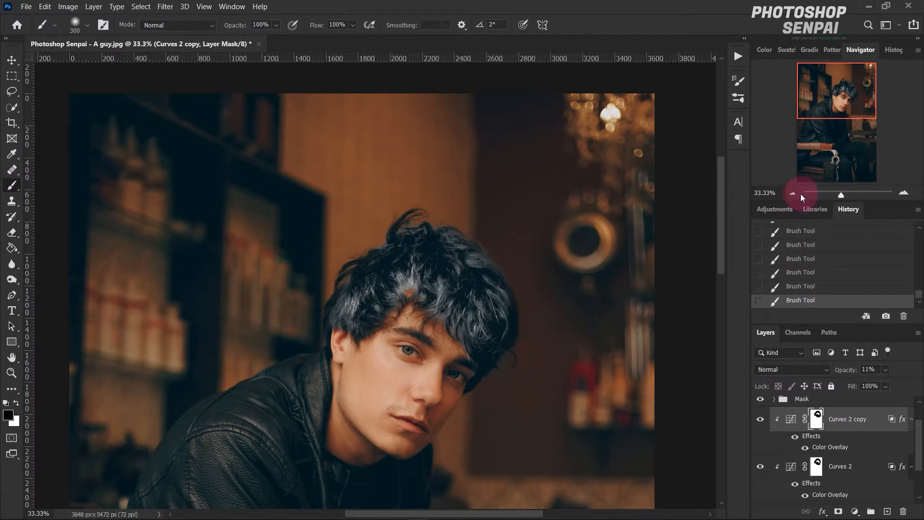
drag(801, 194, 839, 195)
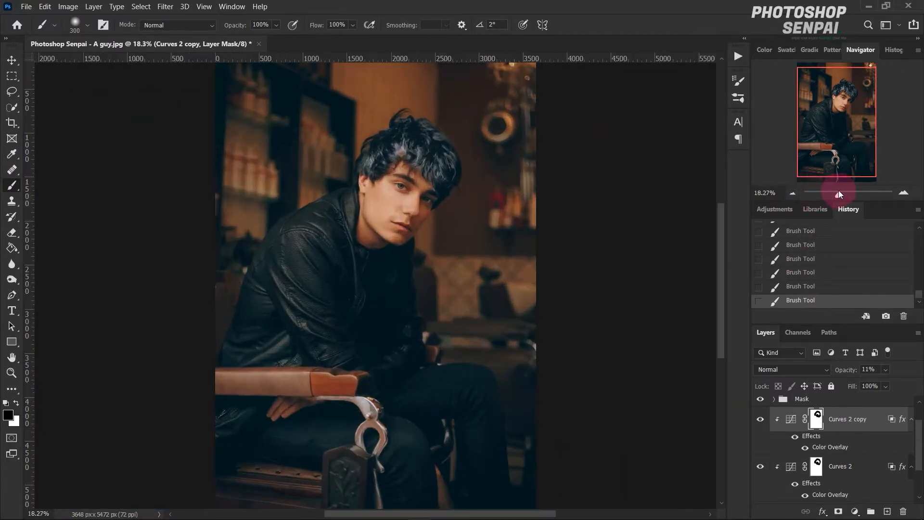
click(879, 440)
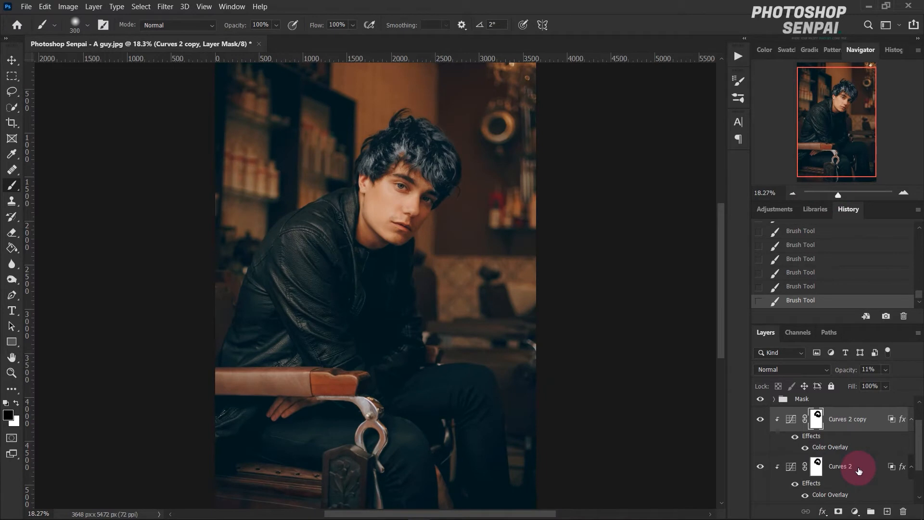
click(903, 193)
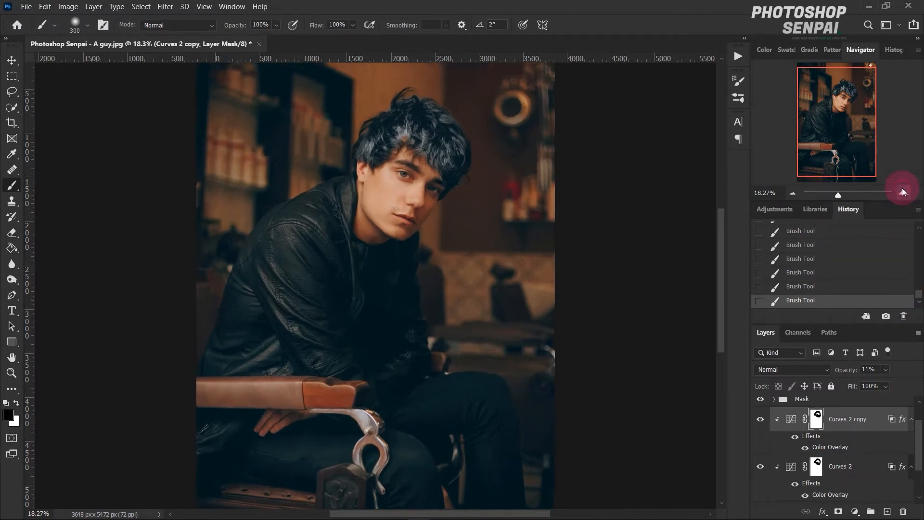
Add a Curves adjustment layer above Curves 2 copy and pull its RGB curve upward to brighten the image.
click(831, 425)
click(855, 511)
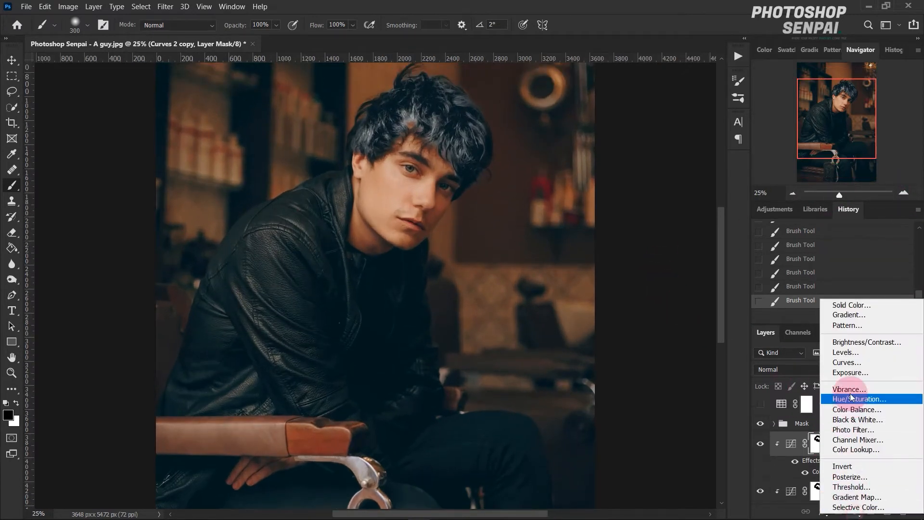
click(833, 360)
drag(542, 332, 574, 269)
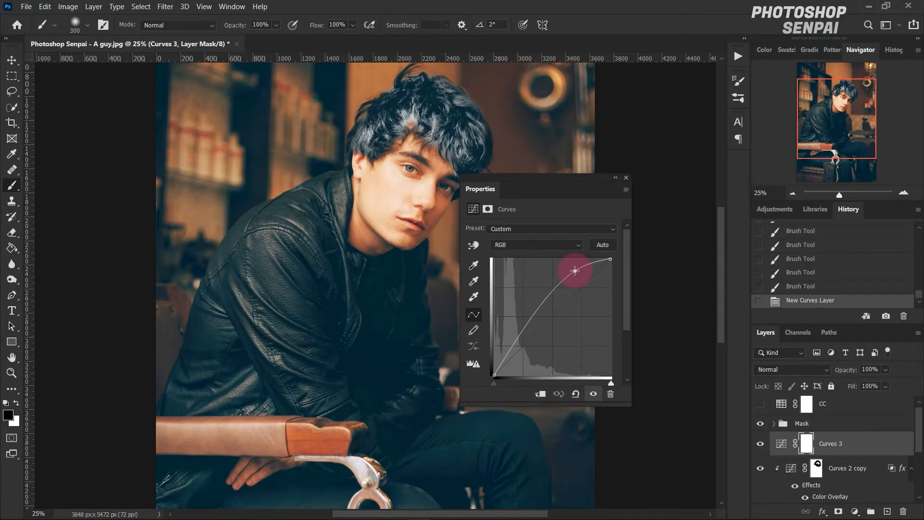
click(626, 177)
Clip the new Curves layer to the layers below and split its Blend If This Layer shadow slider to 26 / 168.
right_click(878, 444)
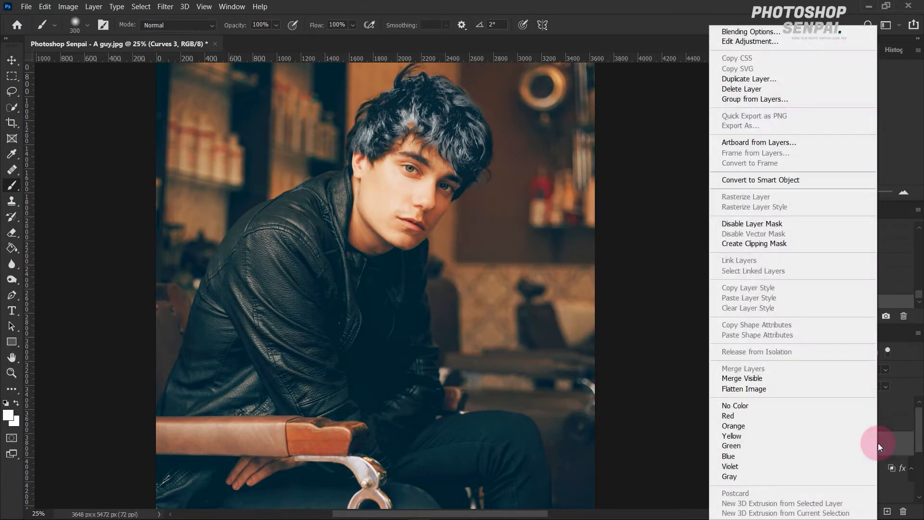
click(786, 244)
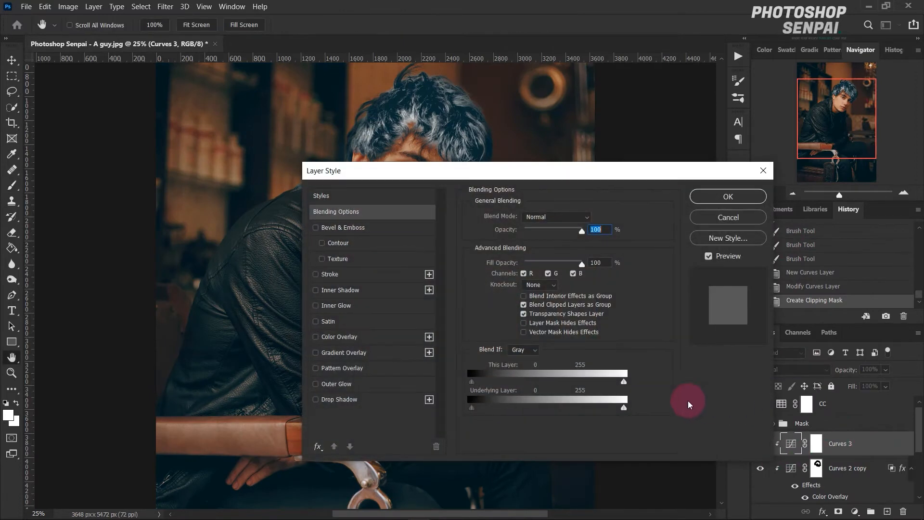
drag(585, 171, 777, 187)
drag(682, 402, 693, 401)
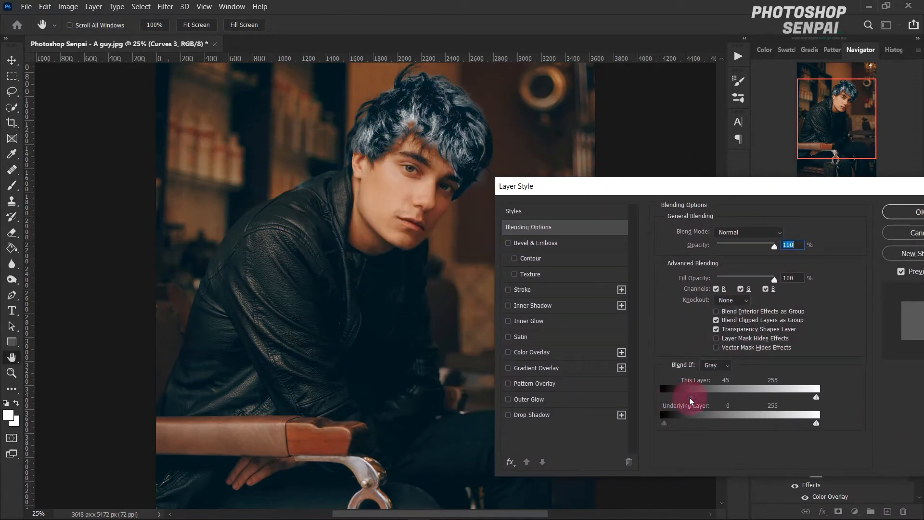
drag(711, 401, 750, 403)
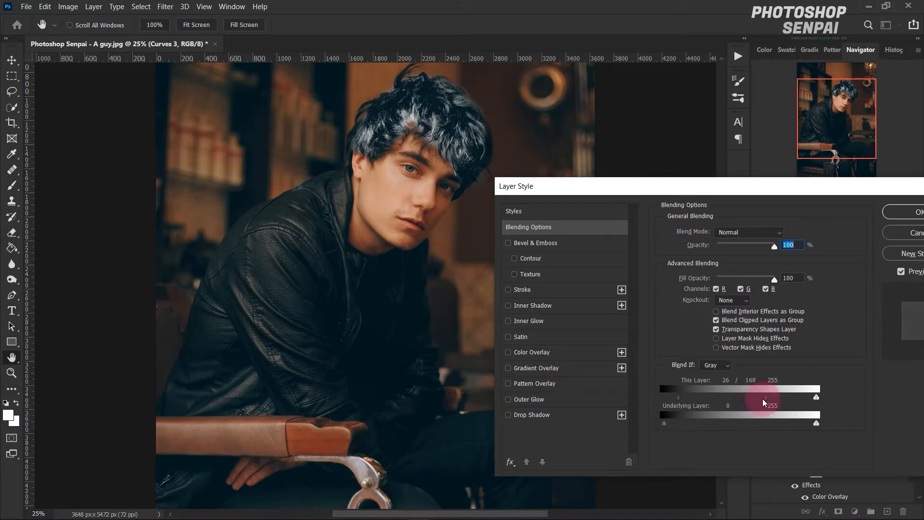
click(893, 222)
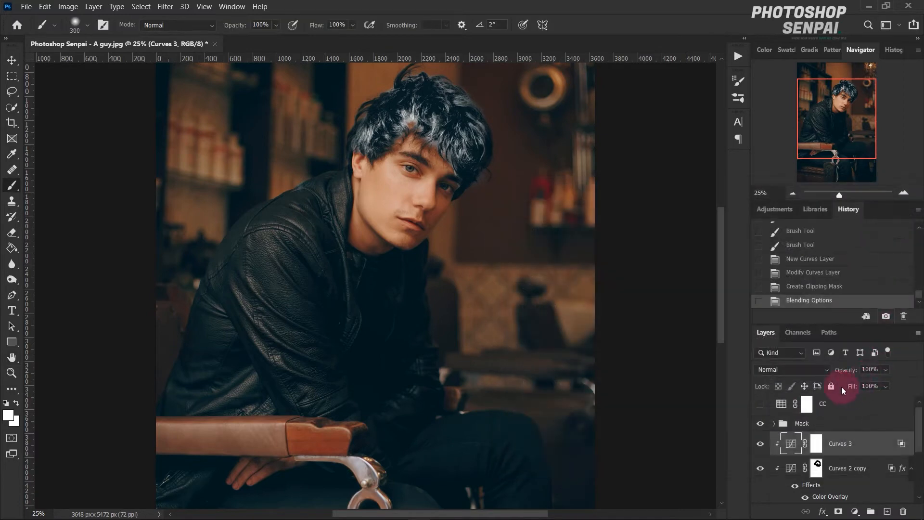
Paint black on the Curves 3 mask with the 300 px brush around the hair's right edge, down to the man's eye.
click(817, 445)
click(13, 404)
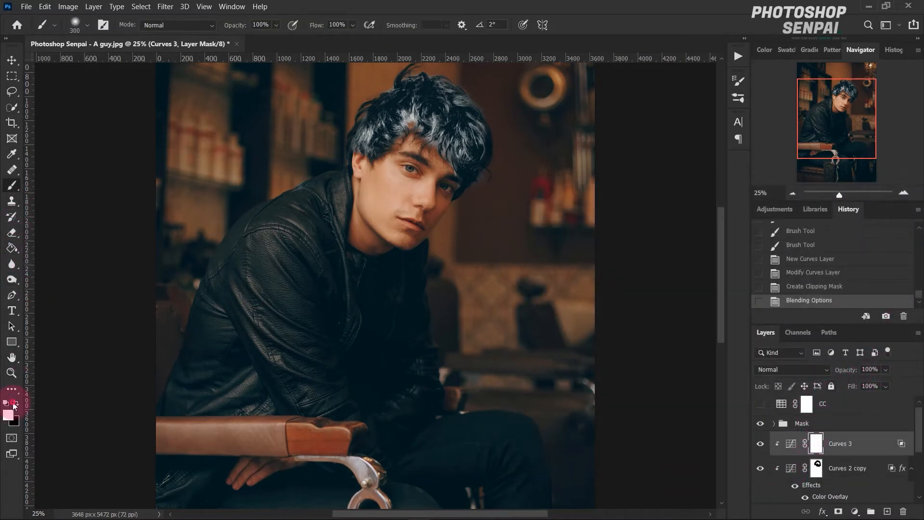
scroll(470, 289, up, 3)
click(16, 404)
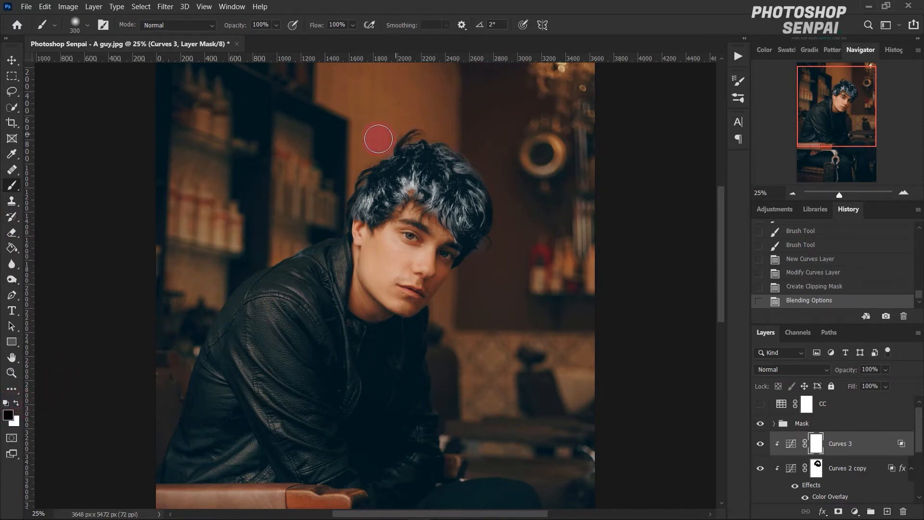
mouse_move(452, 129)
mouse_down()
mouse_move(504, 165)
mouse_move(508, 195)
mouse_up()
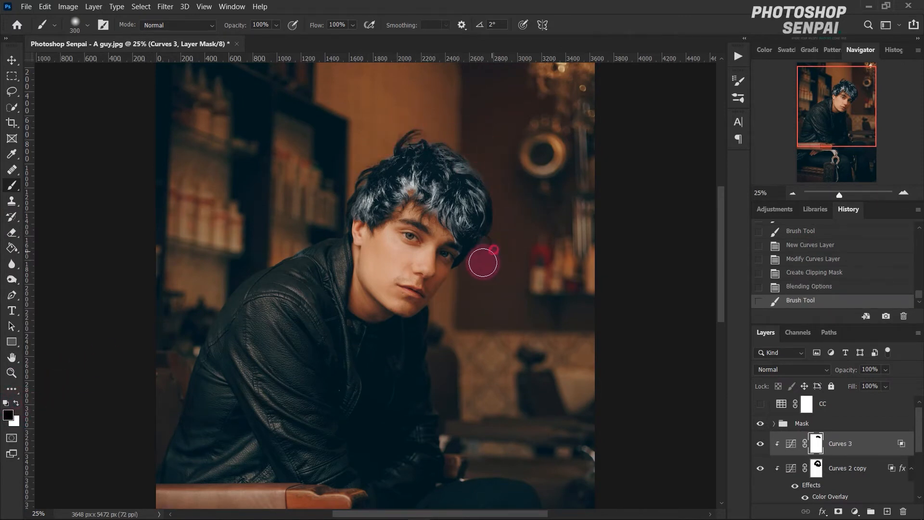
click(483, 263)
click(493, 254)
click(472, 283)
Paint black on the Curves 3 mask along the hair's left edge and over the tuft at the crown.
click(329, 222)
click(323, 254)
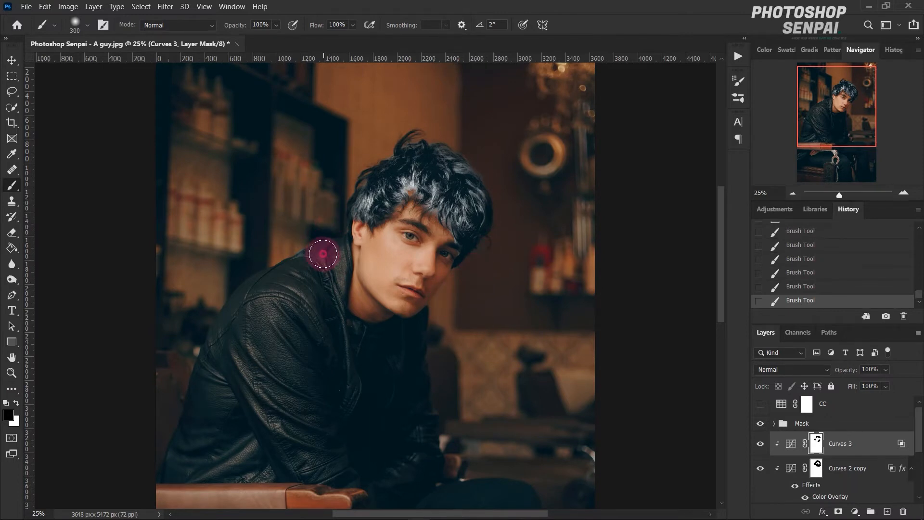
click(336, 250)
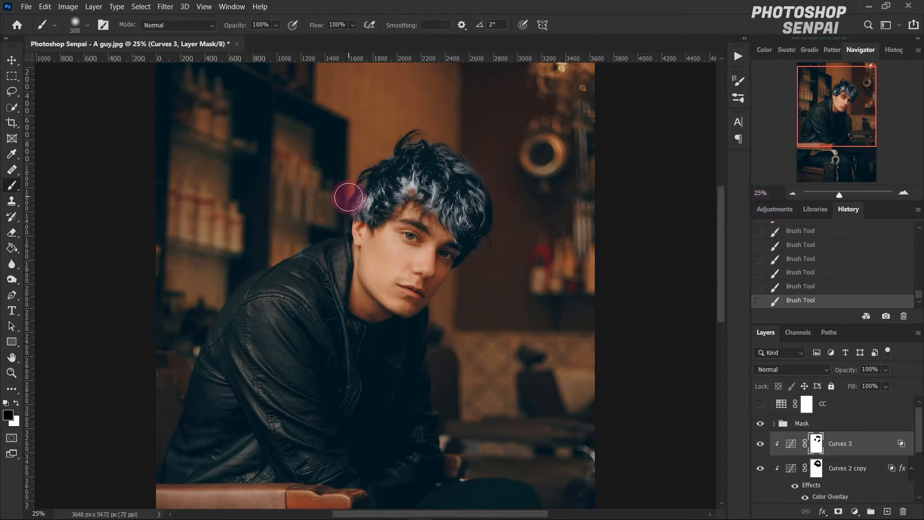
click(371, 175)
drag(397, 118, 422, 108)
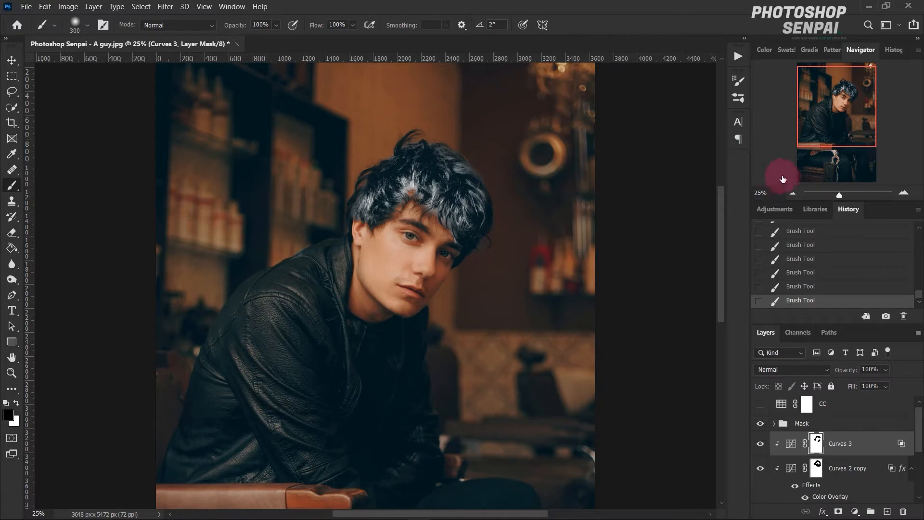
Review the whole portrait while toggling the visibility of the CC layer and the Mask group.
click(792, 193)
click(792, 192)
click(792, 192)
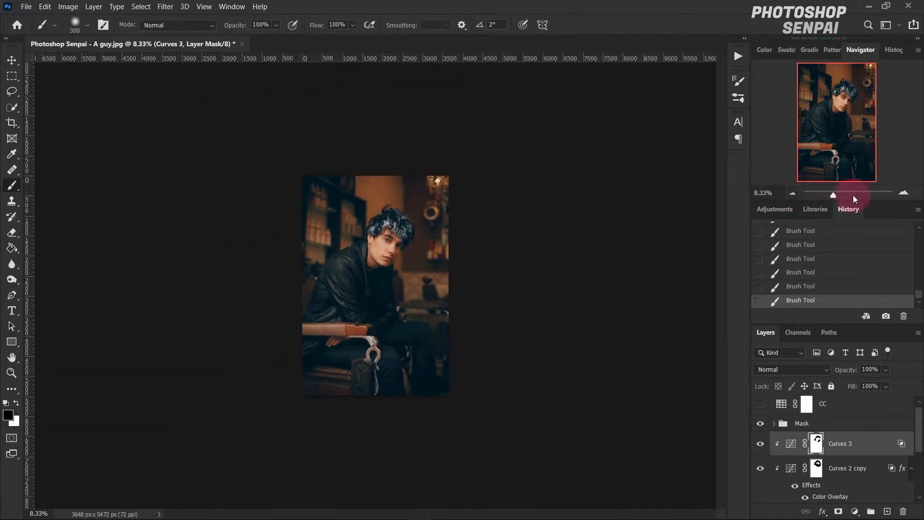
click(904, 193)
click(903, 193)
drag(849, 457, 784, 424)
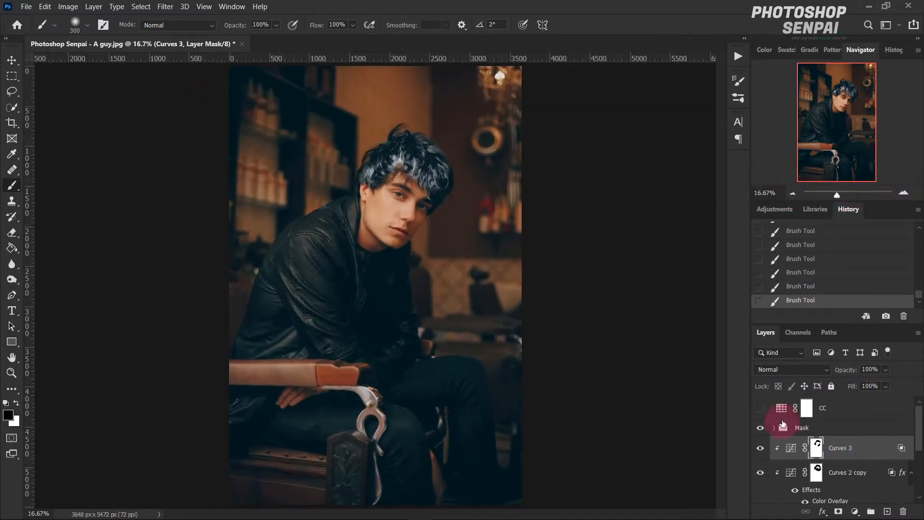
click(756, 411)
click(759, 411)
click(760, 411)
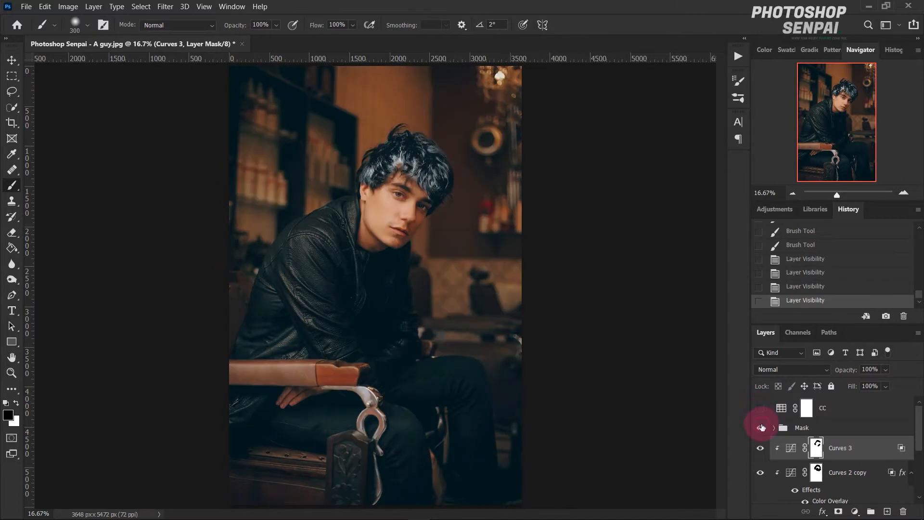
click(760, 427)
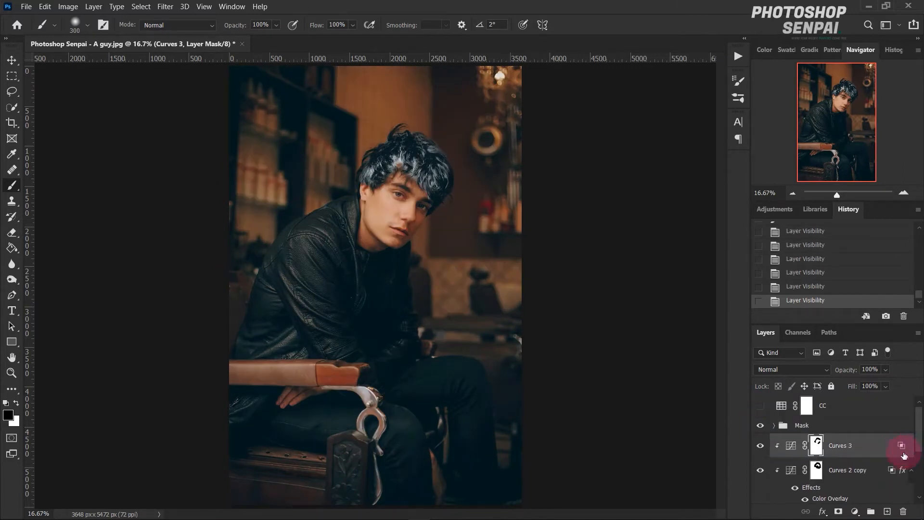
scroll(904, 456, down, 3)
scroll(904, 456, up, 3)
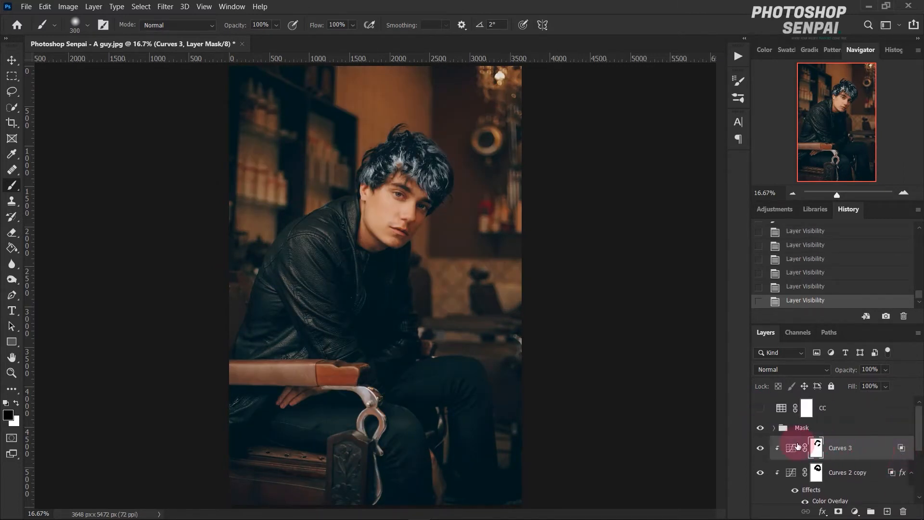
Turn on the visibility of all layers inside the Mask group and of the CC layer.
click(773, 428)
scroll(814, 447, down, 3)
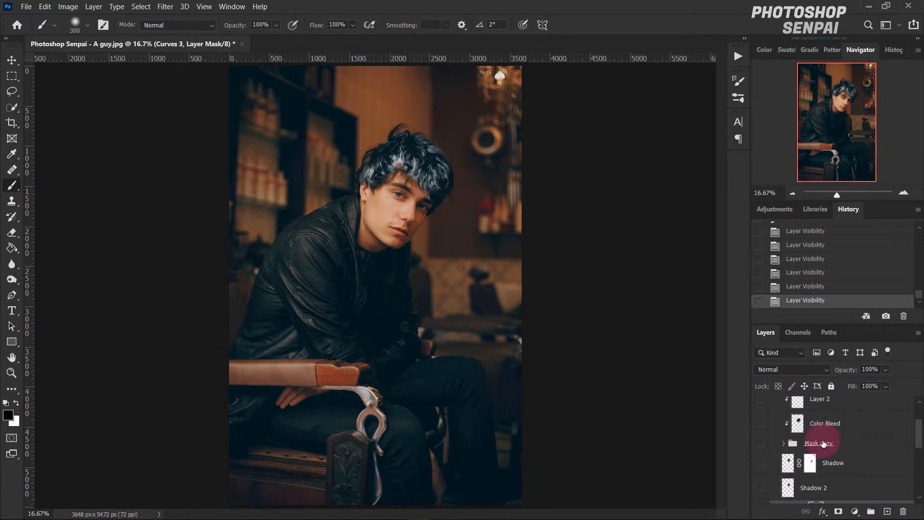
drag(760, 463, 768, 405)
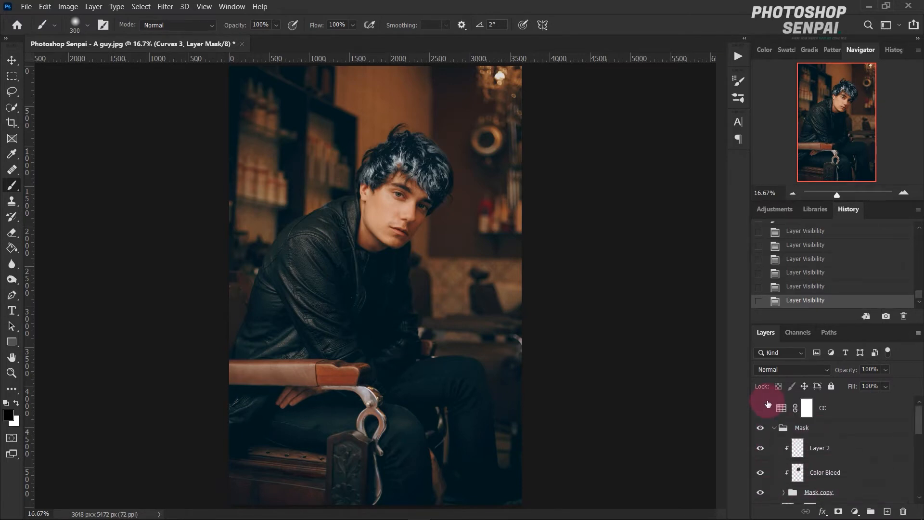
click(762, 437)
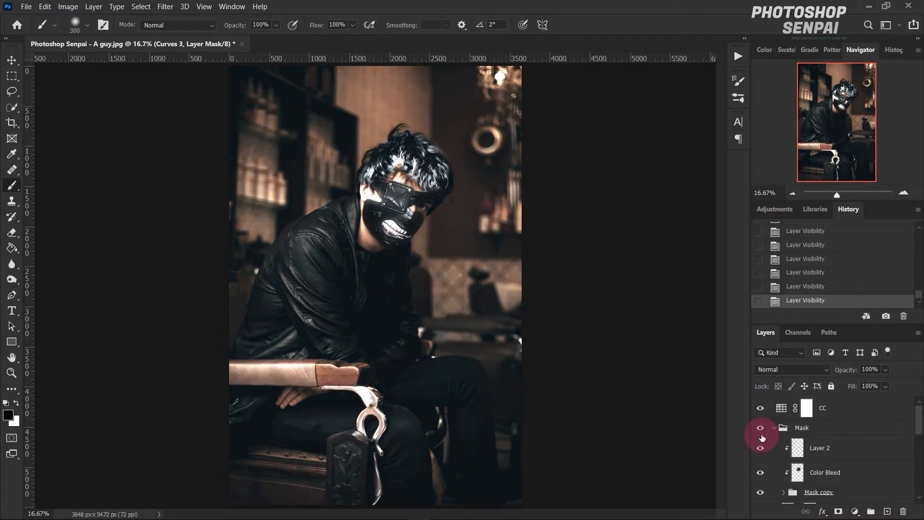
click(774, 427)
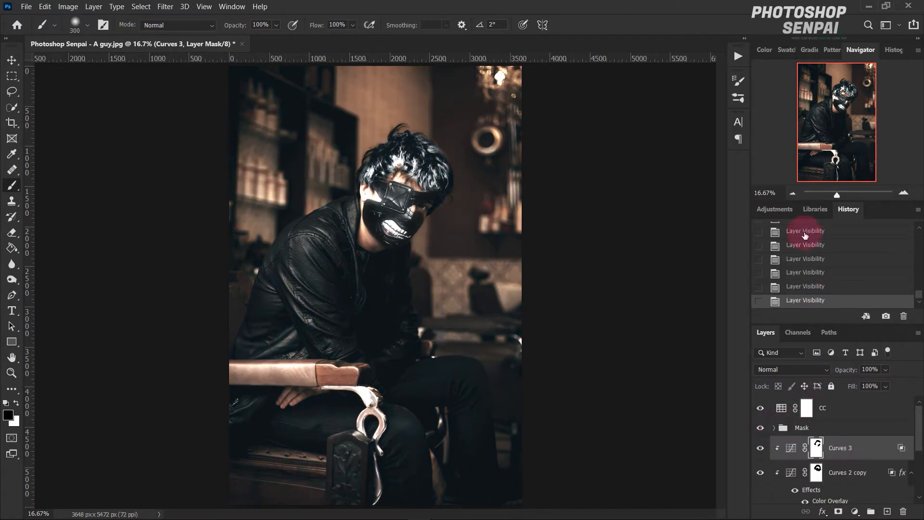
Compare the masked portrait with and without the CC color grading, leaving the CC layer visible.
mouse_move(837, 195)
mouse_down()
mouse_move(809, 194)
mouse_move(897, 191)
mouse_move(842, 198)
mouse_up()
click(903, 193)
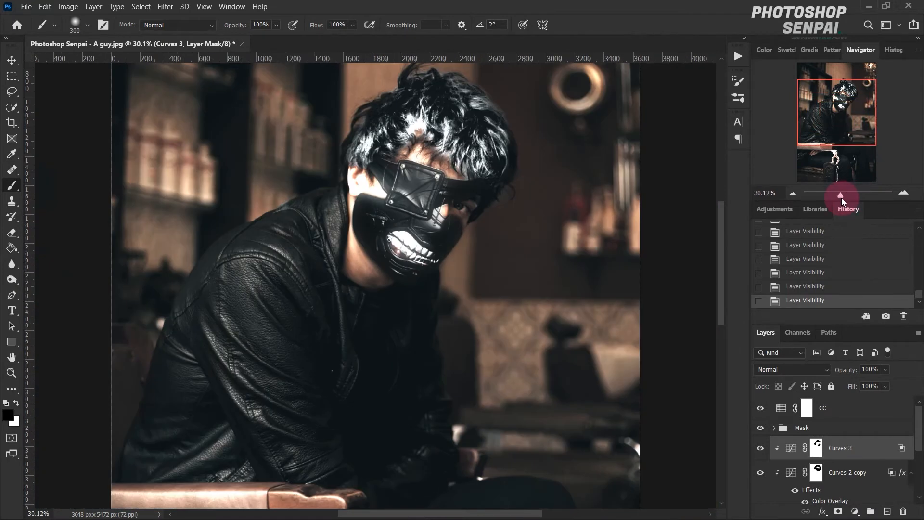
click(762, 409)
click(793, 194)
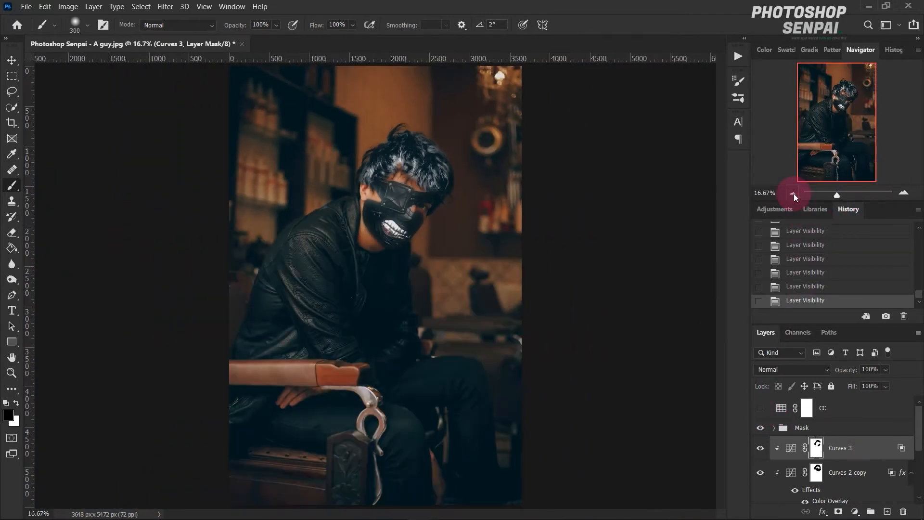
click(760, 409)
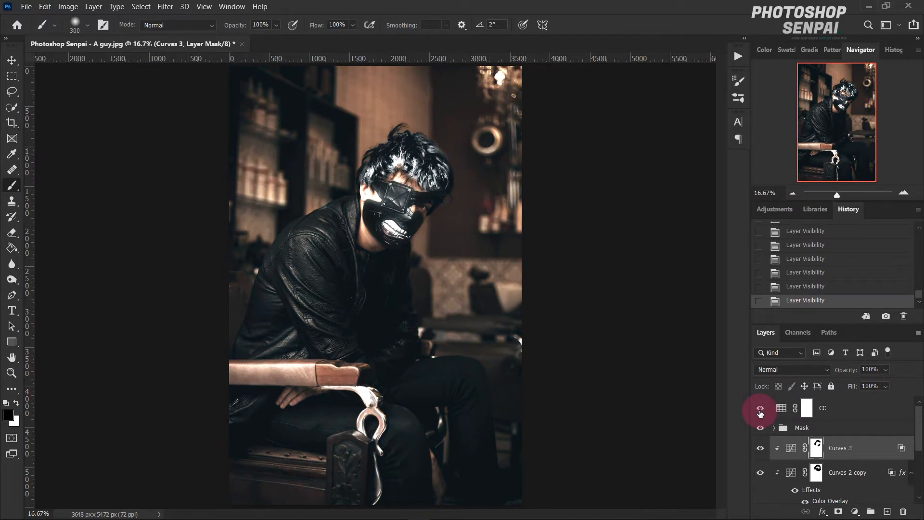
click(803, 332)
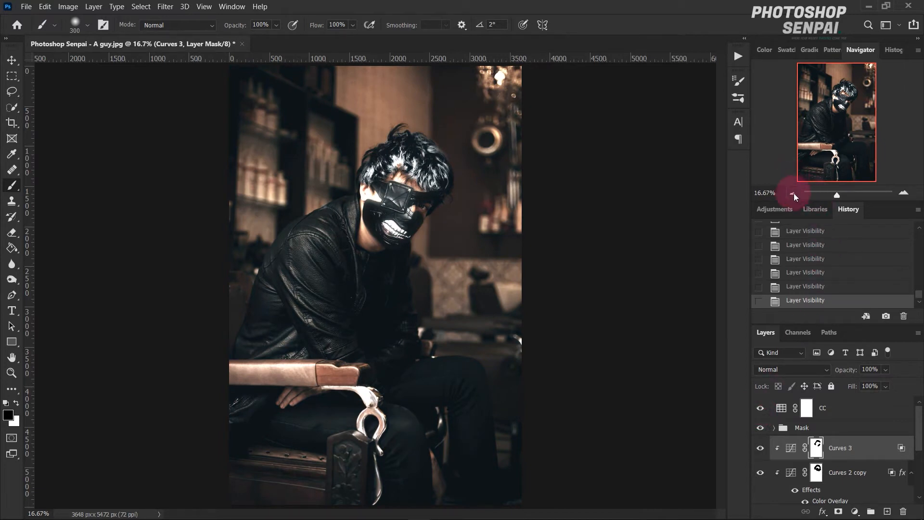
Examine the mask and the silvery hair at 50% zoom and in the full portrait.
click(903, 193)
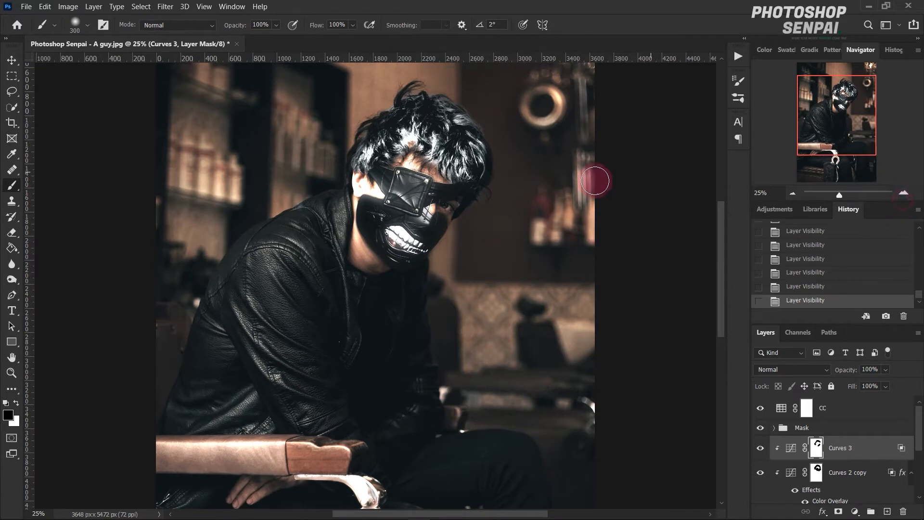
scroll(598, 181, up, 2)
click(903, 192)
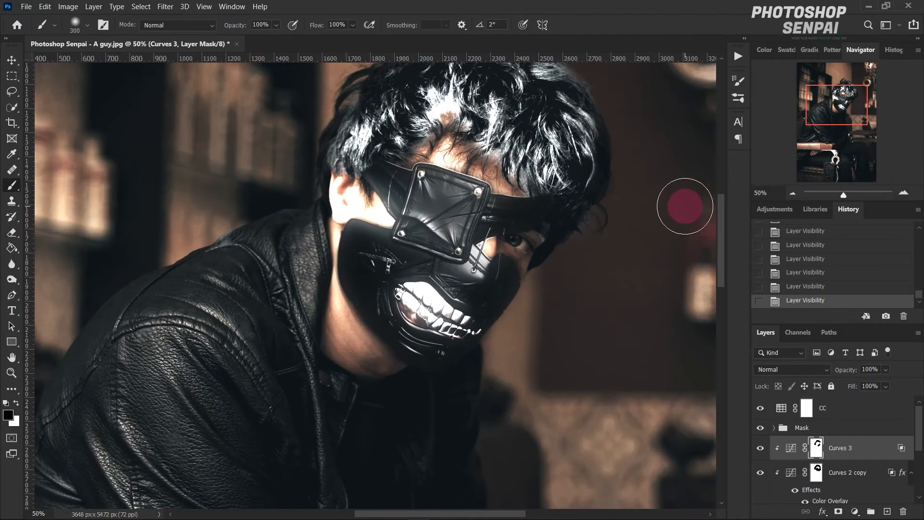
scroll(685, 207, up, 2)
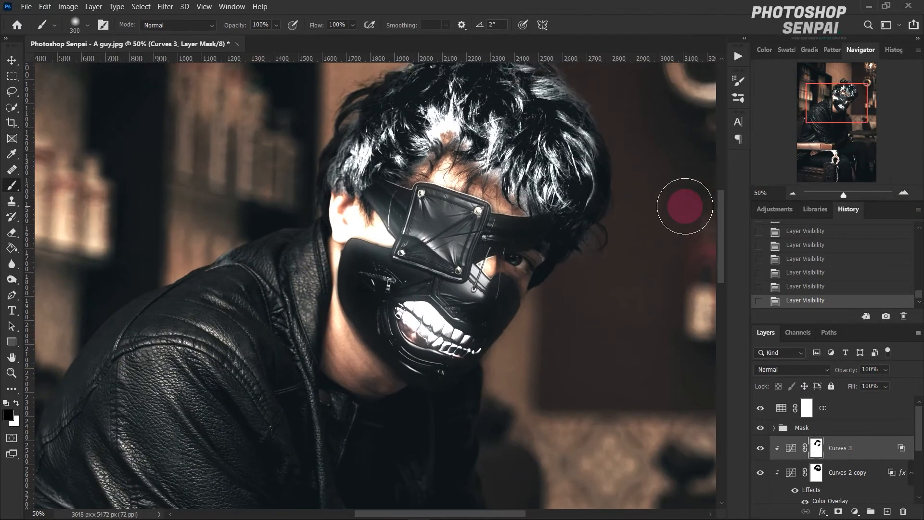
click(793, 193)
click(793, 193)
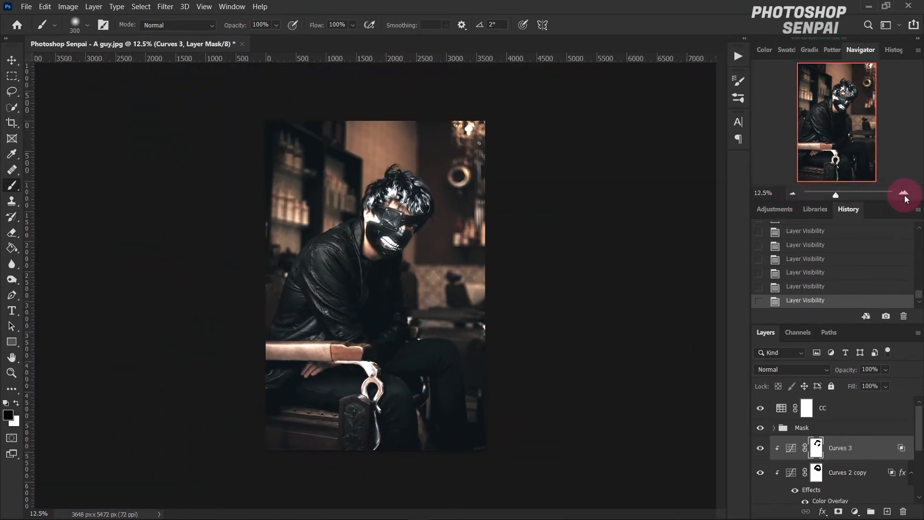
Hide the CC color grading layer to inspect the mask and hair at 50% zoom without it.
click(904, 194)
click(904, 193)
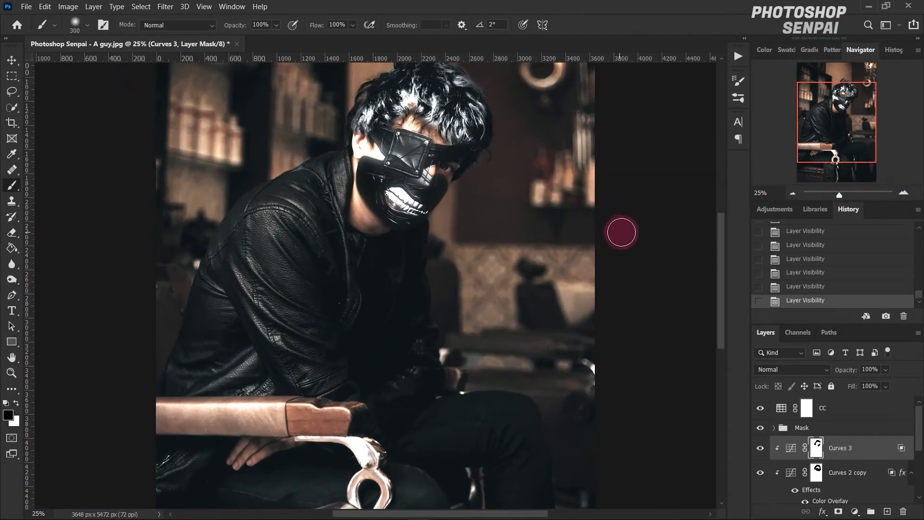
click(903, 193)
click(904, 193)
scroll(594, 233, up, 3)
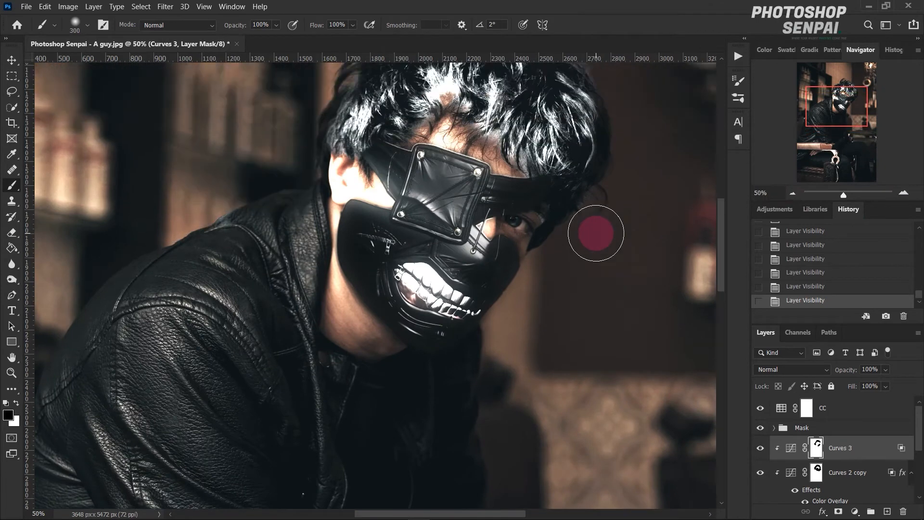
click(760, 409)
Compare the hair with and without the Curves 2 copy and Curves 2 layers, leaving both visible.
scroll(846, 448, down, 3)
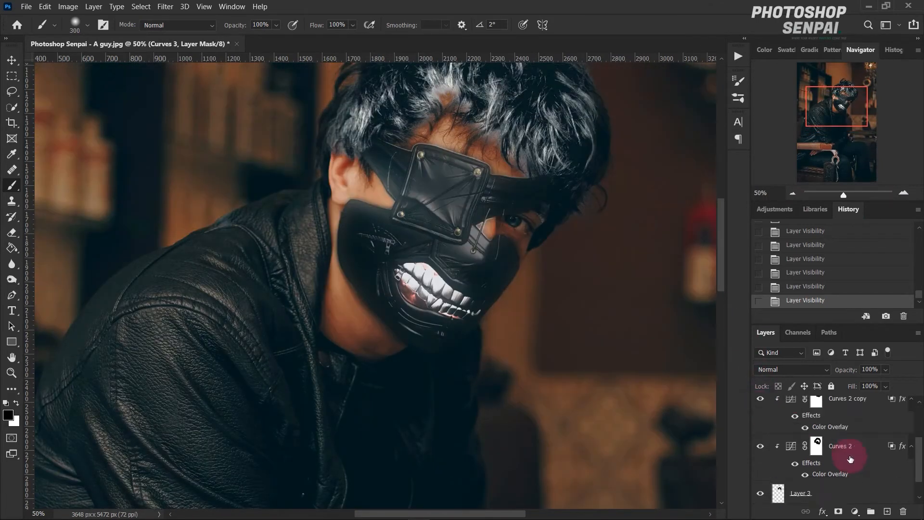
click(760, 418)
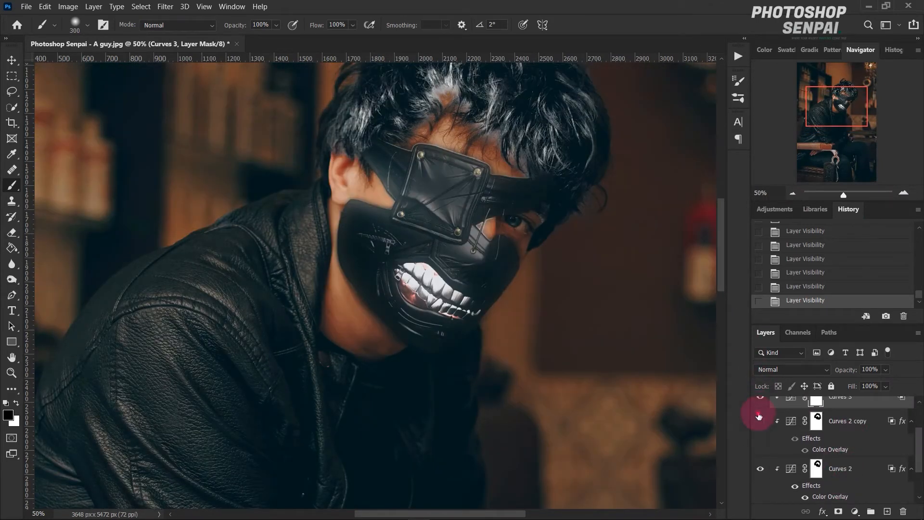
click(760, 418)
click(761, 470)
click(761, 470)
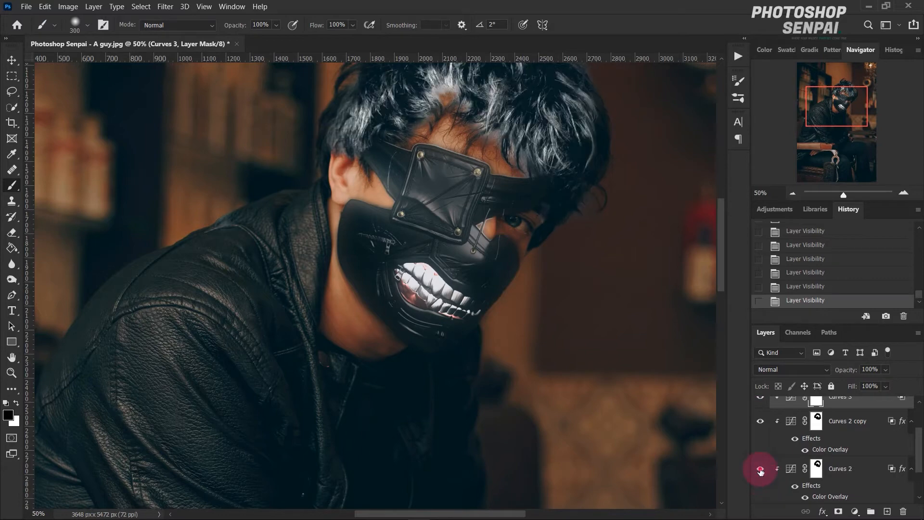
click(761, 470)
click(761, 469)
On the Curves 2 layer mask, paint black with a reduced brush over the grey-tinted skin where the fringe meets the forehead.
click(819, 474)
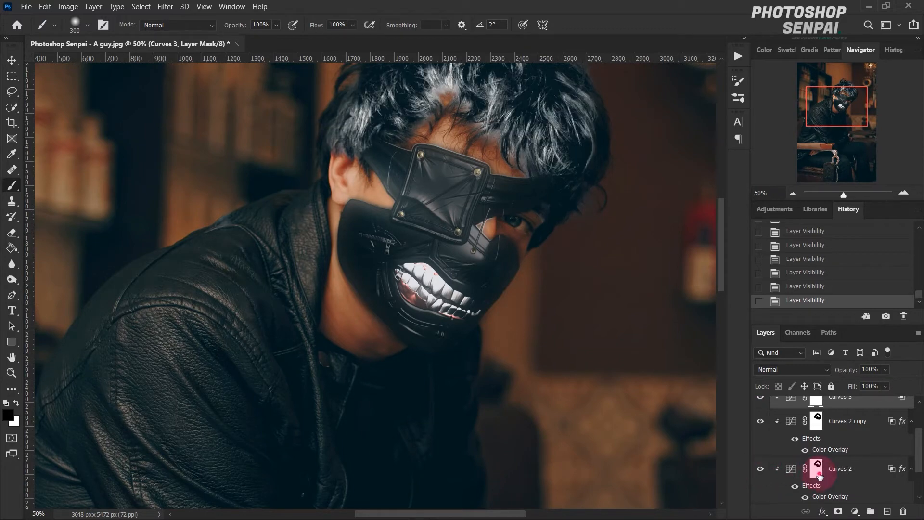
click(904, 193)
click(904, 193)
drag(658, 192, 413, 467)
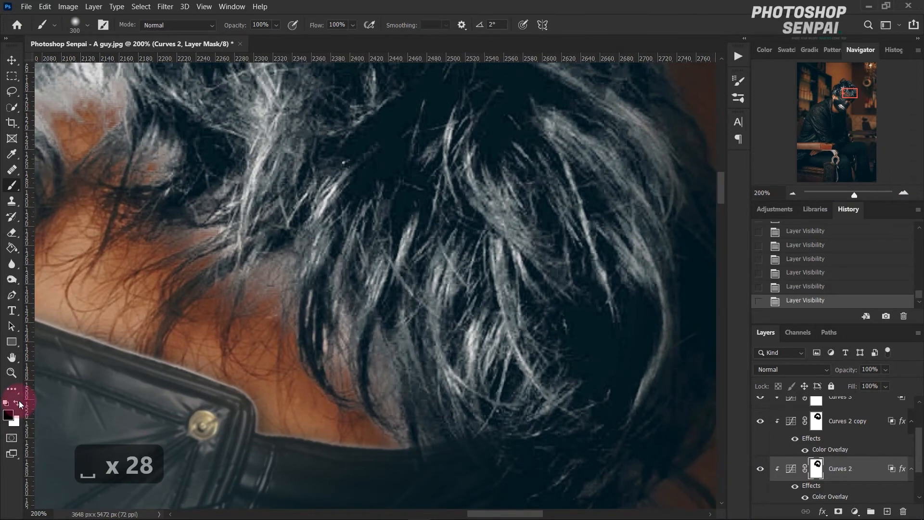
key(bracketleft)
key(bracketleft)
key(bracketleft)
key(bracketleft)
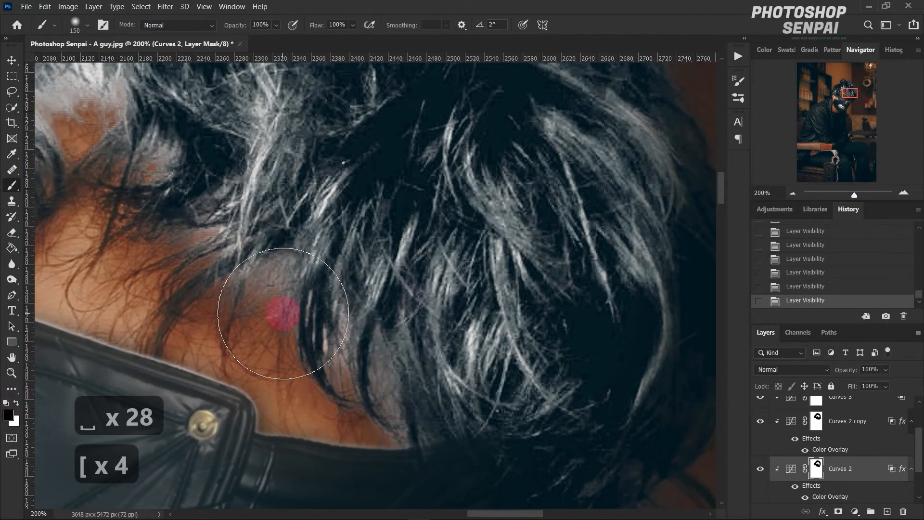
key(bracketleft)
key(bracketleft)
key(bracketleft)
key(bracketleft)
key(bracketleft)
key(bracketleft)
key(bracketleft)
key(bracketleft)
key(bracketleft)
key(bracketleft)
mouse_move(260, 281)
mouse_down()
mouse_move(284, 269)
mouse_move(269, 341)
mouse_move(267, 279)
mouse_move(245, 347)
mouse_move(268, 277)
mouse_move(272, 319)
mouse_up()
Refine the Curves 2 mask between the fringe strands down to the mask strap, painting black with 20, 10 and 9 px brushes.
key(bracketleft)
key(bracketleft)
key(bracketleft)
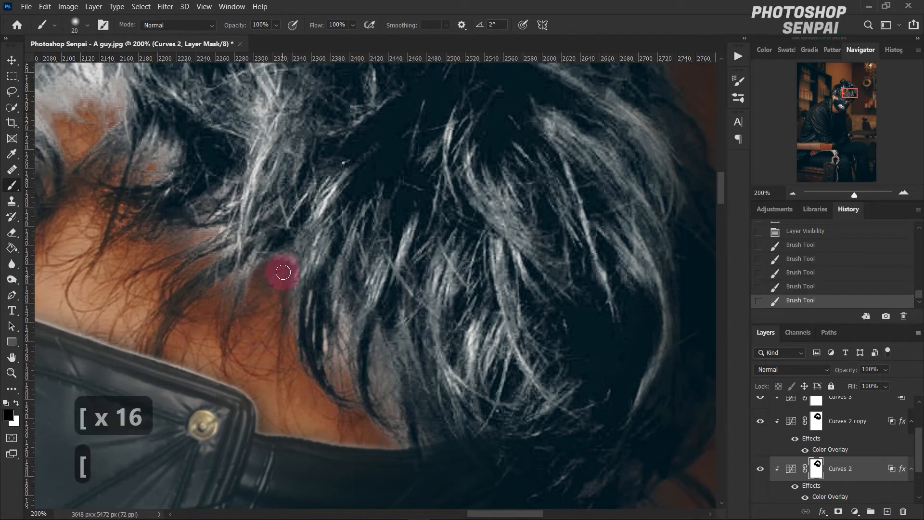
mouse_move(276, 262)
mouse_down()
mouse_move(295, 237)
mouse_move(277, 300)
mouse_move(289, 251)
mouse_move(303, 240)
mouse_move(269, 292)
mouse_move(299, 244)
mouse_up()
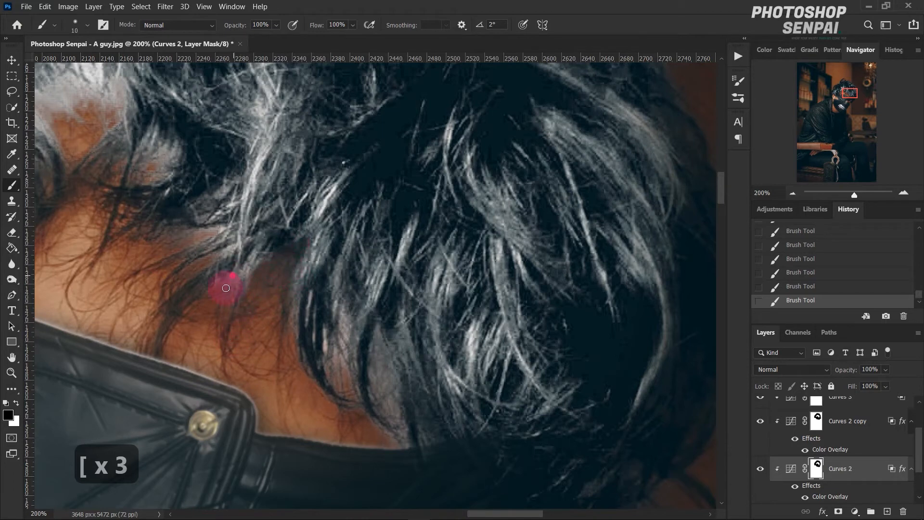
drag(225, 288, 183, 310)
mouse_move(228, 286)
mouse_down()
mouse_move(213, 333)
mouse_move(306, 344)
mouse_move(337, 332)
mouse_move(343, 315)
mouse_move(340, 356)
mouse_move(345, 297)
mouse_move(348, 383)
mouse_move(349, 369)
mouse_move(392, 418)
mouse_move(347, 351)
mouse_move(342, 317)
mouse_move(348, 387)
mouse_move(326, 327)
mouse_move(344, 371)
mouse_move(327, 354)
mouse_move(379, 370)
mouse_move(379, 336)
mouse_move(382, 372)
mouse_move(381, 326)
mouse_move(372, 368)
mouse_move(387, 346)
mouse_move(397, 409)
mouse_move(390, 384)
mouse_move(385, 413)
mouse_move(380, 409)
mouse_move(389, 369)
mouse_move(403, 444)
mouse_move(394, 423)
mouse_move(393, 437)
mouse_move(405, 434)
mouse_move(314, 441)
mouse_up()
key(bracketleft)
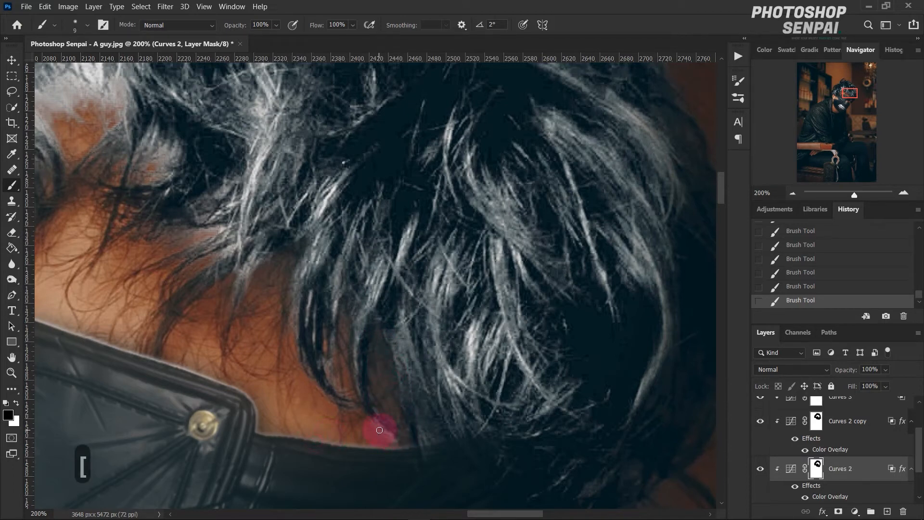
drag(379, 430, 367, 429)
Paint black on the Curves 2 mask along the middle hairline and into the skin gap at the parting, using the 9 px brush.
key(space)
mouse_move(283, 370)
mouse_down()
mouse_move(320, 382)
mouse_move(411, 448)
mouse_up()
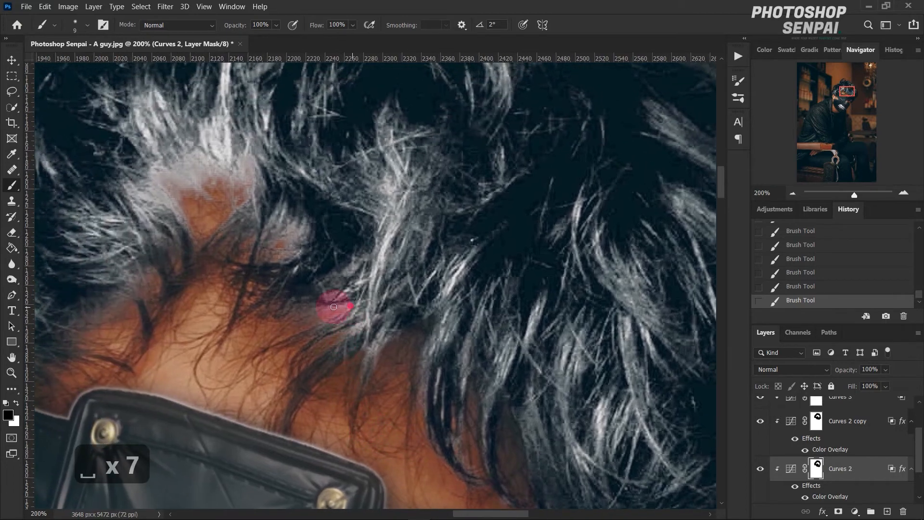
drag(334, 307, 348, 311)
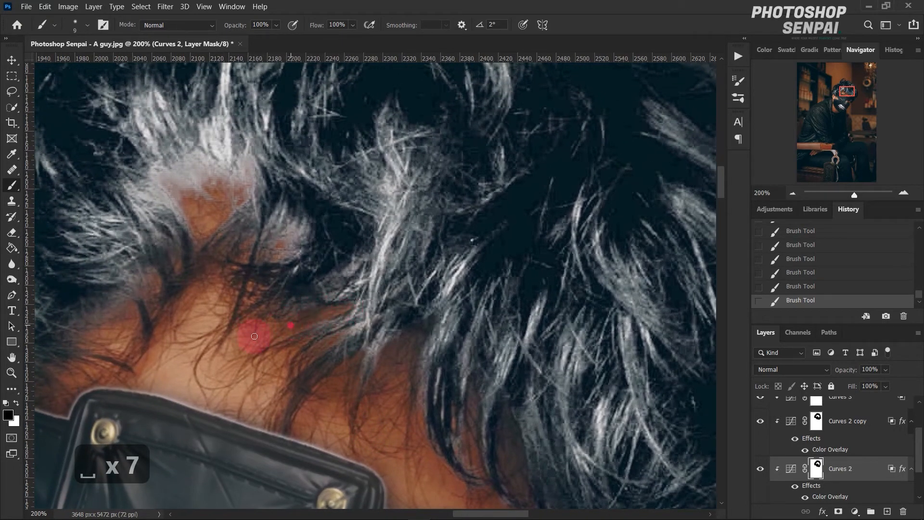
mouse_move(350, 331)
mouse_down()
mouse_move(263, 377)
mouse_move(367, 324)
mouse_move(318, 353)
mouse_up()
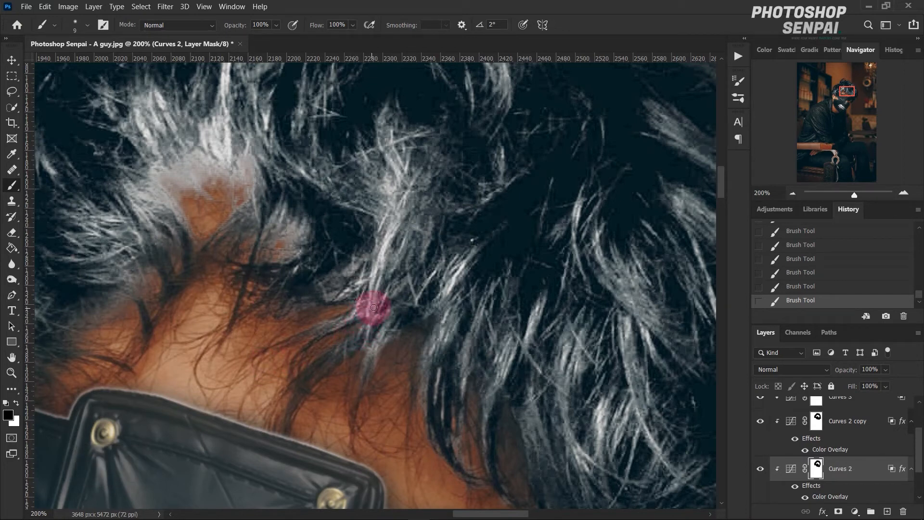
mouse_move(203, 201)
mouse_down()
mouse_move(183, 206)
mouse_move(163, 175)
mouse_move(178, 197)
mouse_move(167, 180)
mouse_move(214, 211)
mouse_move(184, 179)
mouse_move(220, 211)
mouse_move(198, 169)
mouse_move(206, 190)
mouse_move(217, 188)
mouse_move(201, 165)
mouse_move(230, 199)
mouse_move(217, 178)
mouse_up()
Enlarge the brush to 50 px and mask the remaining grey tint off the skin gap at the parting in Curves 2.
scroll(182, 211, up, 3)
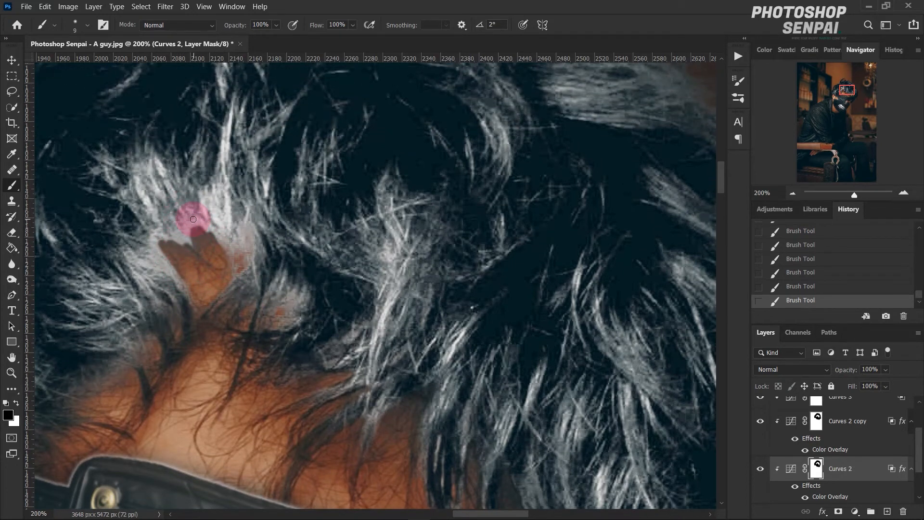
key(bracketright)
key(bracketright)
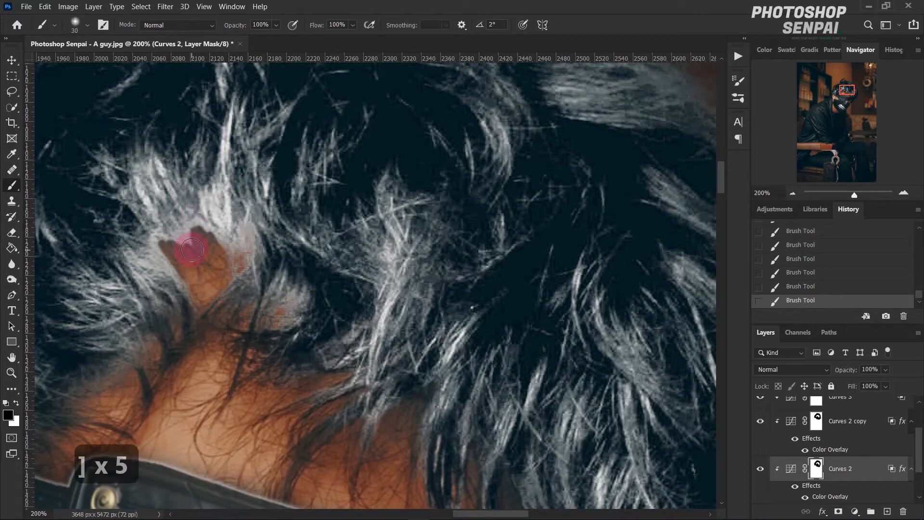
key(bracketright)
key(bracketright)
key(bracketright)
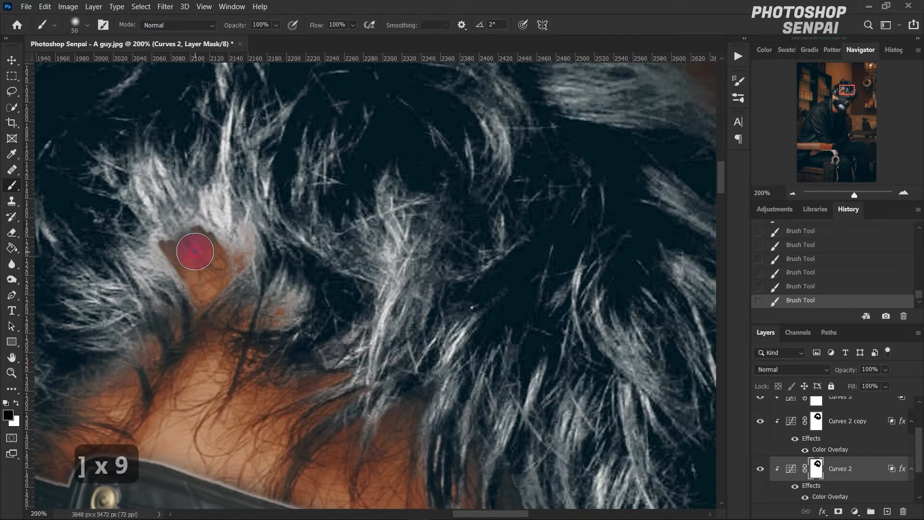
mouse_move(184, 246)
mouse_down()
mouse_move(212, 254)
mouse_move(230, 247)
mouse_move(204, 257)
mouse_move(179, 247)
mouse_move(207, 279)
mouse_move(182, 245)
mouse_move(202, 258)
mouse_move(207, 245)
mouse_move(221, 253)
mouse_move(232, 243)
mouse_move(202, 259)
mouse_up()
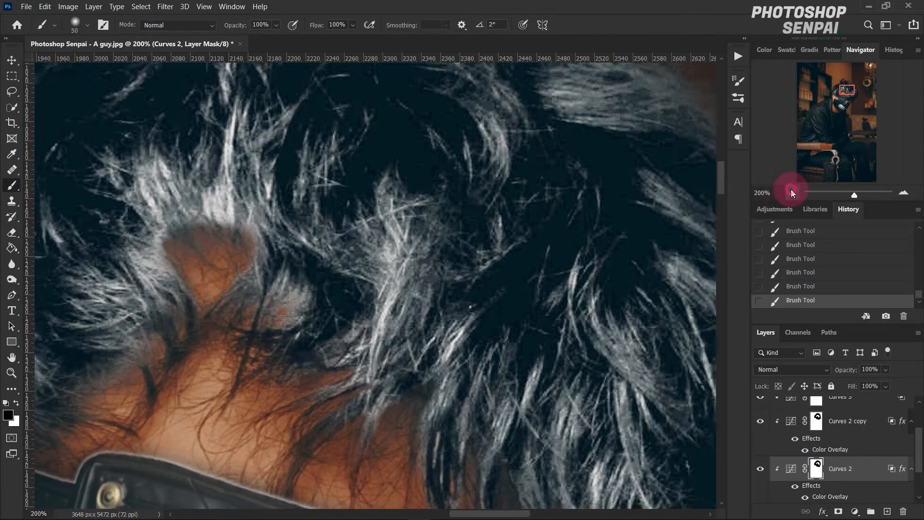
Examine the cleaned hairline in the wider portrait and again up close at 200% zoom.
click(792, 191)
click(791, 192)
click(792, 192)
click(792, 192)
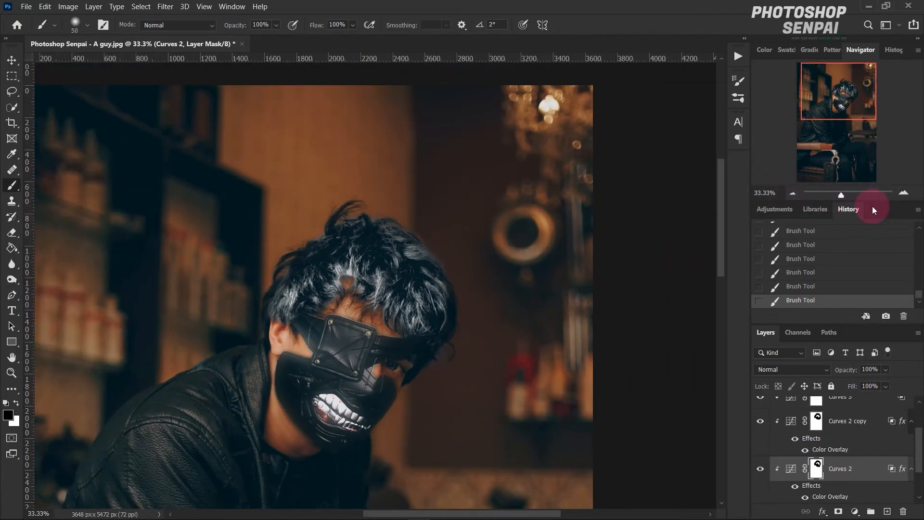
click(904, 192)
click(903, 193)
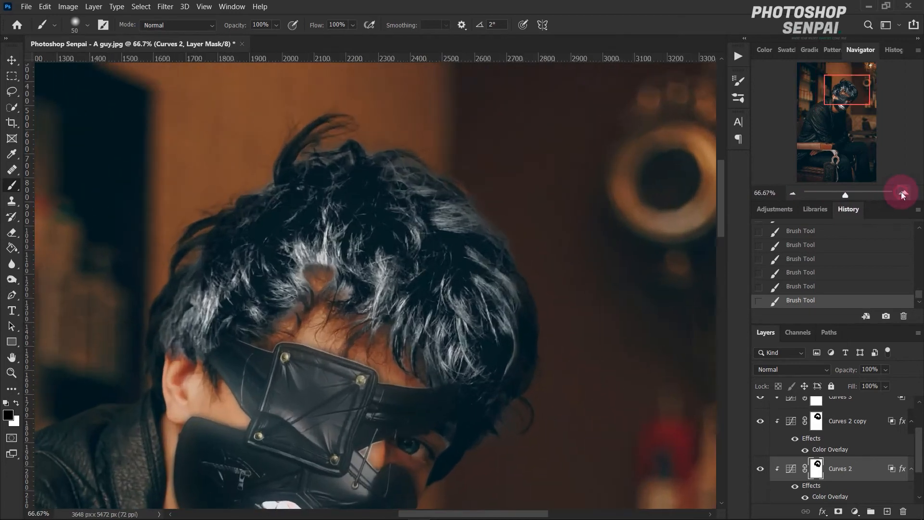
click(903, 193)
click(302, 280)
click(906, 195)
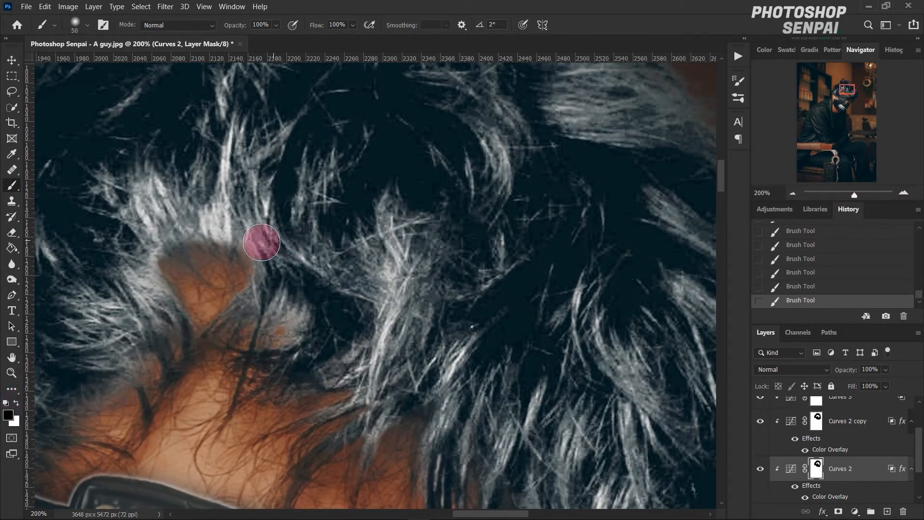
Try a white 10 px stroke on the Curves 2 mask as a hair strand across the skin gap, then revert it.
key(bracketleft)
key(bracketleft)
key(bracketleft)
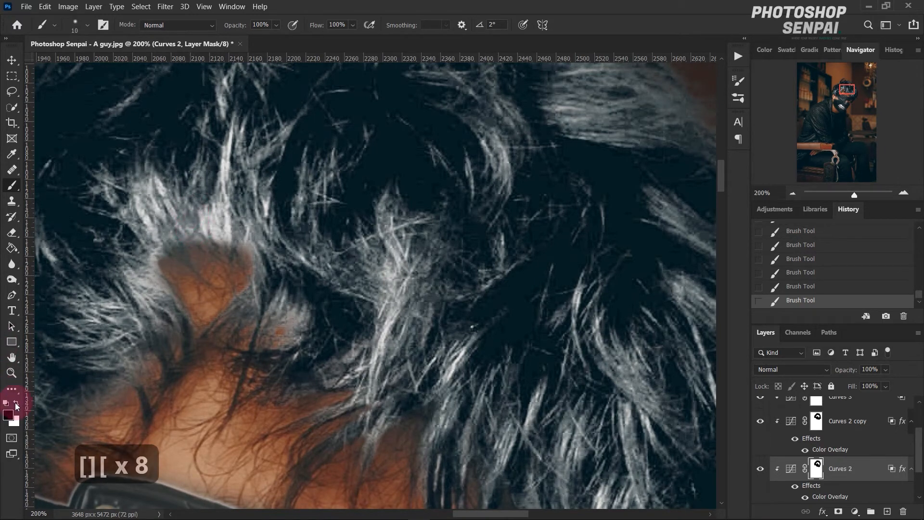
drag(181, 245, 190, 275)
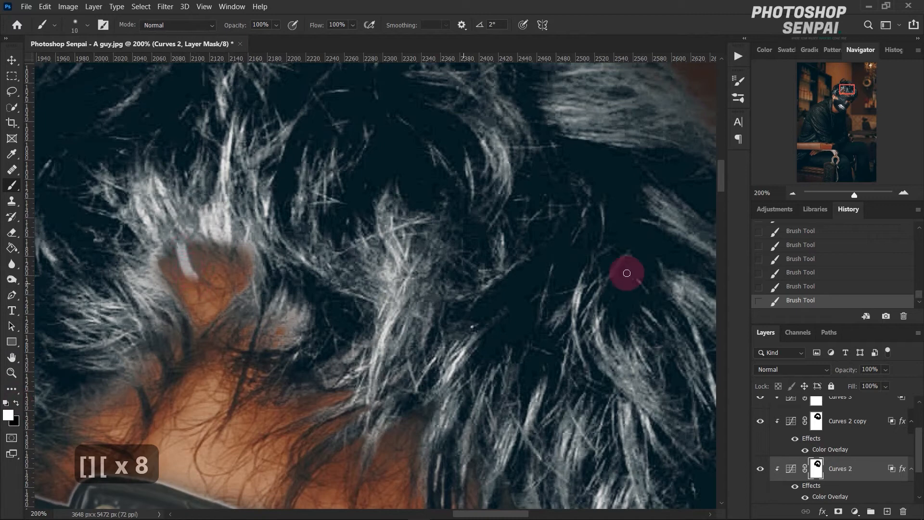
click(845, 283)
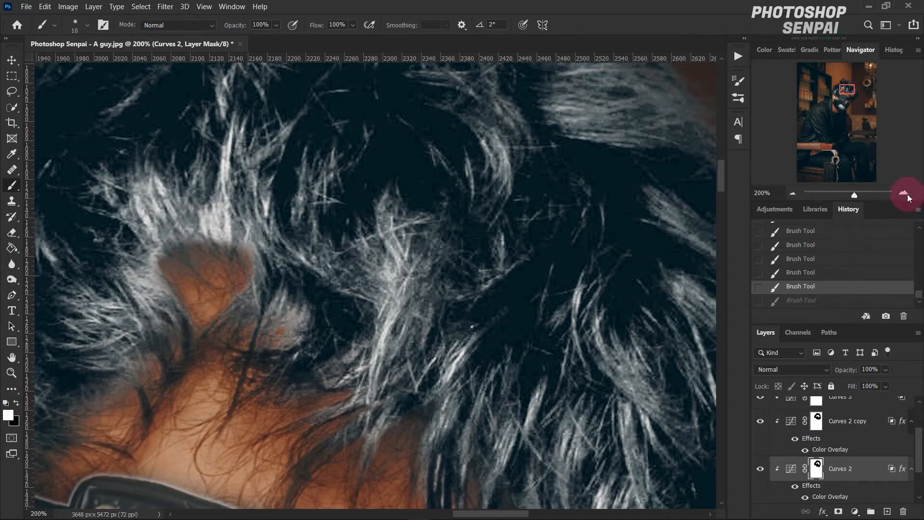
Try a thinner white strand across the skin gap on the Curves 2 mask with an 8 px brush at 300% zoom, then revert it.
click(906, 193)
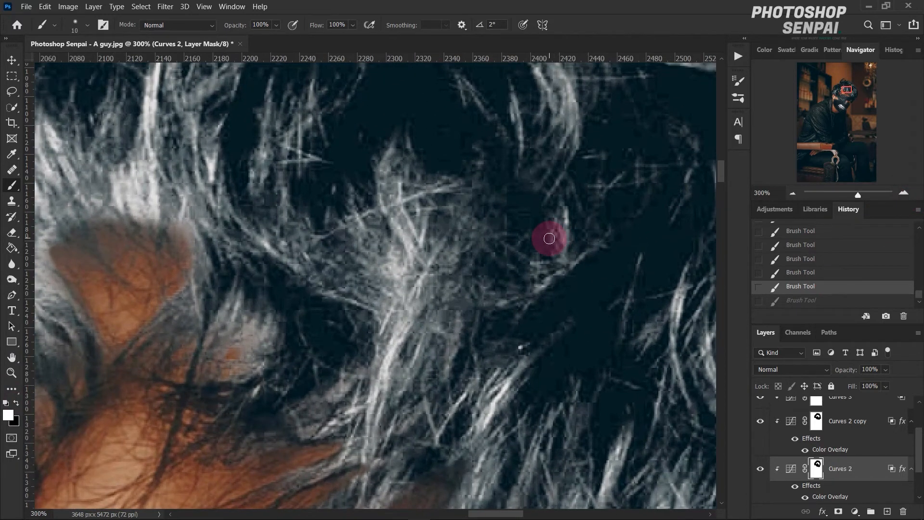
key(space)
key(space)
drag(282, 230, 514, 230)
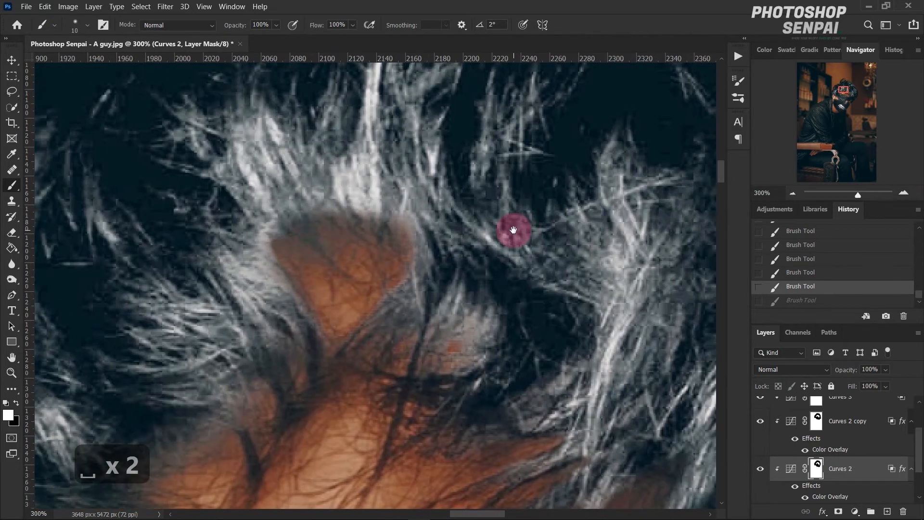
key(bracketright)
key(bracketright)
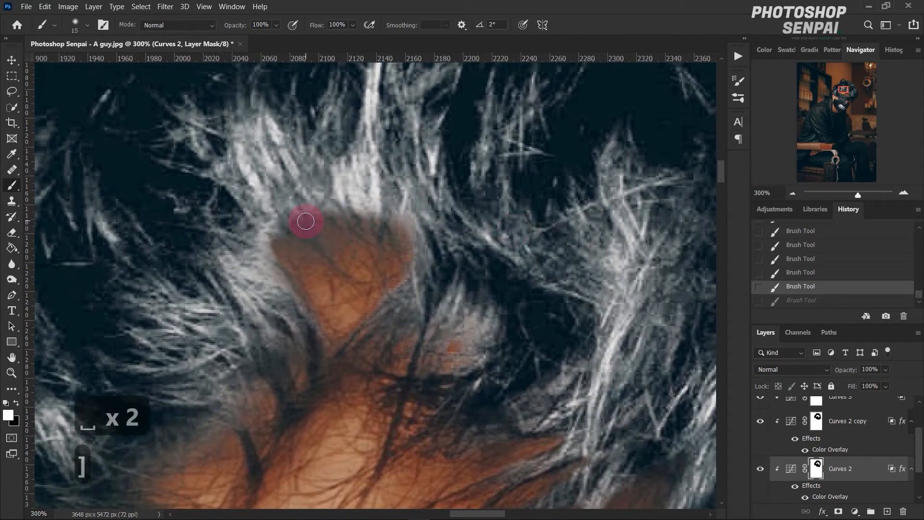
key(bracketleft)
key(bracketleft)
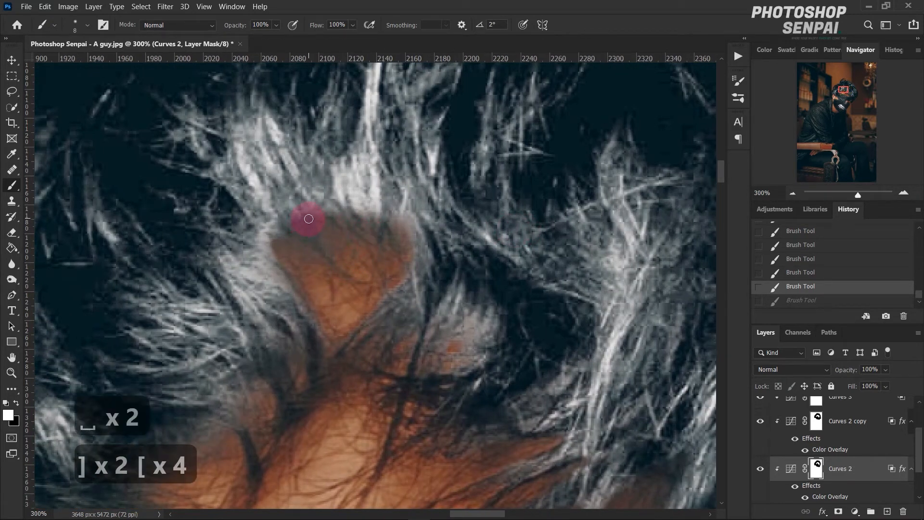
drag(319, 253, 332, 264)
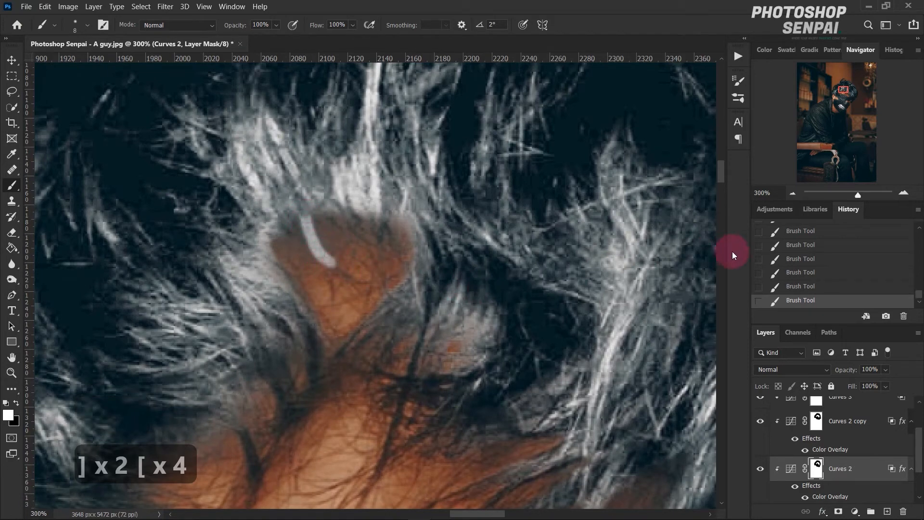
click(801, 289)
Try a fine 3 px white strand on the Curves 2 mask at 500% zoom, undo it, and return to 200% zoom.
click(903, 193)
click(904, 193)
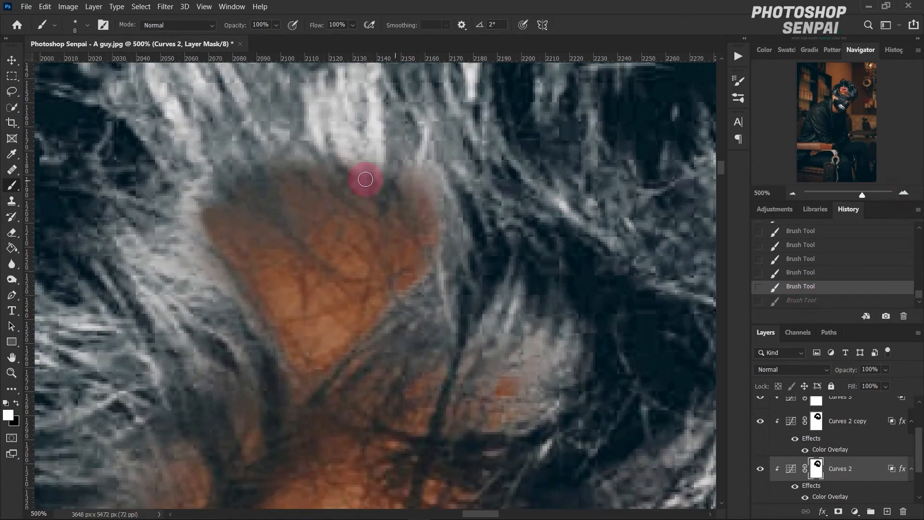
key(bracketleft)
key(bracketleft)
key(bracketleft)
key(bracketleft)
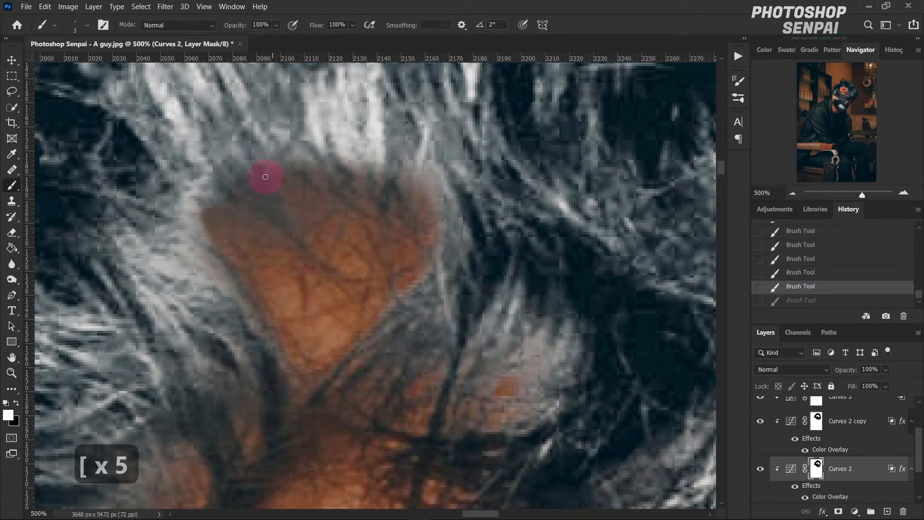
key(ctrl+shift+z)
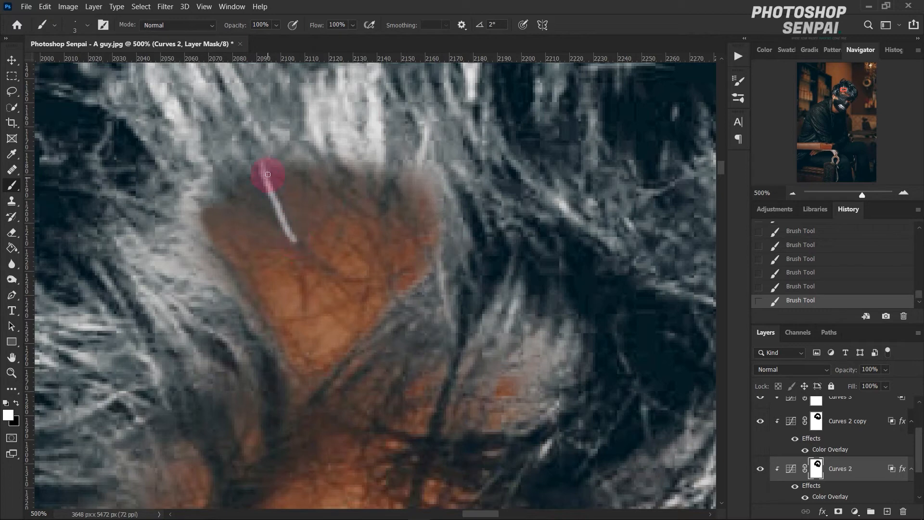
key(ctrl+z)
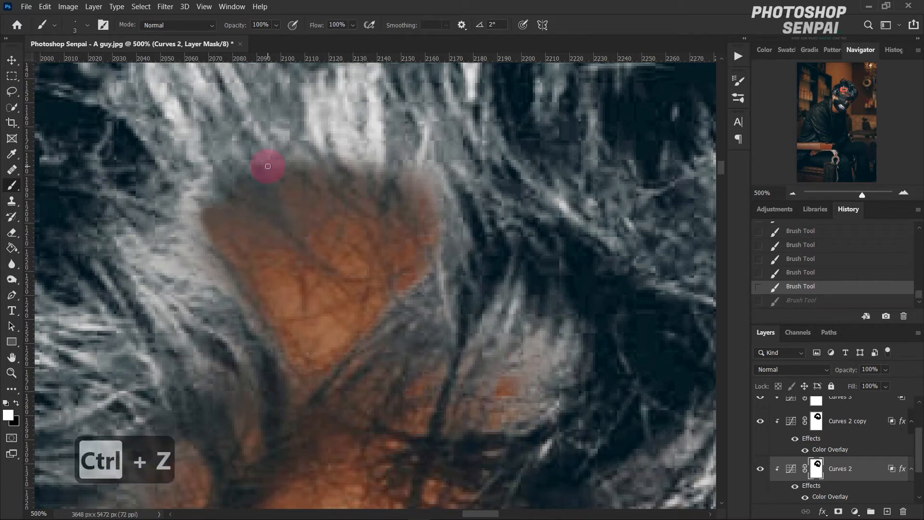
click(793, 193)
click(793, 193)
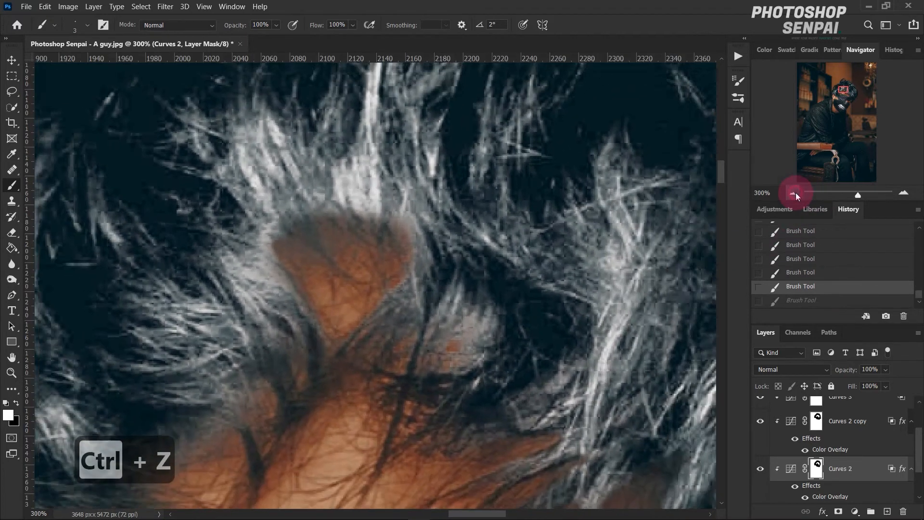
click(793, 193)
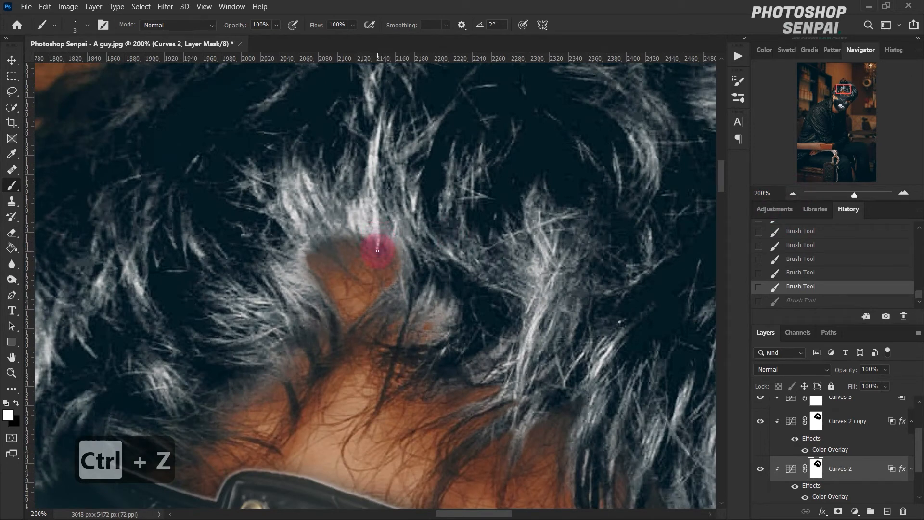
Try a short 3 px white strand at the top of the skin gap on the Curves 2 mask, then revert it.
drag(378, 251, 379, 238)
click(804, 287)
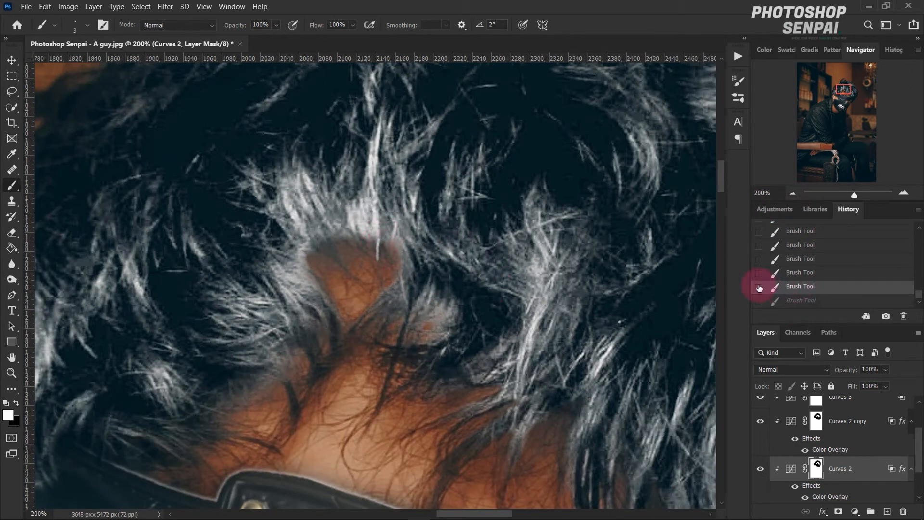
click(799, 274)
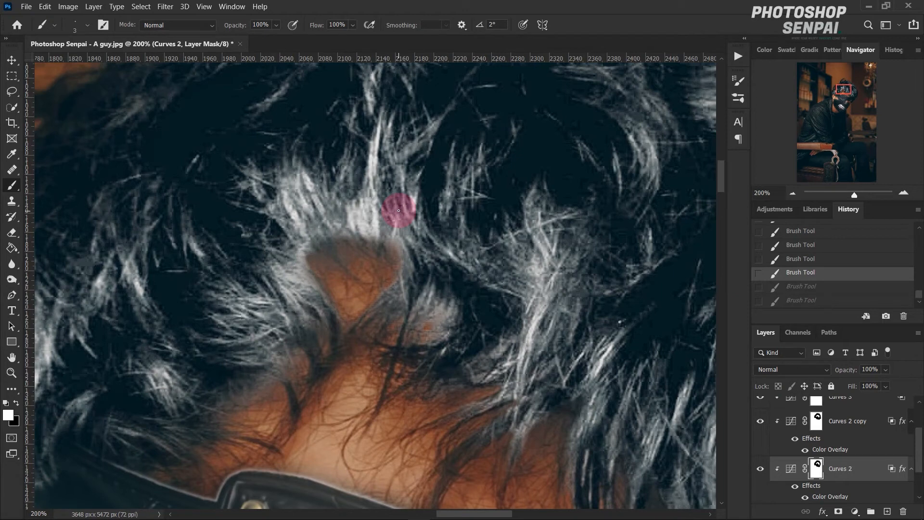
Try white strokes with a 20 px brush along the skin gap's upper edge on the Curves 2 mask, then revert to an earlier brush state.
key(bracketright)
key(bracketright)
key(bracketright)
key(bracketright)
key(bracketleft)
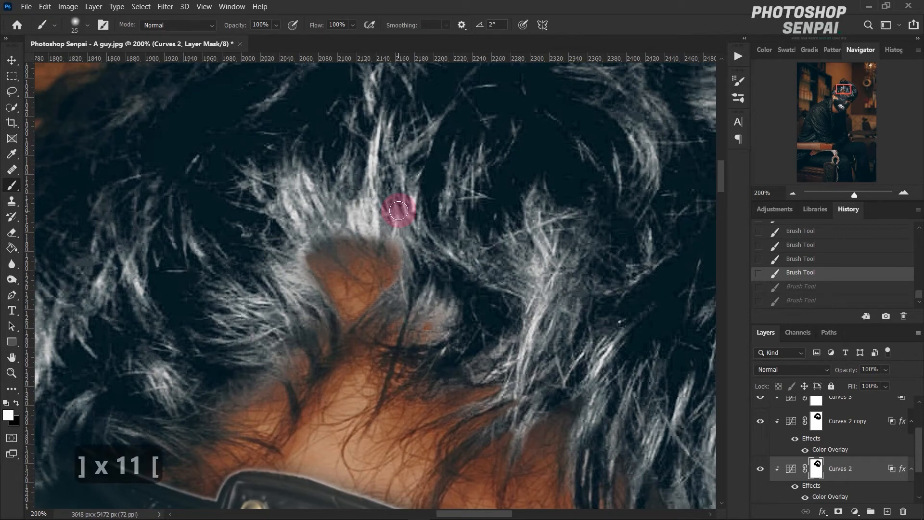
key(bracketleft)
mouse_move(392, 206)
mouse_down()
mouse_move(354, 210)
mouse_move(382, 232)
mouse_up()
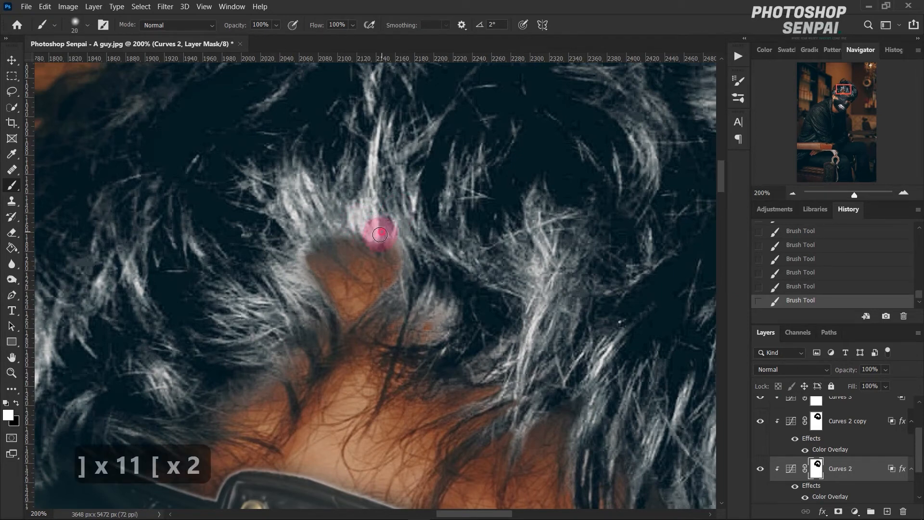
click(800, 286)
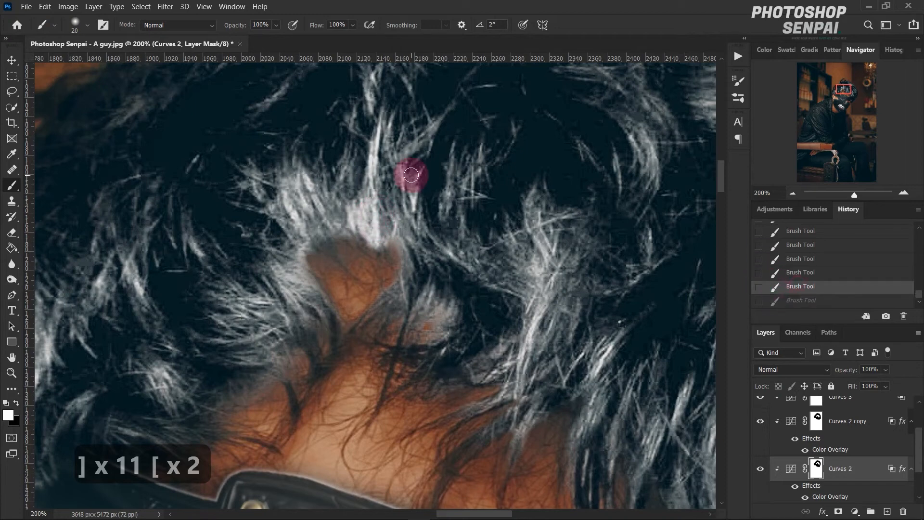
click(771, 258)
click(771, 245)
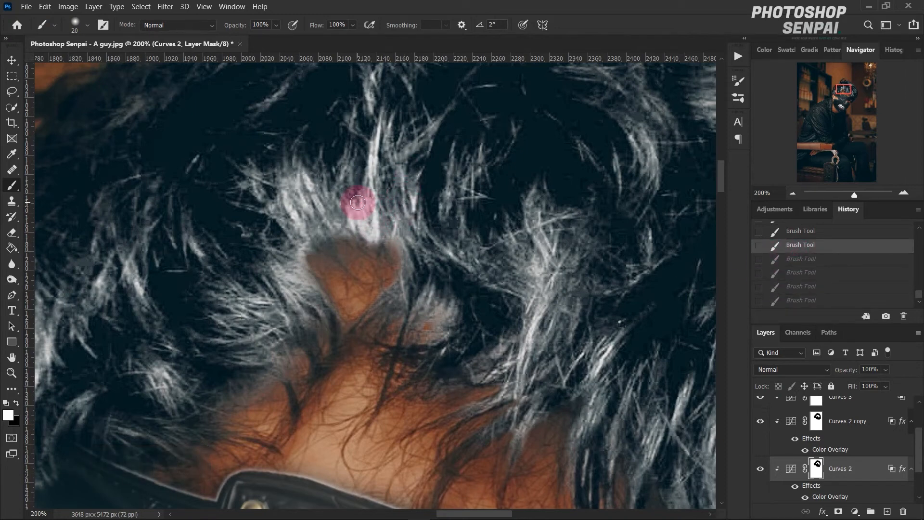
Paint white with a 40 px brush along the upper edge of the skin gap on the Curves 2 mask.
key(bracketright)
key(bracketright)
key(bracketright)
key(bracketright)
mouse_move(388, 221)
mouse_down()
mouse_move(377, 241)
mouse_move(411, 238)
mouse_move(421, 266)
mouse_move(414, 286)
mouse_up()
click(355, 224)
click(310, 239)
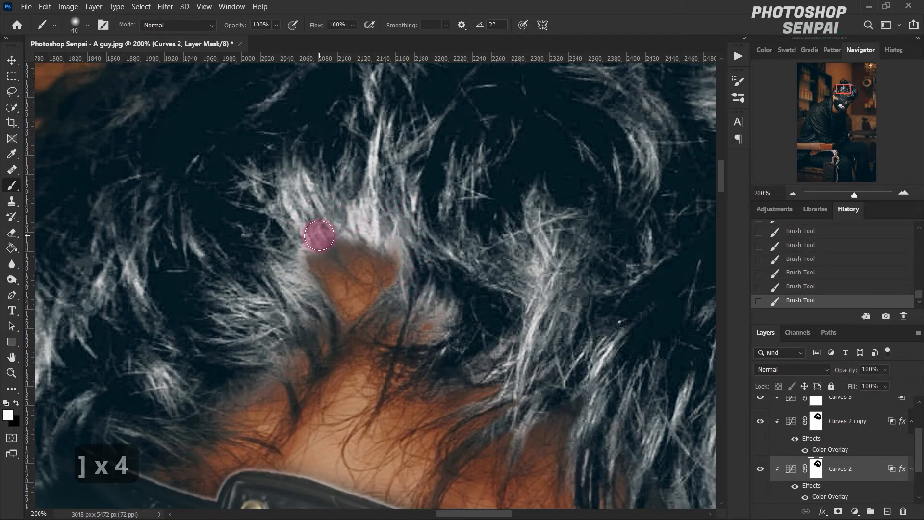
Extend the white painting on the Curves 2 mask over the hair roots left of and above the skin gap with the 40 px brush.
click(272, 236)
mouse_move(272, 235)
mouse_down()
mouse_move(306, 291)
mouse_move(295, 257)
mouse_move(318, 312)
mouse_move(298, 276)
mouse_up()
click(272, 206)
click(246, 219)
click(123, 108)
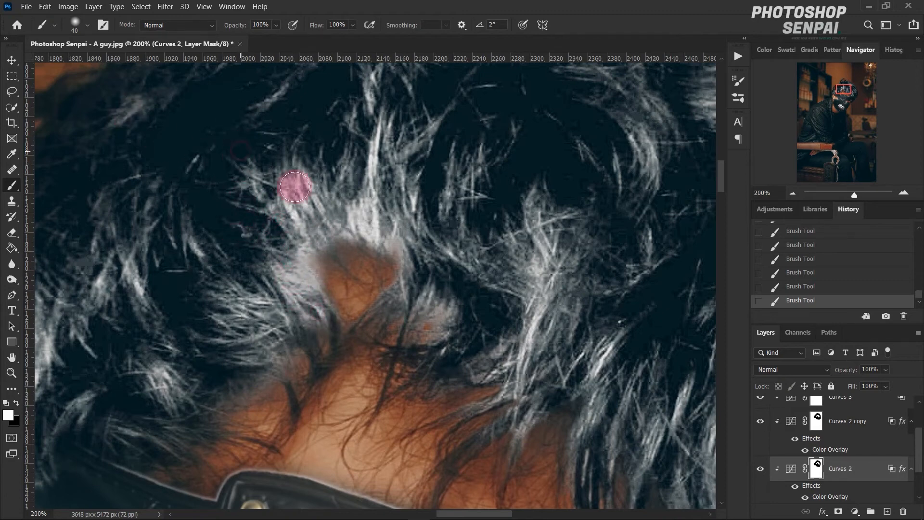
click(301, 246)
click(325, 242)
click(337, 177)
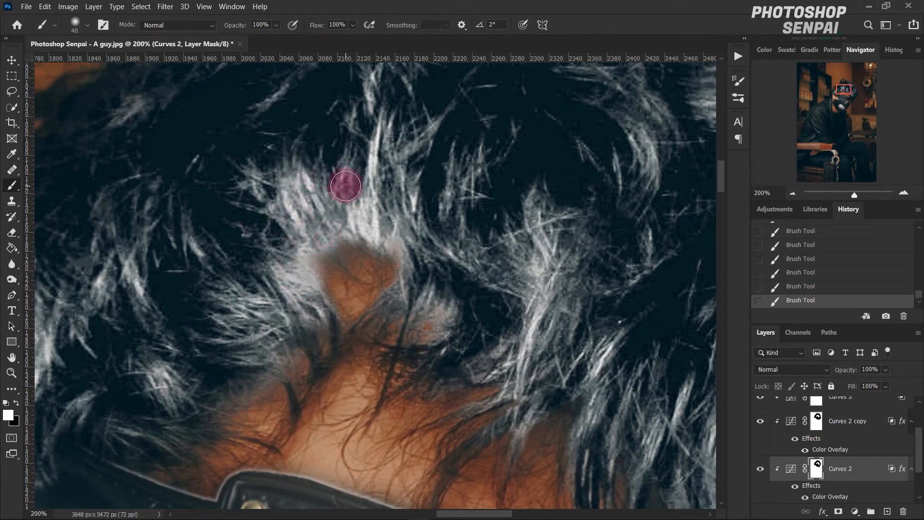
Soften the silver hair edge around the skin gap on the Curves 2 mask with a 70 px white brush.
click(301, 208)
key(bracketright)
key(bracketright)
key(bracketright)
key(bracketright)
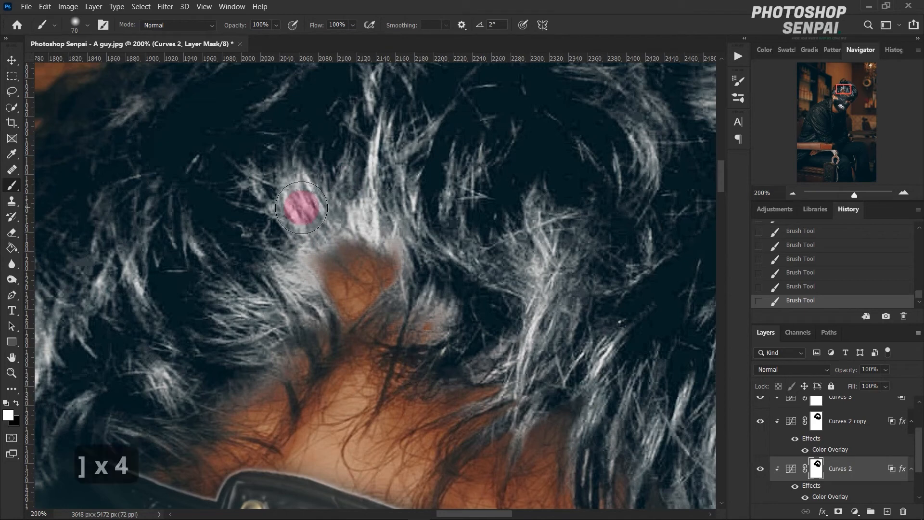
mouse_move(301, 208)
mouse_down()
mouse_move(292, 251)
mouse_move(352, 201)
mouse_move(394, 193)
mouse_move(434, 222)
mouse_move(421, 268)
mouse_move(322, 313)
mouse_move(285, 295)
mouse_move(300, 307)
mouse_move(336, 218)
mouse_move(343, 231)
mouse_move(415, 213)
mouse_move(432, 246)
mouse_move(429, 288)
mouse_up()
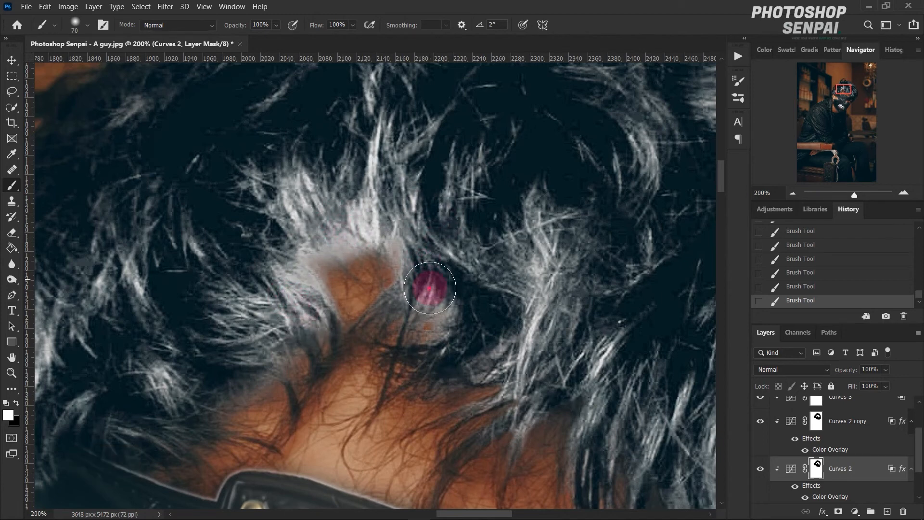
Examine the repainted hairline in the wider portrait at 33.33% zoom and again up close at 200%.
click(791, 195)
click(791, 195)
click(791, 195)
click(791, 195)
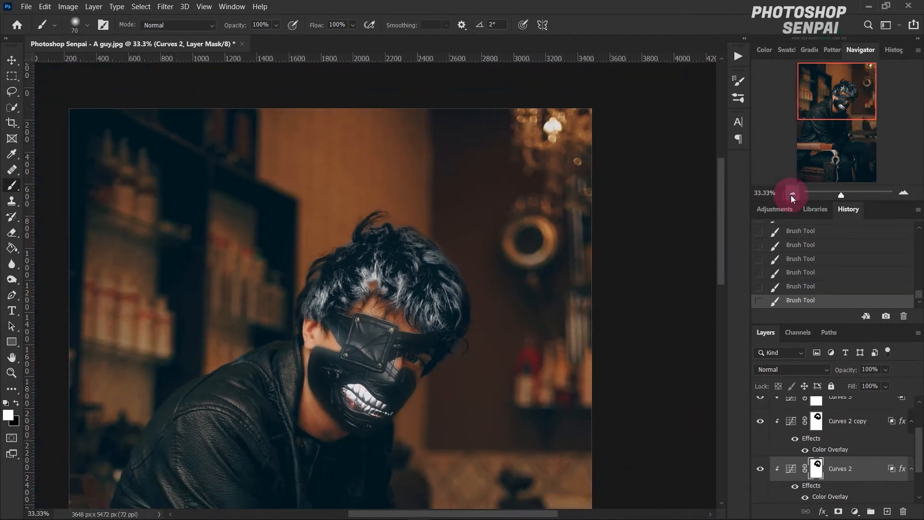
click(791, 195)
click(910, 194)
click(910, 194)
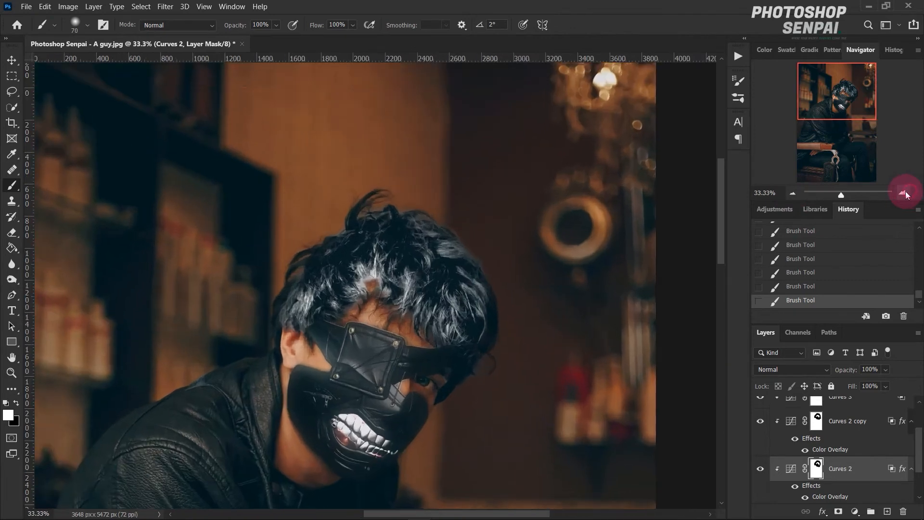
click(910, 194)
click(910, 194)
click(910, 194)
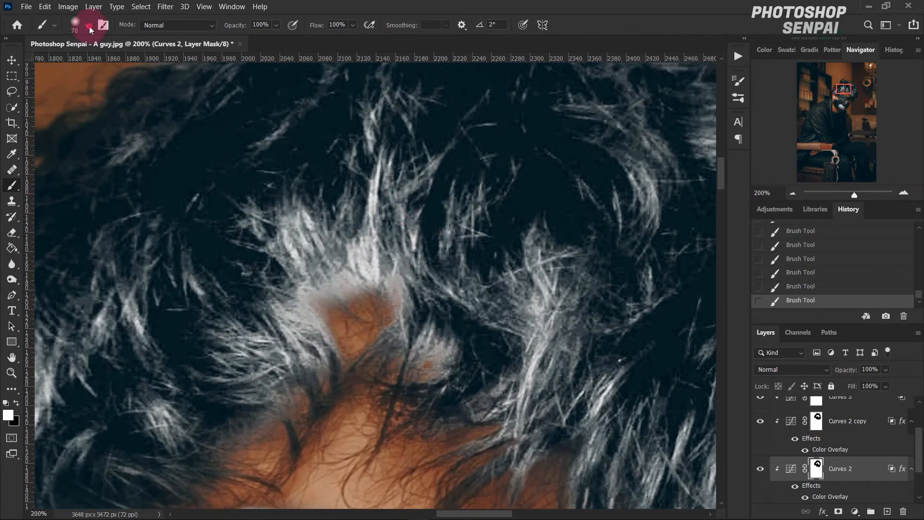
Load the Legacy Brushes set into the brush presets and expand its folder.
click(90, 30)
scroll(345, 243, down, 5)
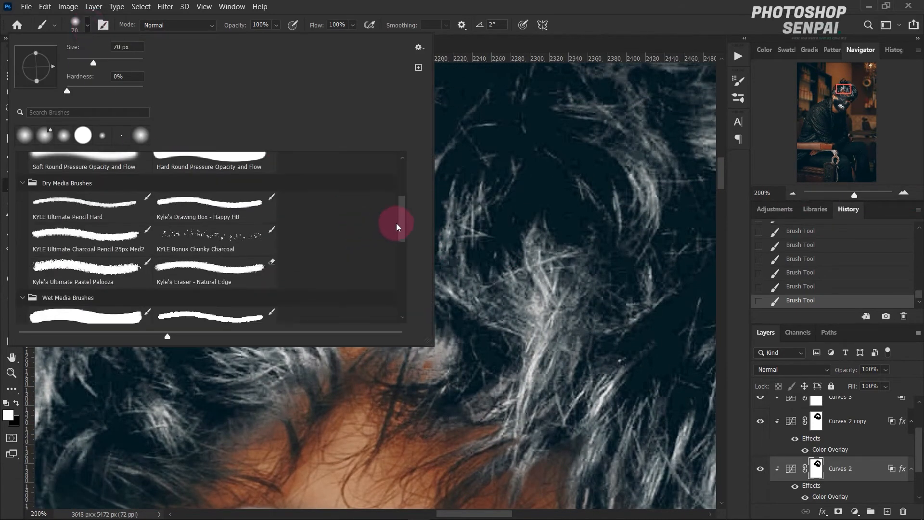
drag(397, 226, 406, 313)
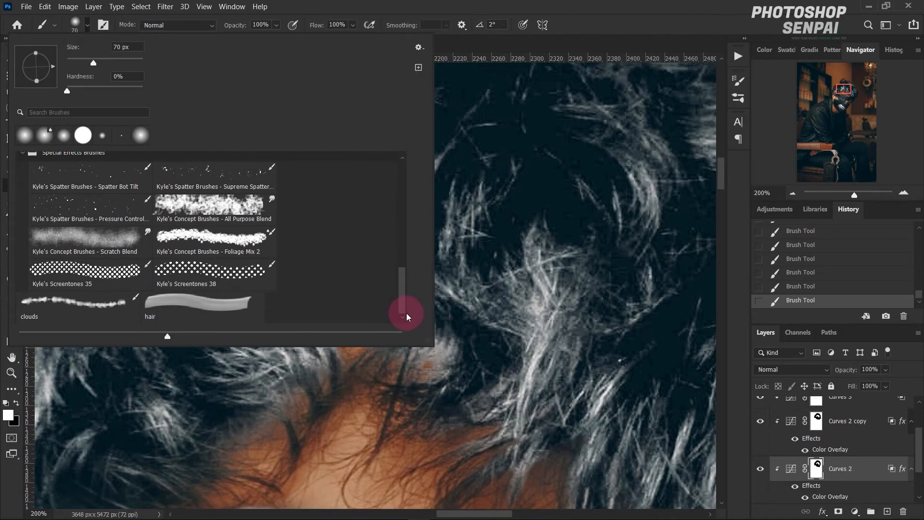
click(419, 48)
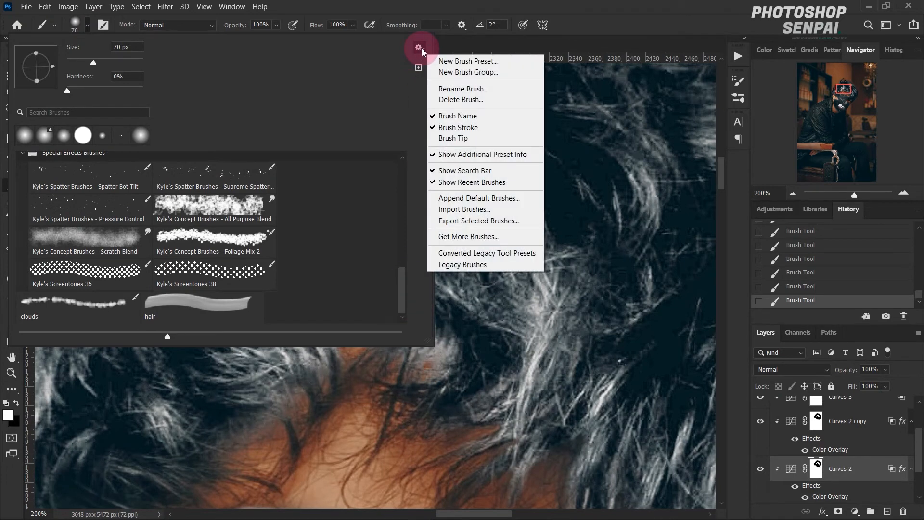
click(496, 264)
click(449, 209)
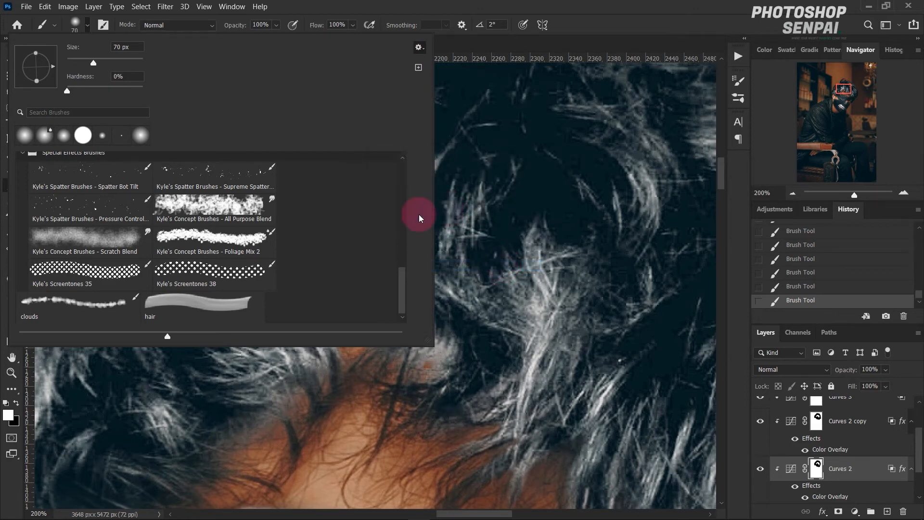
scroll(233, 236, down, 1)
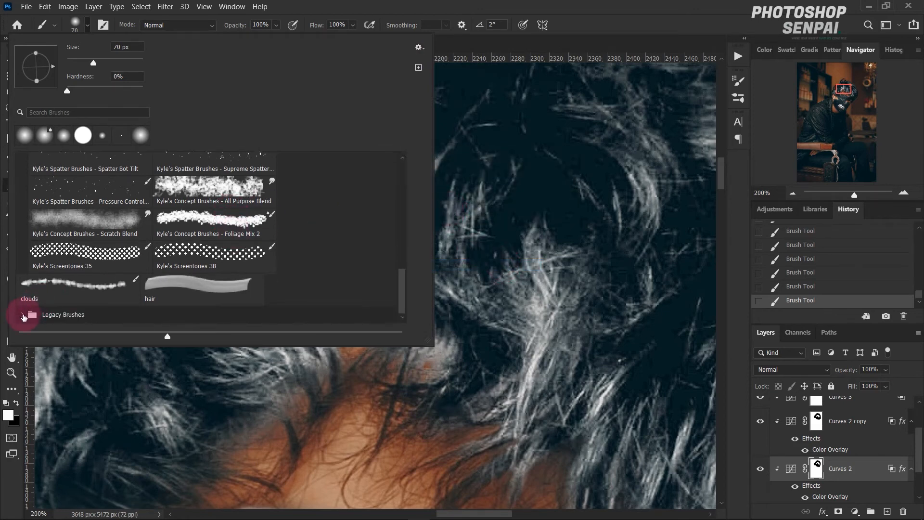
click(22, 316)
scroll(214, 230, down, 2)
Browse the Assorted Brushes group inside the Legacy Brushes presets.
mouse_move(384, 4)
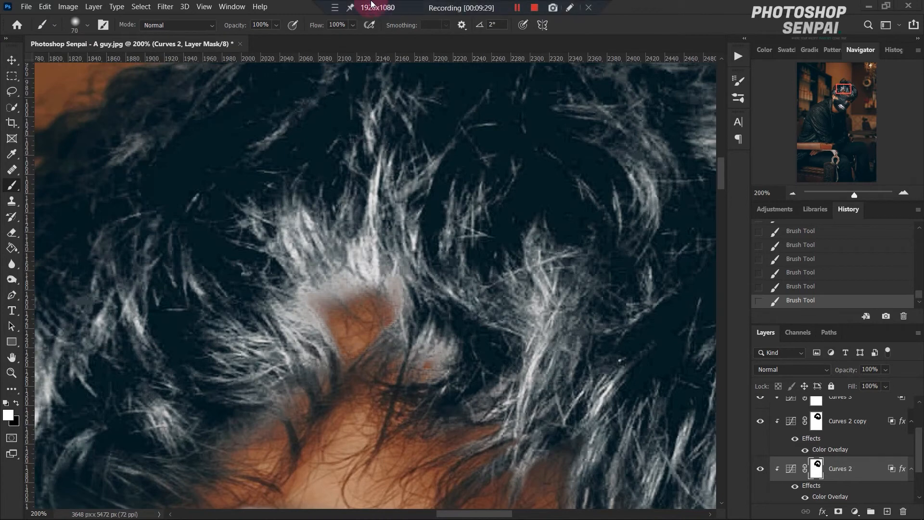
click(62, 26)
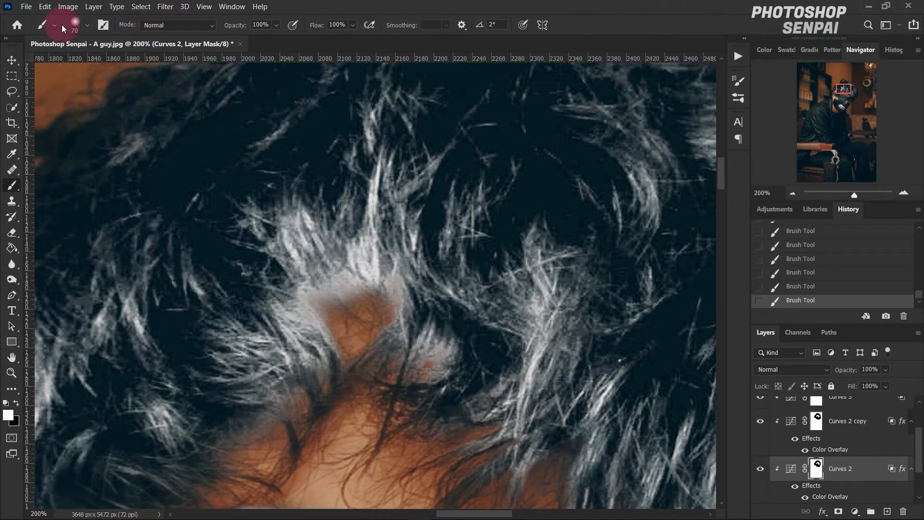
click(87, 25)
scroll(207, 268, down, 3)
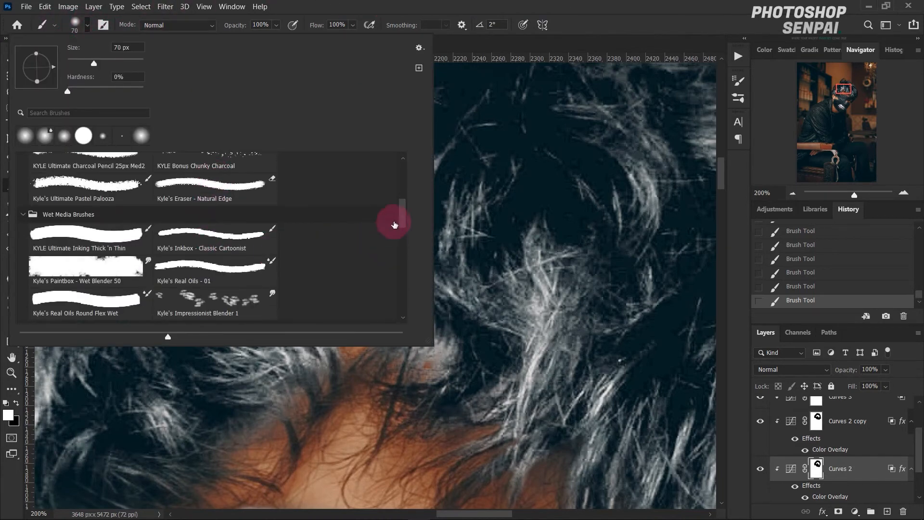
mouse_move(402, 217)
mouse_down()
mouse_move(404, 206)
mouse_move(407, 301)
mouse_up()
scroll(93, 212, up, 3)
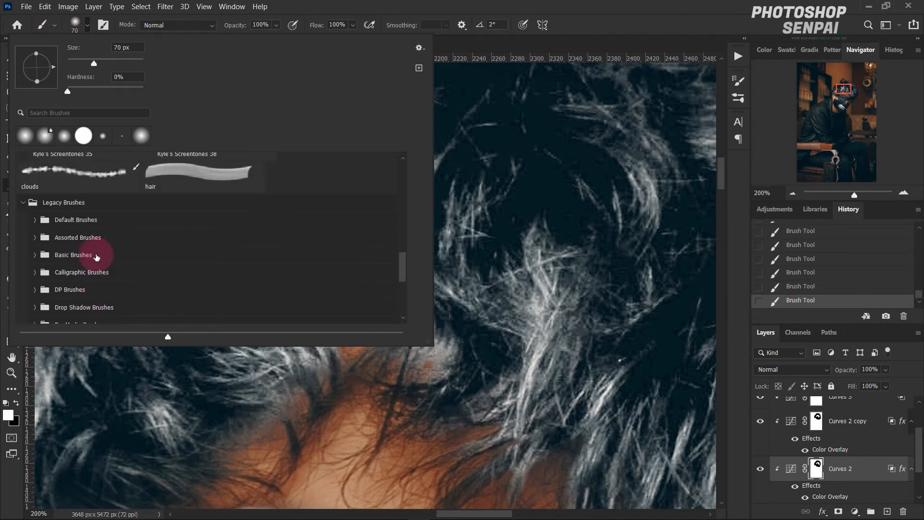
click(36, 237)
scroll(37, 238, down, 5)
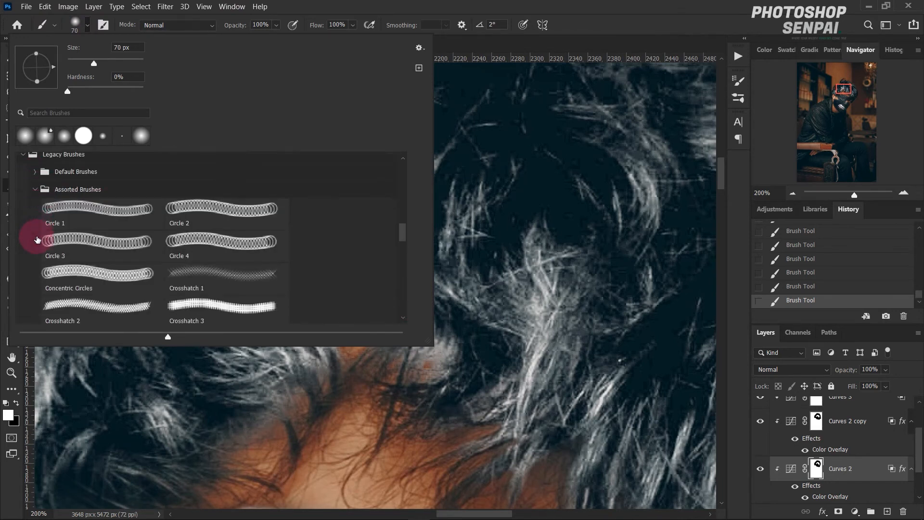
scroll(31, 251, down, 10)
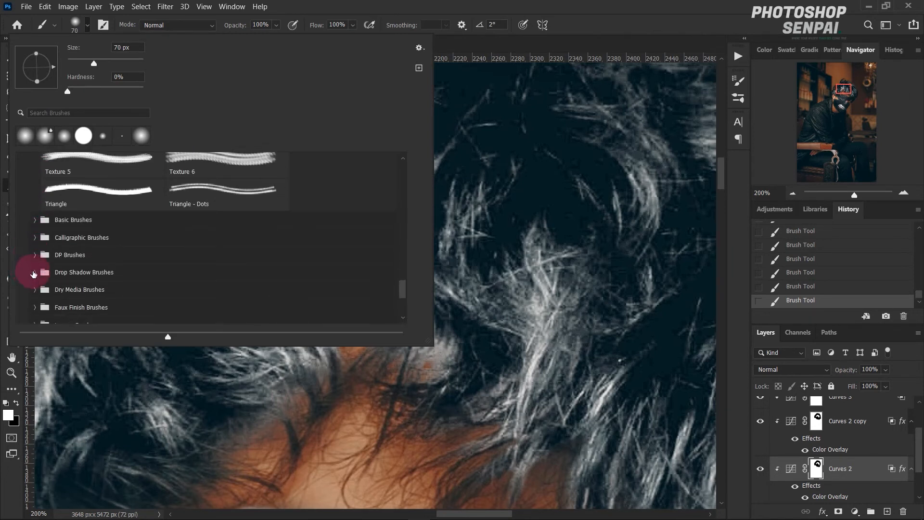
Browse the Legacy, Natural, Special Effect and Faux Finish brush groups for a hair-like tip, then close the brush presets.
click(33, 306)
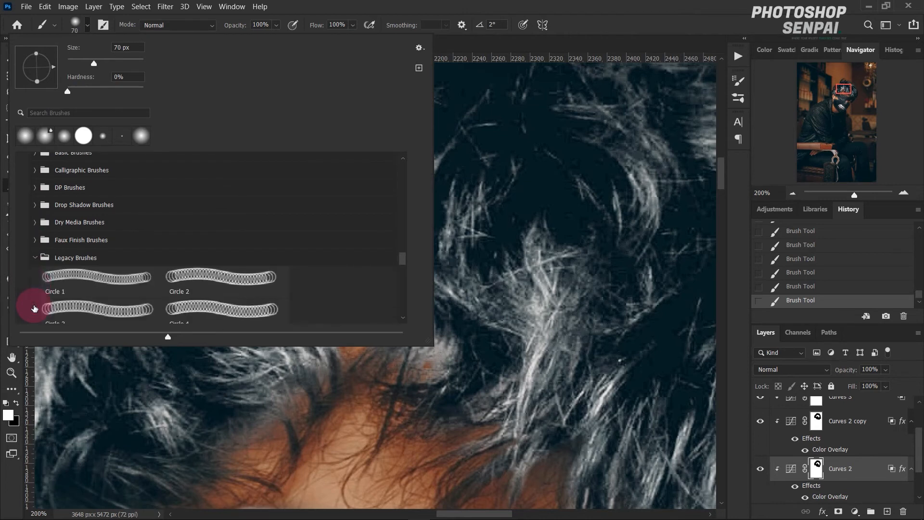
scroll(34, 307, down, 2)
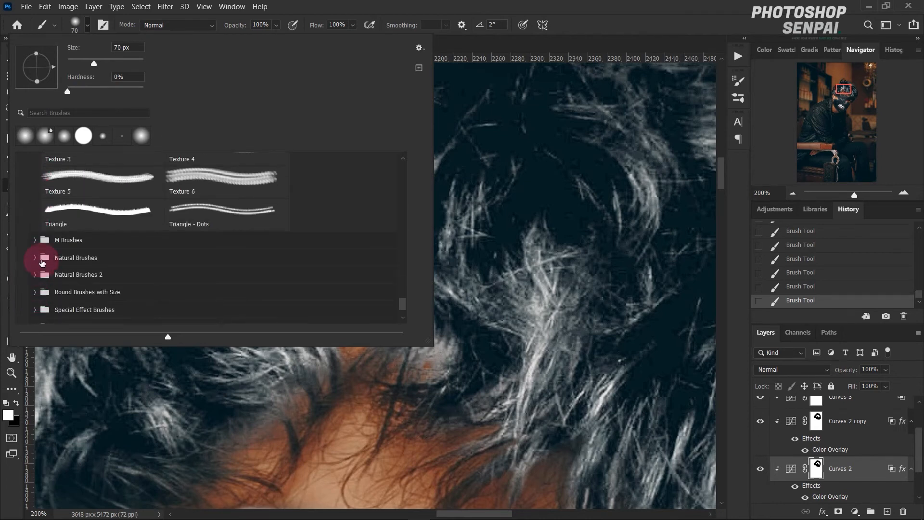
click(34, 258)
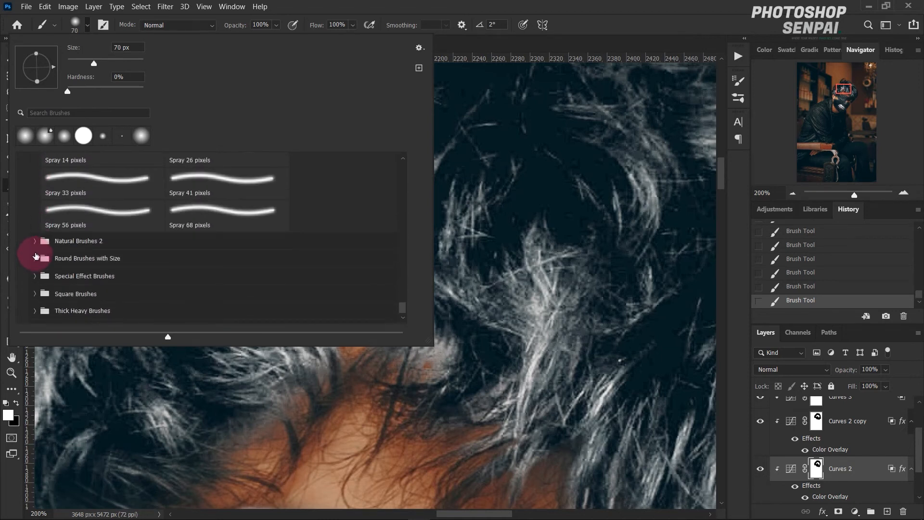
click(35, 276)
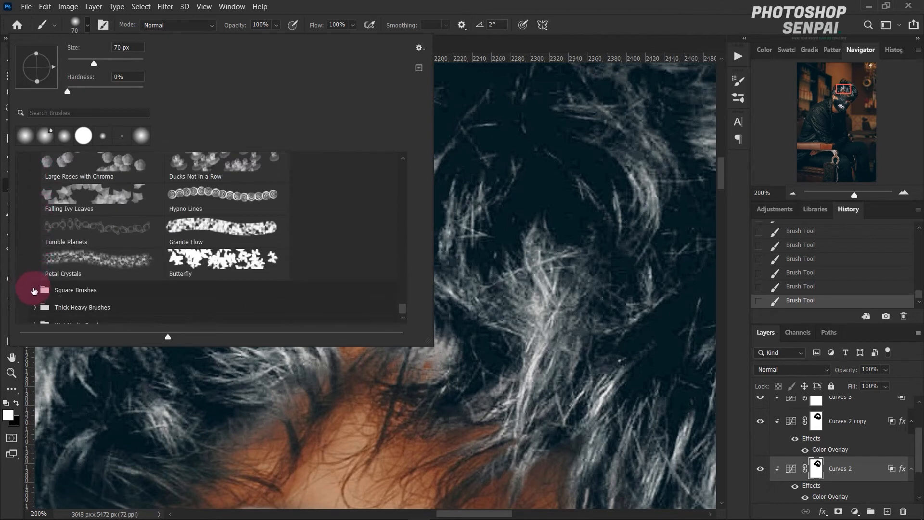
click(34, 291)
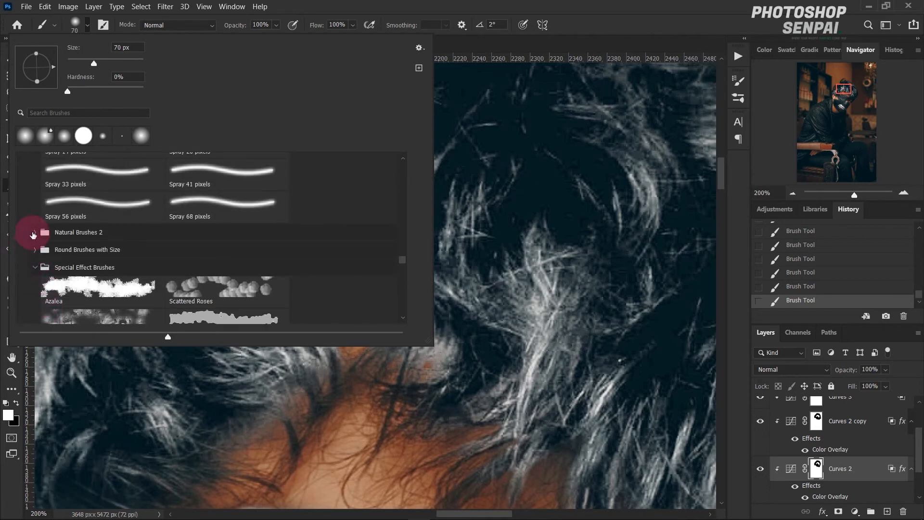
scroll(279, 285, down, 2)
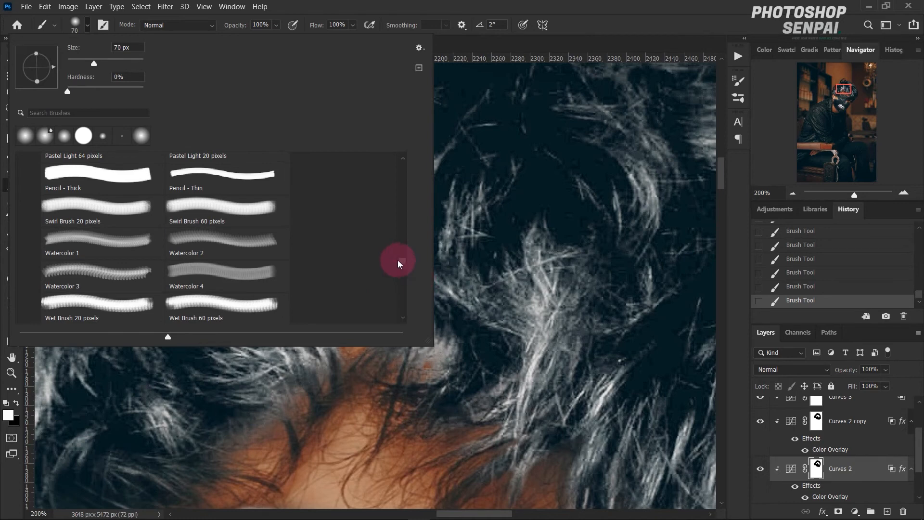
drag(402, 262, 406, 275)
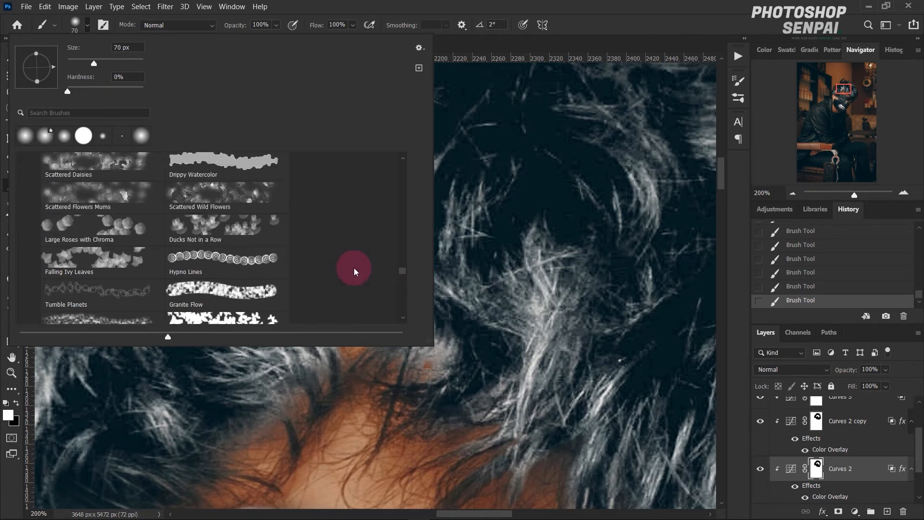
scroll(354, 271, up, 2)
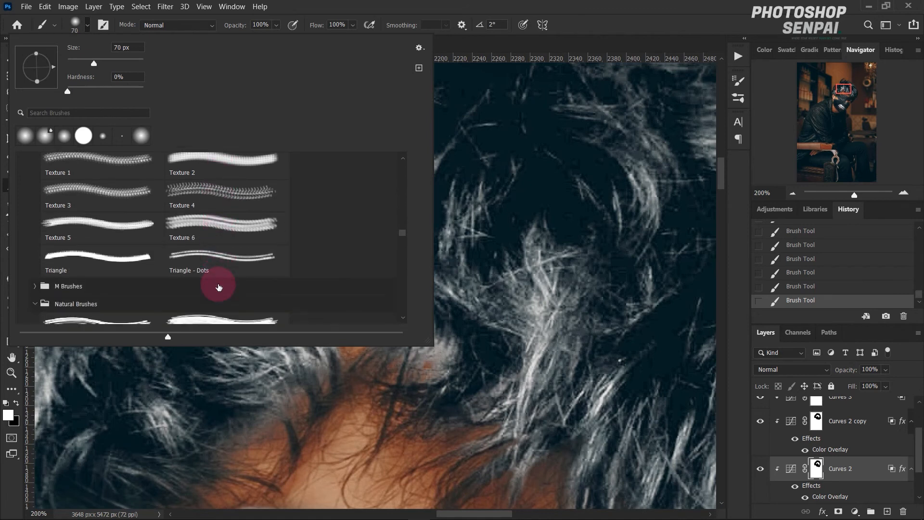
scroll(219, 287, up, 8)
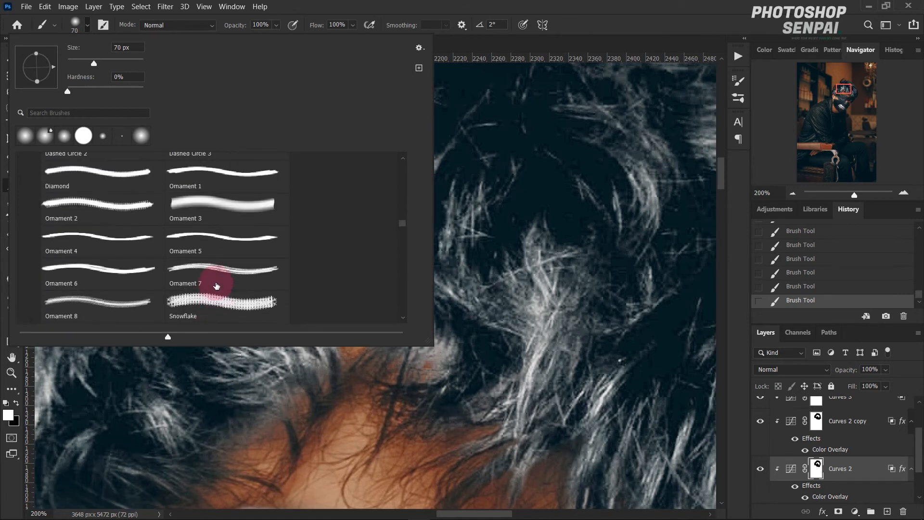
scroll(216, 287, up, 5)
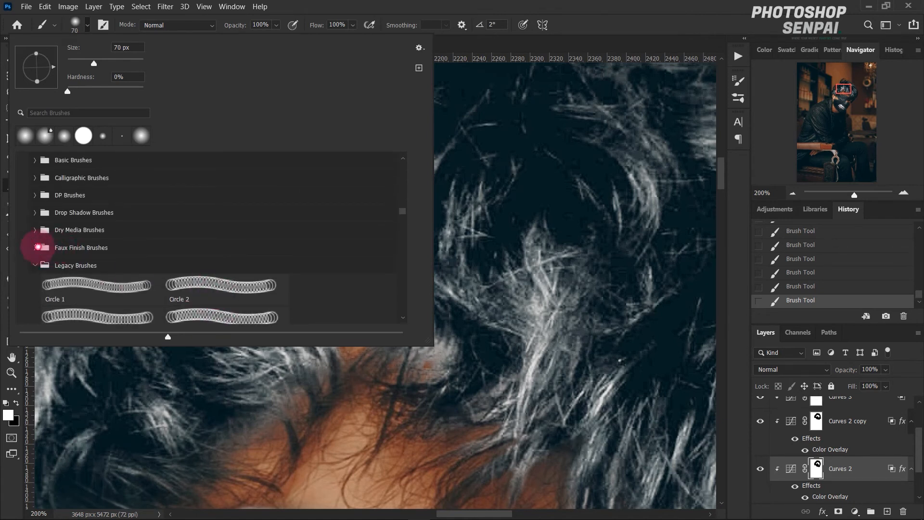
click(36, 248)
scroll(44, 249, down, 10)
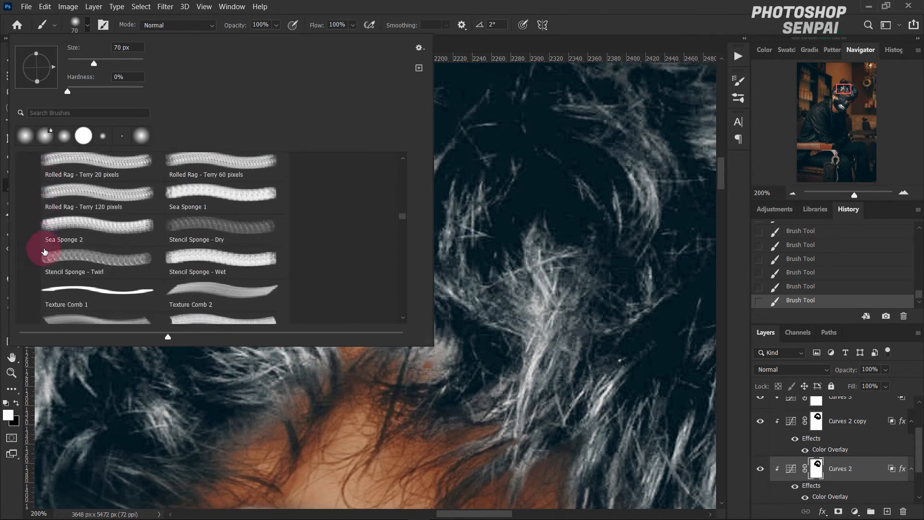
scroll(45, 253, down, 2)
click(592, 6)
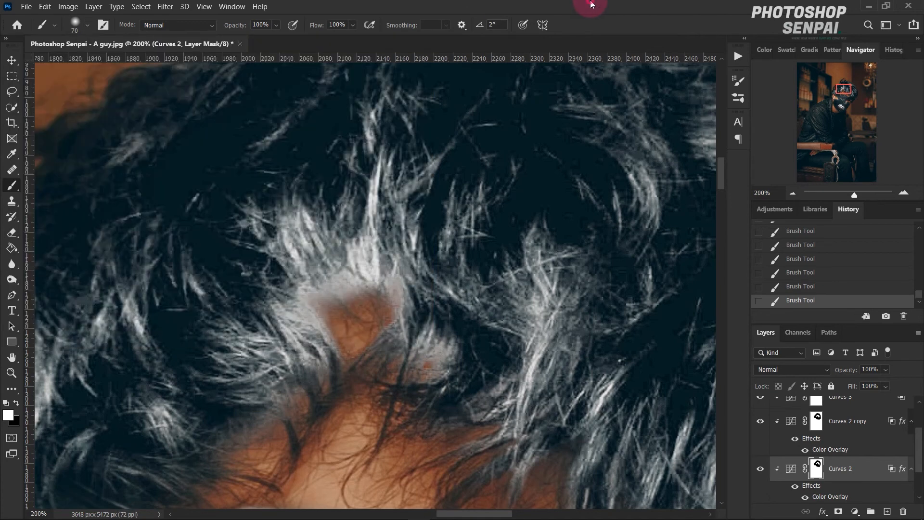
Examine the hairline in the wider portrait at 33.33% zoom and again up close at 200%.
scroll(586, 313, down, 1)
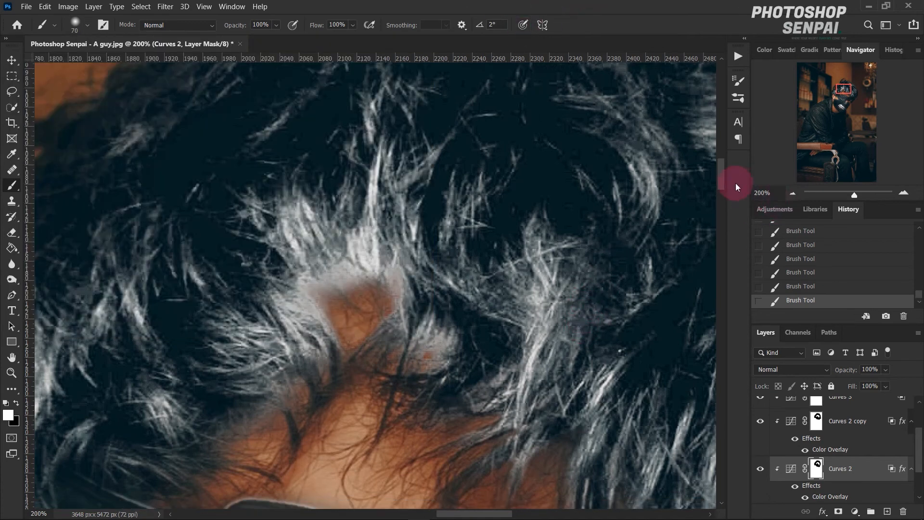
click(793, 194)
click(793, 193)
click(793, 194)
click(793, 193)
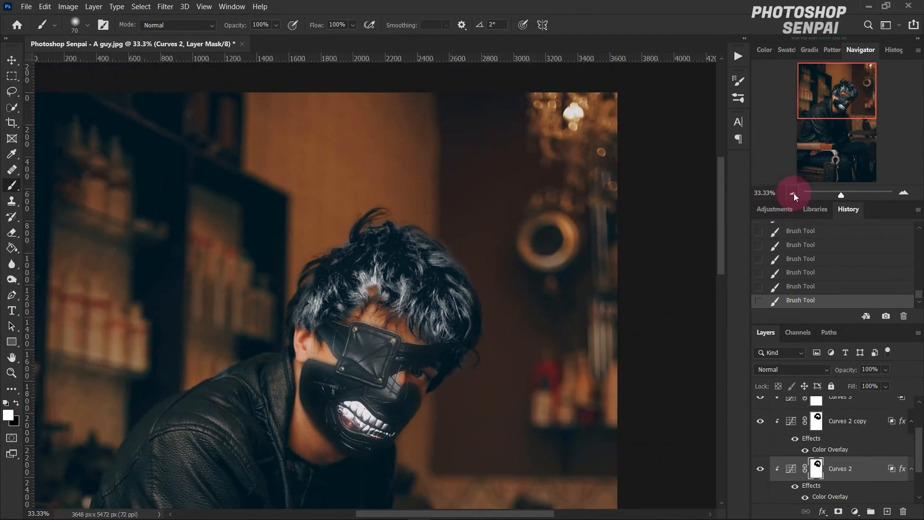
click(904, 193)
click(904, 193)
click(904, 194)
click(904, 193)
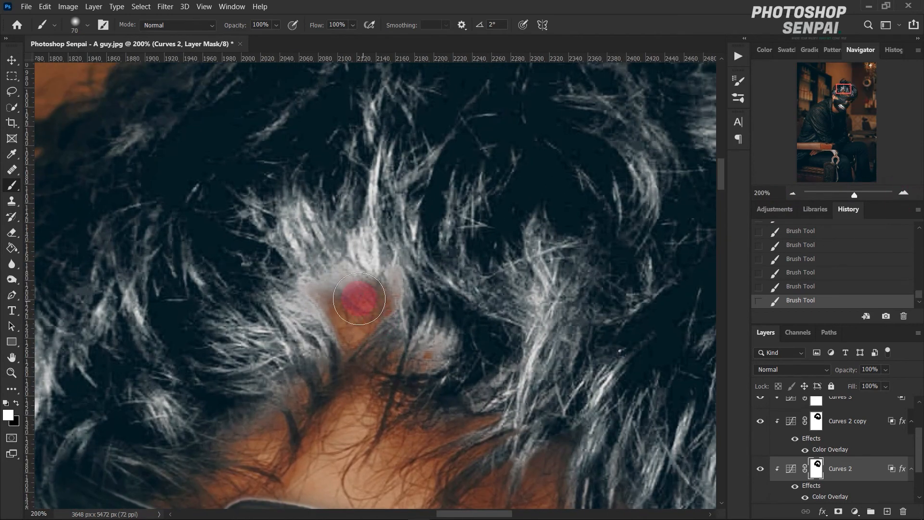
Paint short 5 px black strands along the skin gap's upper edge on the Curves 2 mask and soften them with a 70 px Blur tool.
click(903, 193)
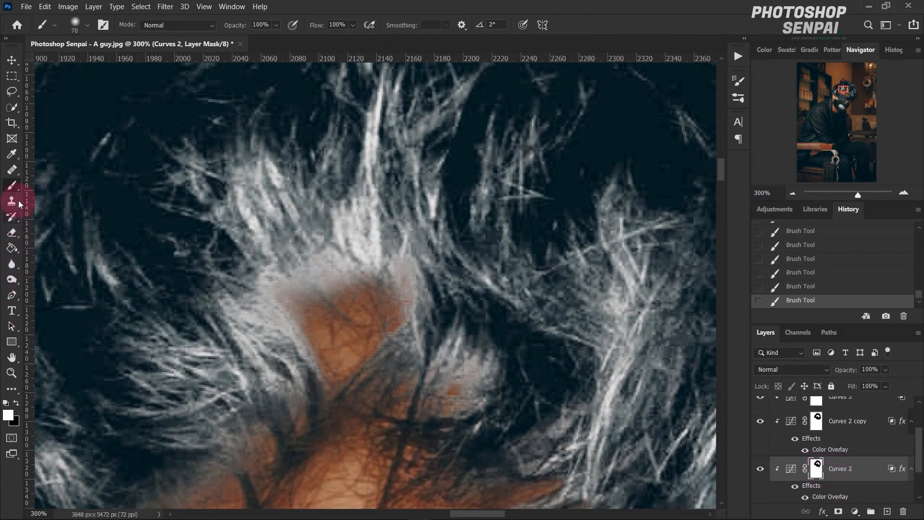
click(17, 404)
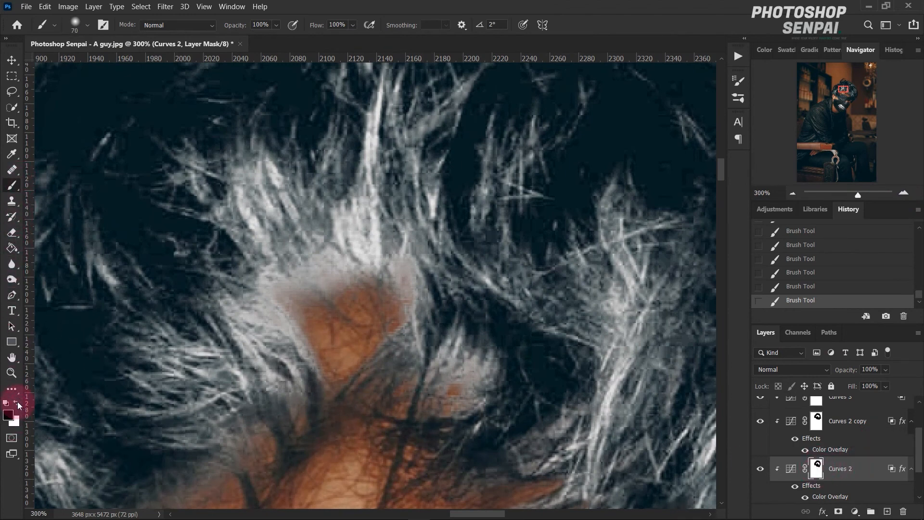
key(bracketleft)
key(bracketleft)
key(bracketleft)
key(bracketleft)
key(bracketleft)
key(bracketleft)
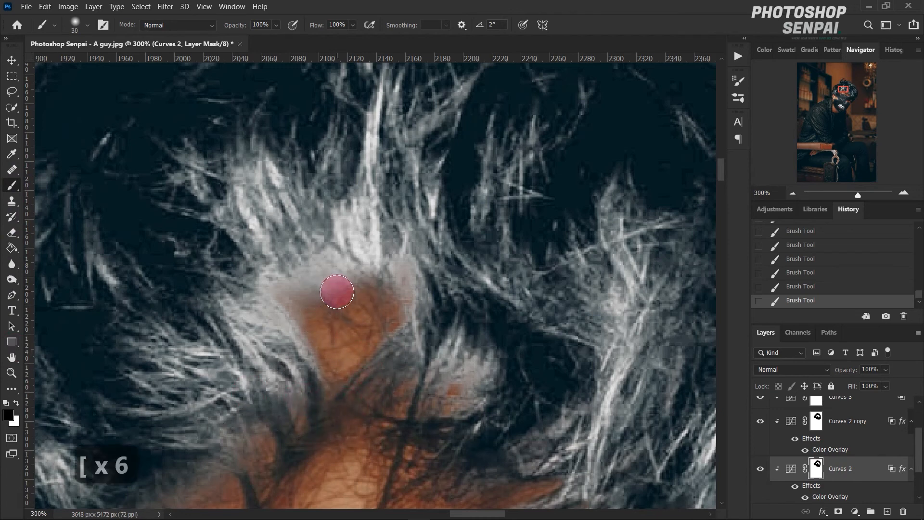
key(bracketleft)
key(bracketleft)
key(bracketleft)
key(bracketleft)
key(bracketleft)
key(bracketleft)
key(bracketleft)
key(bracketleft)
key(bracketleft)
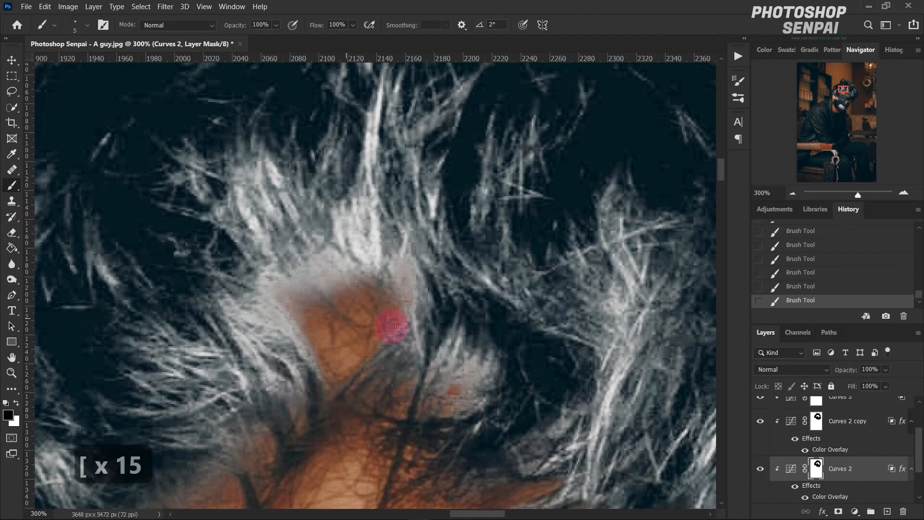
mouse_move(318, 277)
mouse_down()
mouse_move(355, 302)
mouse_move(322, 278)
mouse_move(360, 316)
mouse_move(340, 288)
mouse_up()
mouse_move(349, 277)
mouse_down()
mouse_move(366, 312)
mouse_move(386, 289)
mouse_up()
mouse_move(300, 300)
mouse_down()
mouse_move(312, 308)
mouse_move(309, 293)
mouse_move(297, 302)
mouse_up()
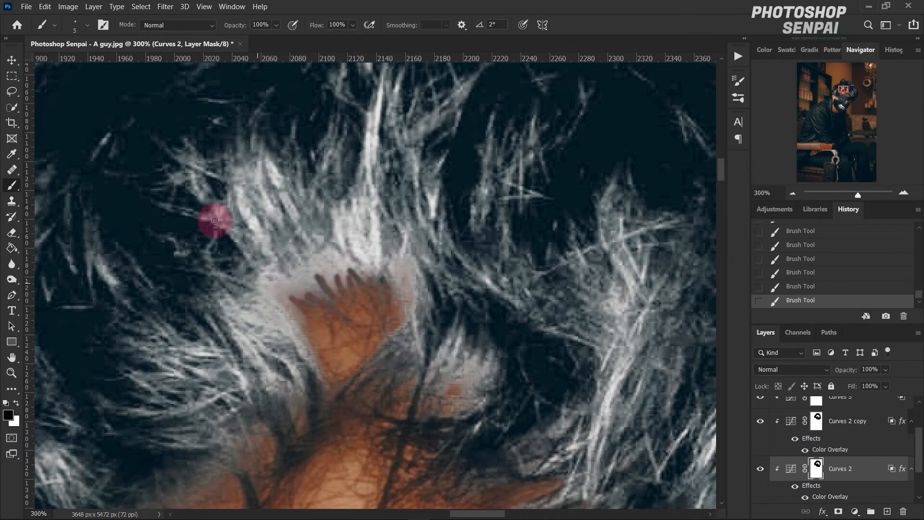
click(11, 264)
mouse_move(341, 297)
mouse_down()
mouse_move(315, 268)
mouse_move(294, 277)
mouse_move(305, 310)
mouse_move(336, 323)
mouse_move(356, 286)
mouse_up()
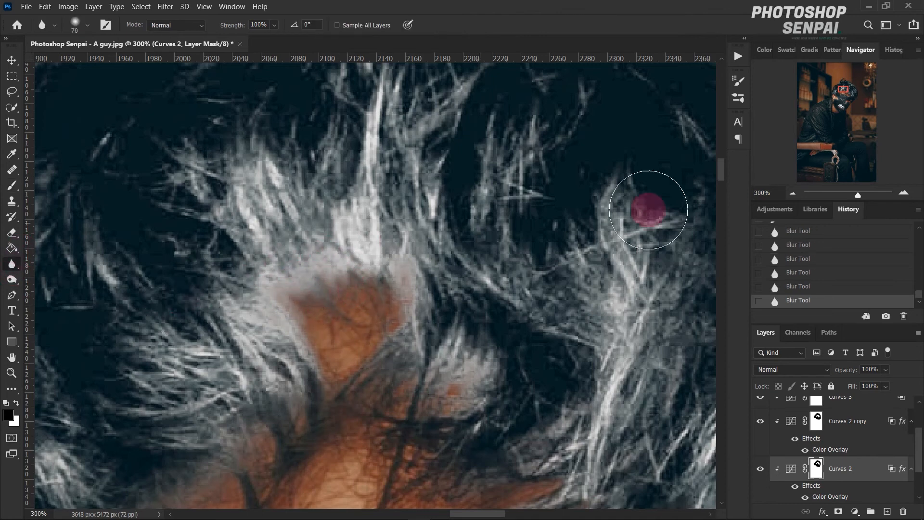
Examine the softened skin gap in the full portrait at 16.67% zoom and at closer zoom levels up to 200%.
click(793, 194)
click(793, 194)
click(793, 194)
click(793, 193)
click(793, 194)
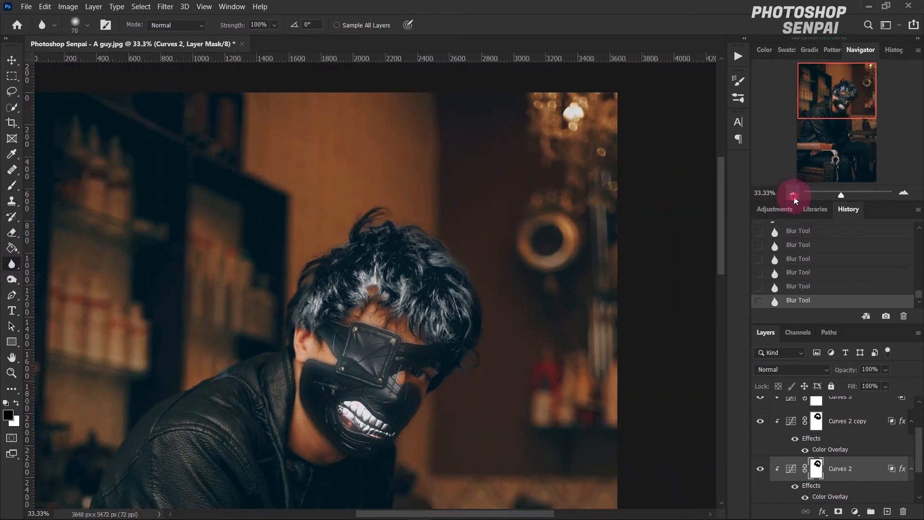
click(793, 194)
click(793, 193)
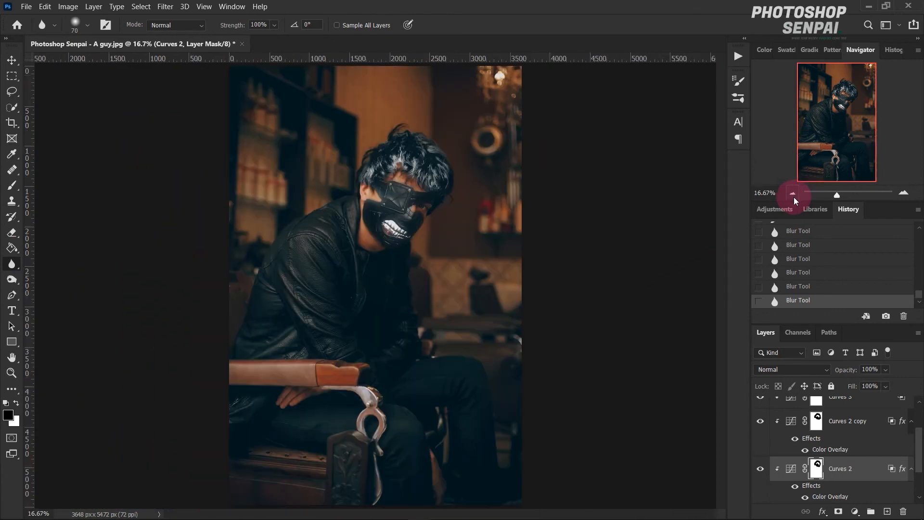
click(904, 193)
click(904, 193)
click(904, 193)
click(904, 193)
scroll(627, 264, up, 7)
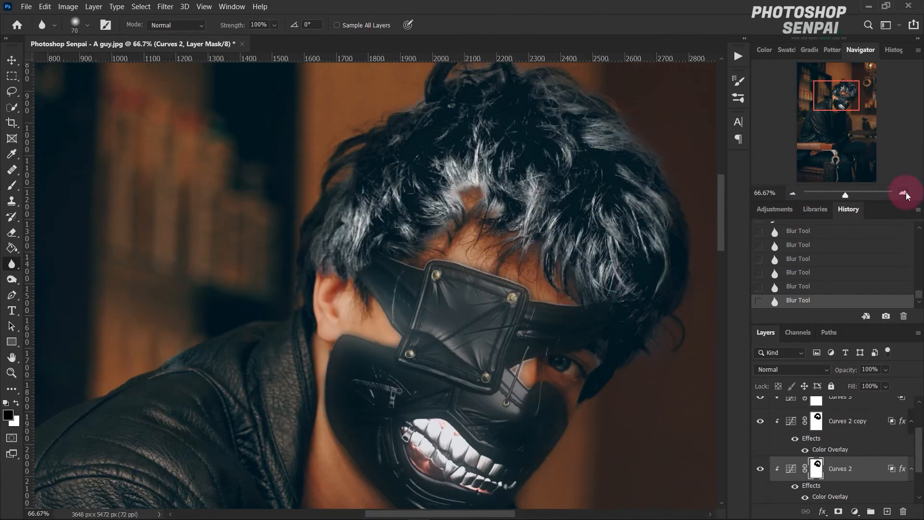
click(904, 193)
click(904, 193)
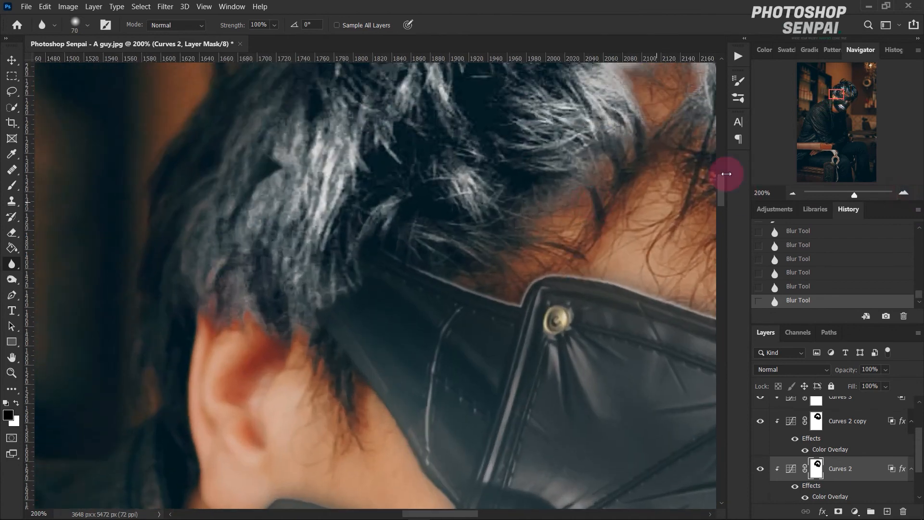
Paint thin silver strands down into the skin gap on the Curves 2 mask with a 5 px white brush.
drag(836, 95, 844, 93)
click(16, 404)
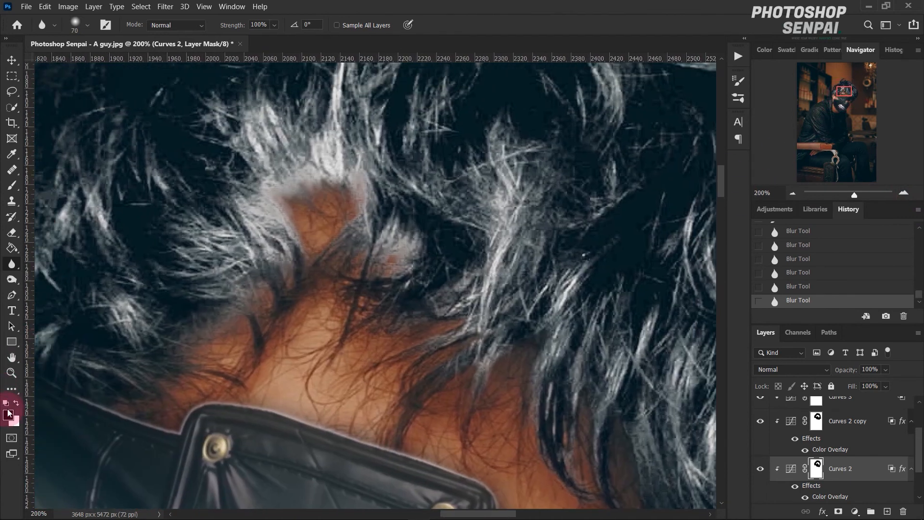
click(12, 185)
click(291, 209)
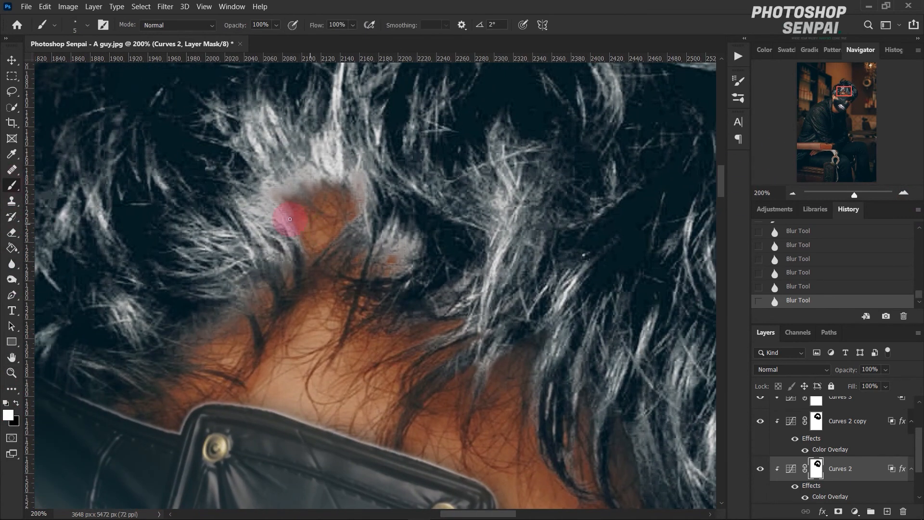
mouse_move(291, 209)
mouse_down()
mouse_move(290, 184)
mouse_move(319, 178)
mouse_move(287, 235)
mouse_up()
mouse_move(331, 184)
mouse_down()
mouse_move(347, 205)
mouse_move(328, 215)
mouse_up()
mouse_move(300, 187)
mouse_down()
mouse_move(343, 221)
mouse_move(330, 226)
mouse_up()
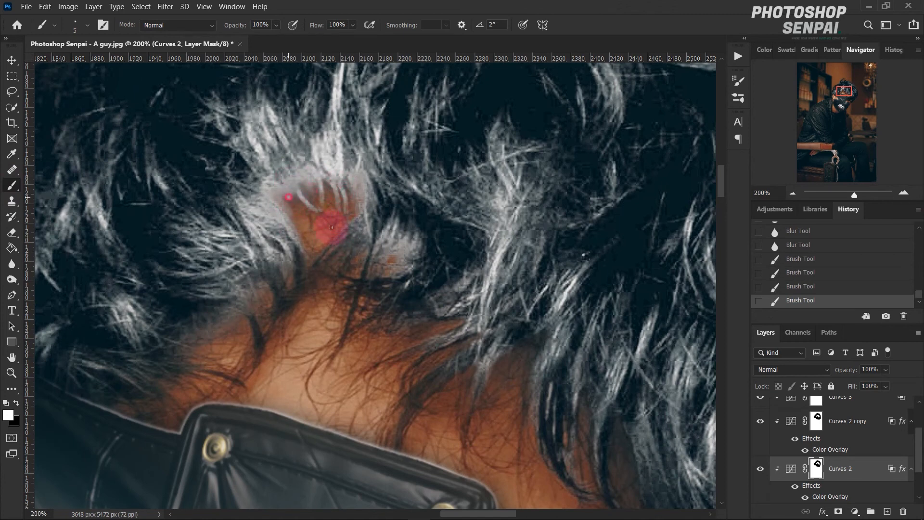
mouse_move(307, 190)
mouse_down()
mouse_move(316, 238)
mouse_move(313, 215)
mouse_move(316, 227)
mouse_move(342, 209)
mouse_up()
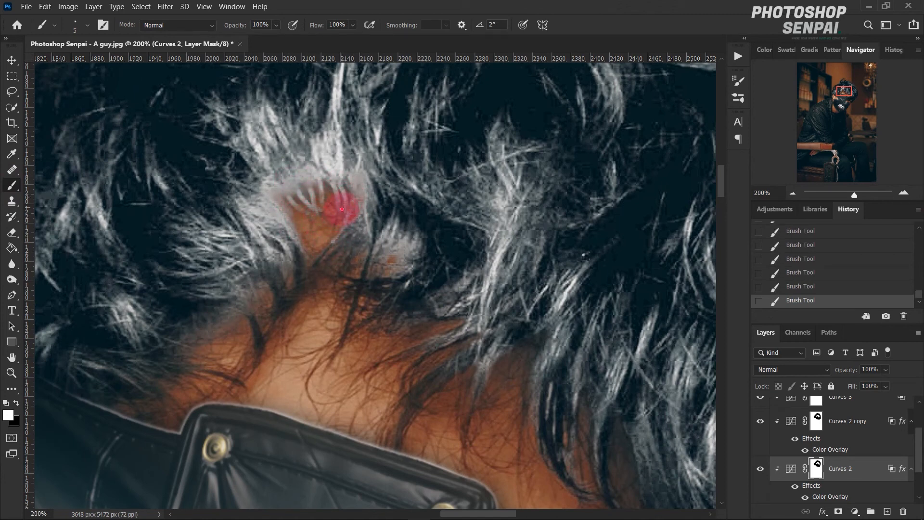
mouse_move(331, 176)
mouse_down()
mouse_move(309, 225)
mouse_move(282, 212)
mouse_move(337, 242)
mouse_move(296, 228)
mouse_move(328, 254)
mouse_up()
Blend the white strands around the skin gap on the Curves 2 mask using the Blur tool reduced to 35 px.
click(12, 265)
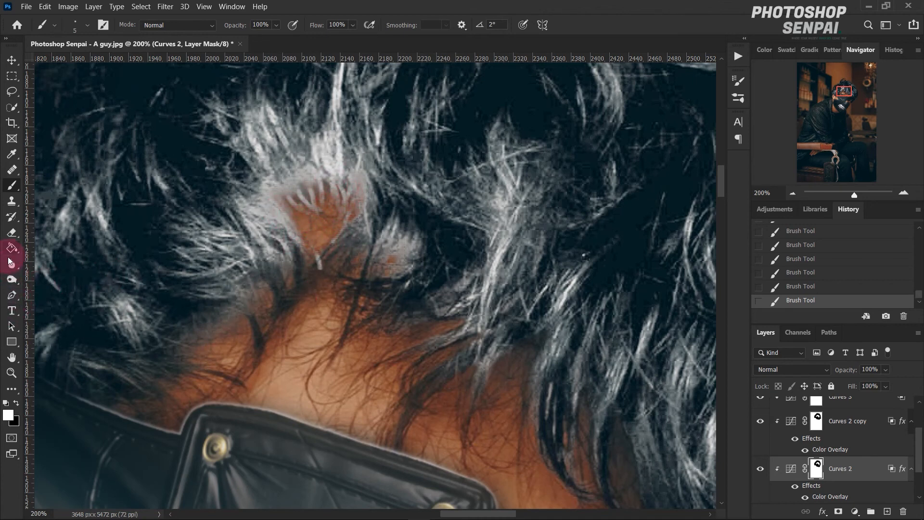
drag(330, 241, 320, 254)
key(bracketleft)
key(bracketleft)
key(bracketleft)
key(bracketleft)
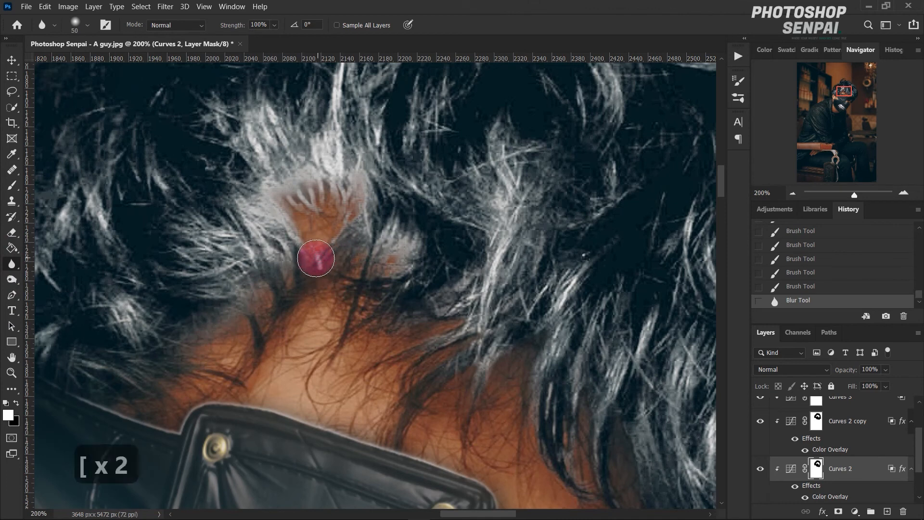
key(bracketleft)
key(bracketleft)
mouse_move(305, 200)
mouse_down()
mouse_move(341, 211)
mouse_move(343, 201)
mouse_move(301, 225)
mouse_move(318, 234)
mouse_up()
mouse_move(282, 188)
mouse_down()
mouse_move(331, 181)
mouse_move(324, 193)
mouse_move(264, 192)
mouse_up()
mouse_move(265, 193)
mouse_down()
mouse_move(341, 193)
mouse_move(310, 165)
mouse_up()
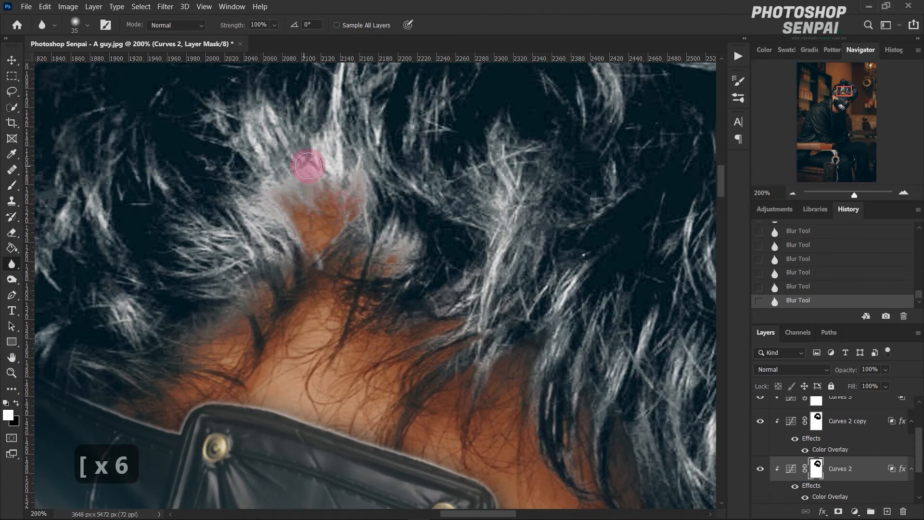
drag(362, 183, 339, 226)
Blur the skin gap's edge on the Curves 2 mask once more with the 35 px Blur tool and check it at 50% zoom.
click(793, 193)
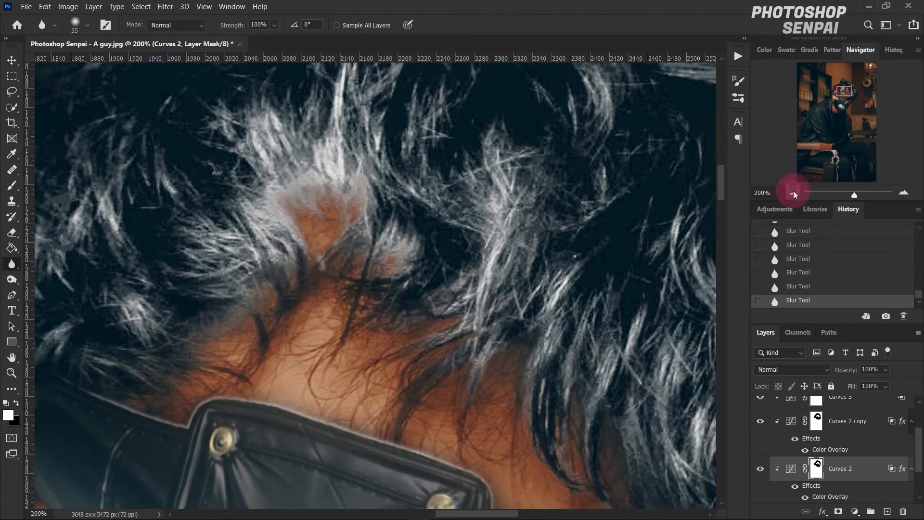
click(793, 193)
click(391, 308)
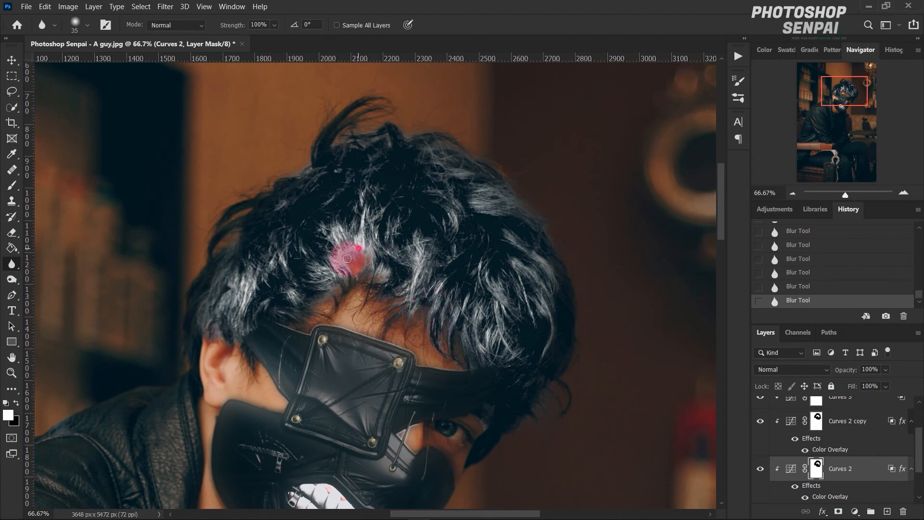
drag(355, 249, 353, 274)
click(793, 194)
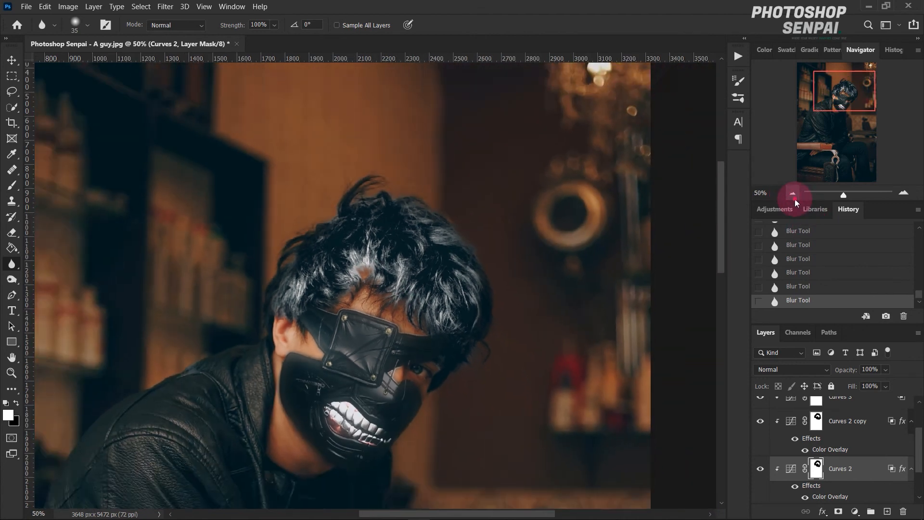
Examine the blended hairline and silver hair in the full portrait at 12.5% zoom and at closer zoom levels up to 50%.
click(793, 194)
click(904, 194)
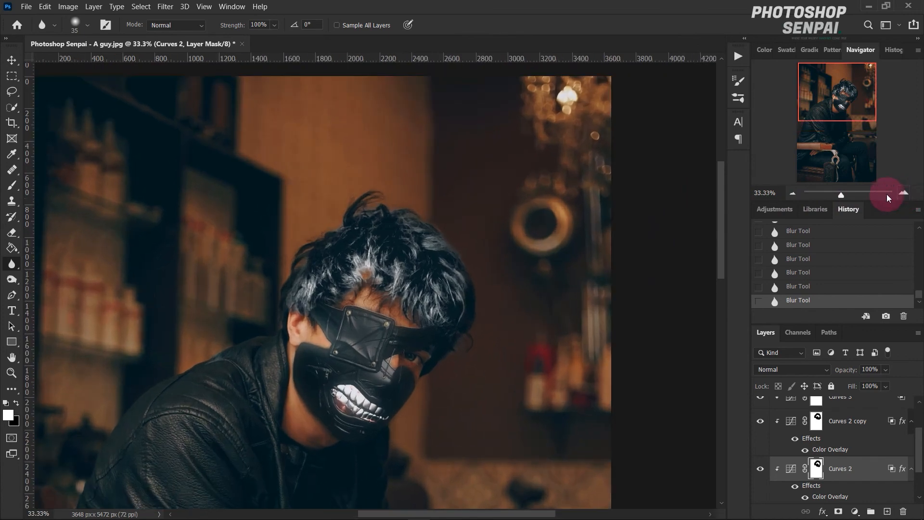
click(793, 195)
click(791, 194)
click(791, 194)
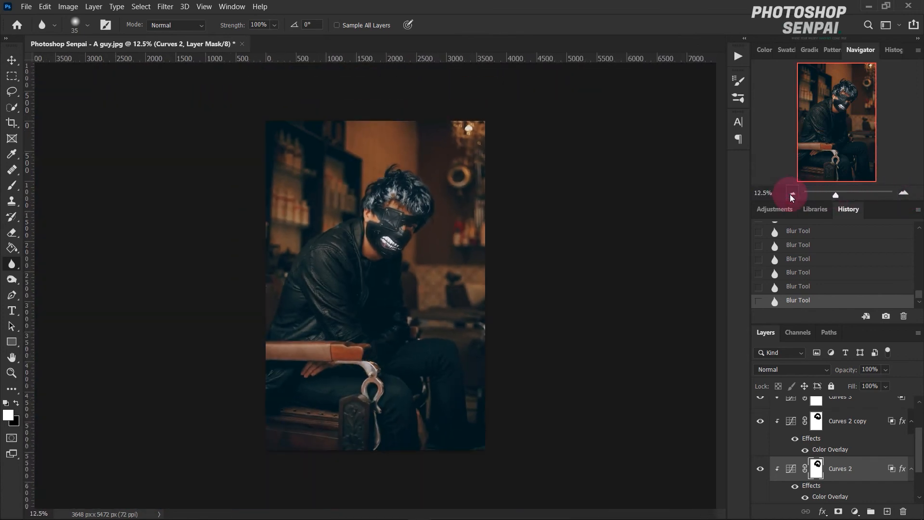
click(904, 194)
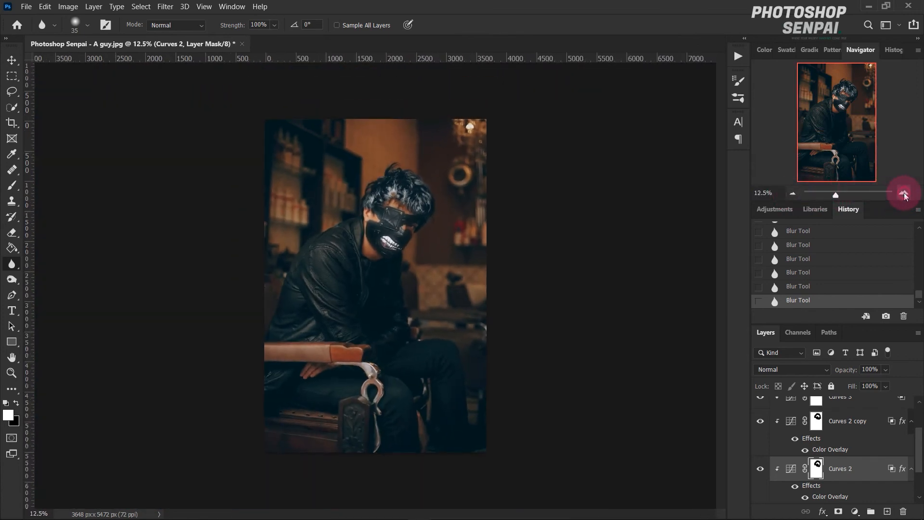
click(905, 194)
drag(828, 138, 828, 130)
click(904, 193)
click(904, 193)
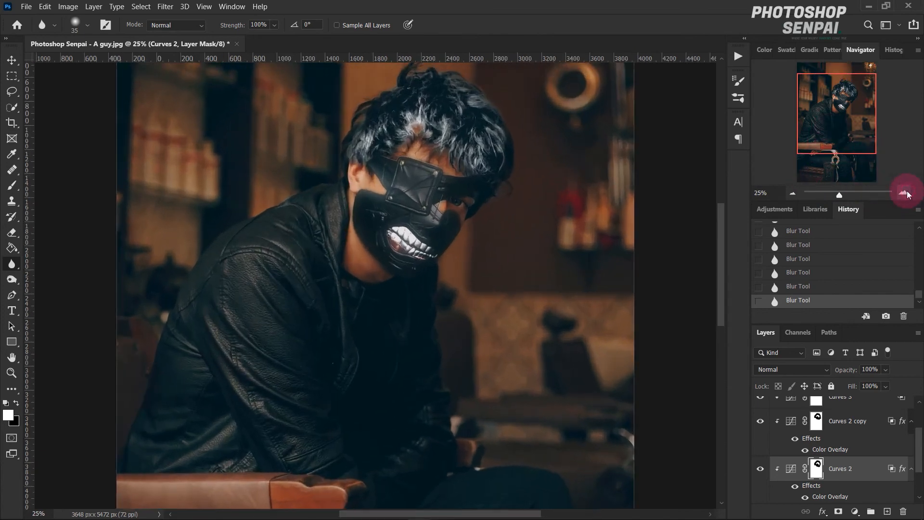
Turn on the visibility of the CC grading layer above the Mask group and check its effect on the whole portrait.
scroll(759, 400, up, 2)
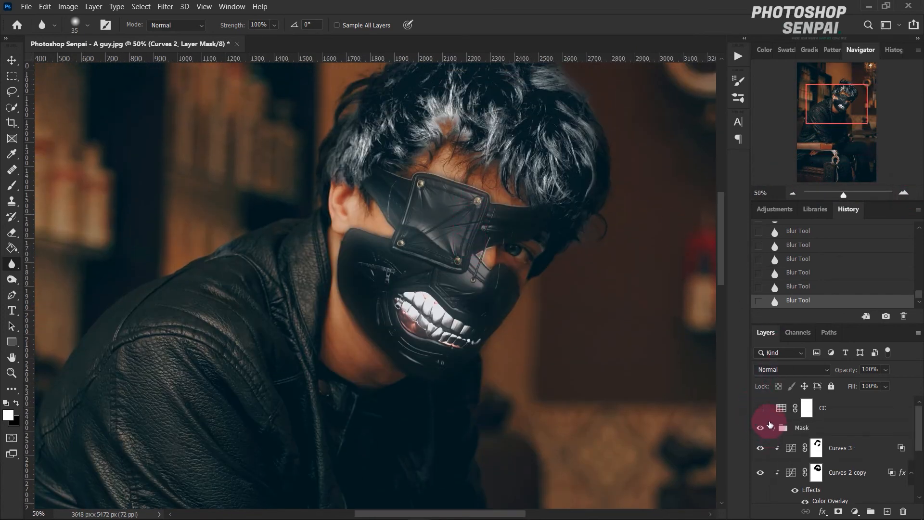
click(760, 409)
click(793, 193)
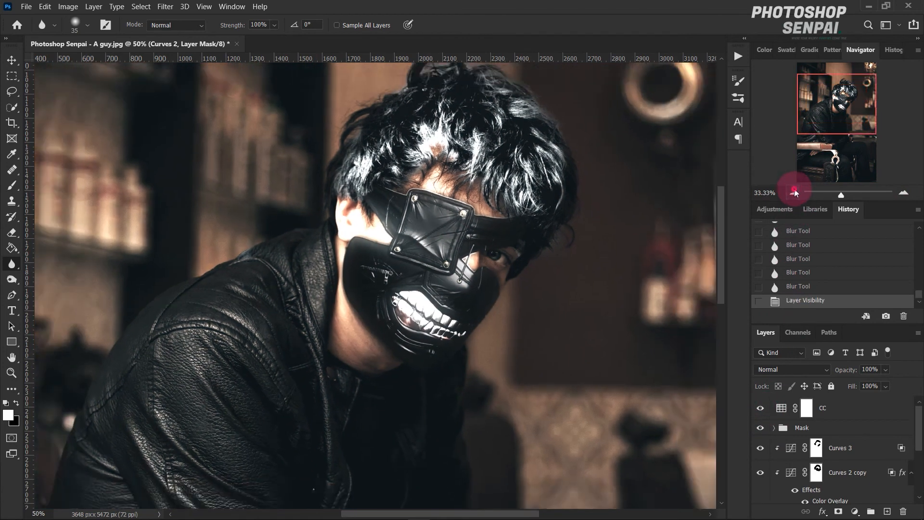
click(793, 193)
click(793, 193)
click(793, 193)
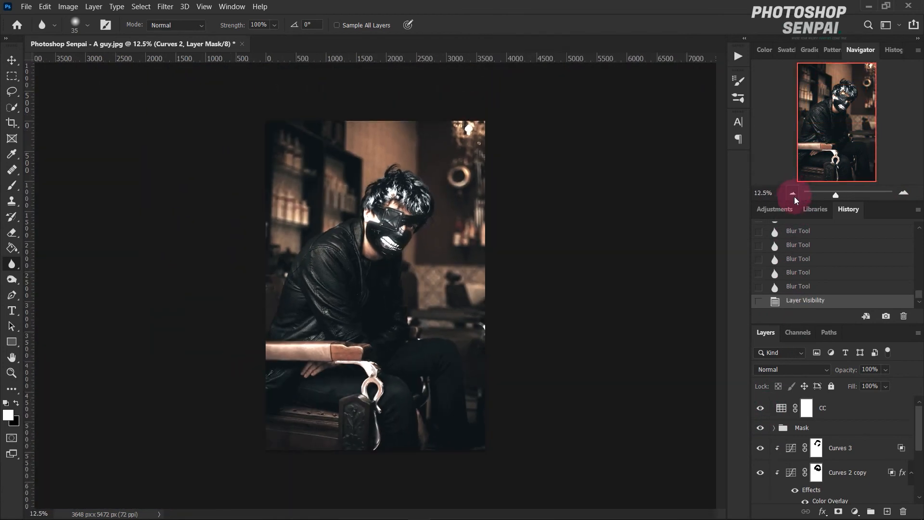
click(904, 194)
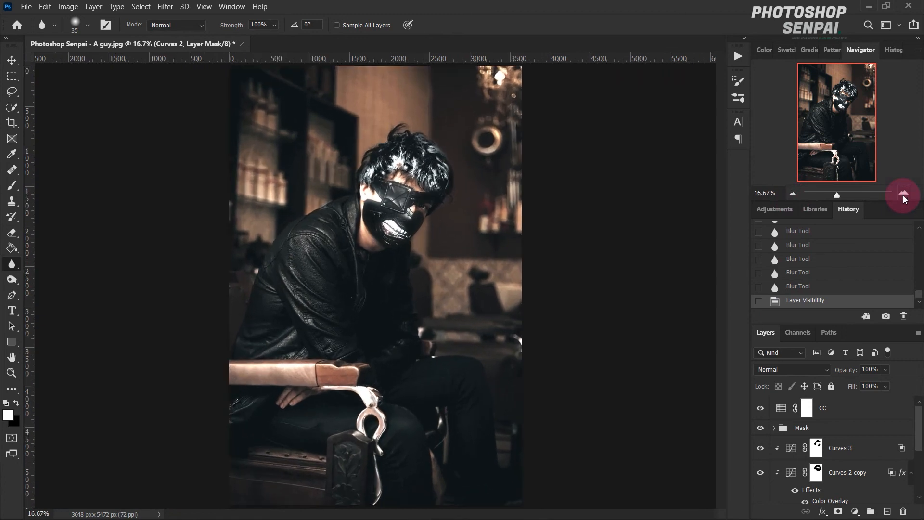
Reduce the CC layer's fill to 35% and check the softened grading across the whole portrait.
click(852, 408)
drag(851, 385, 813, 389)
drag(896, 192, 840, 198)
click(621, 283)
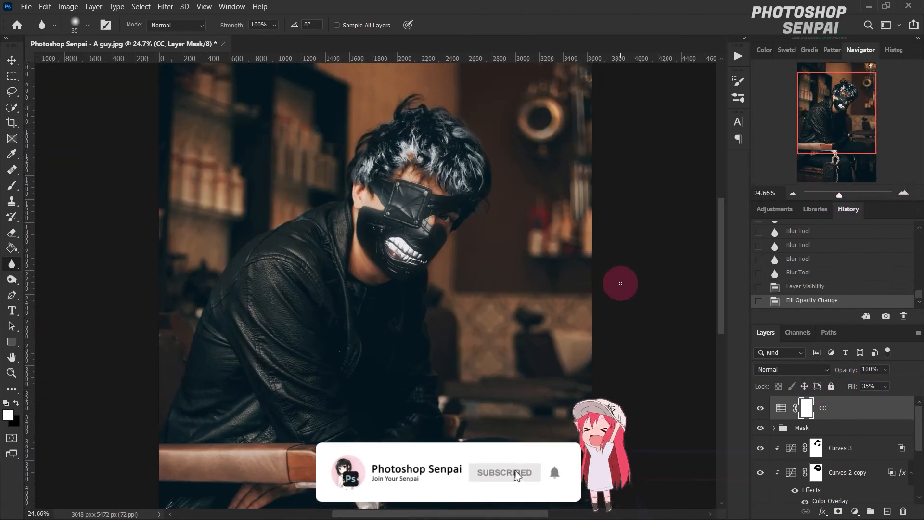
scroll(621, 283, up, 2)
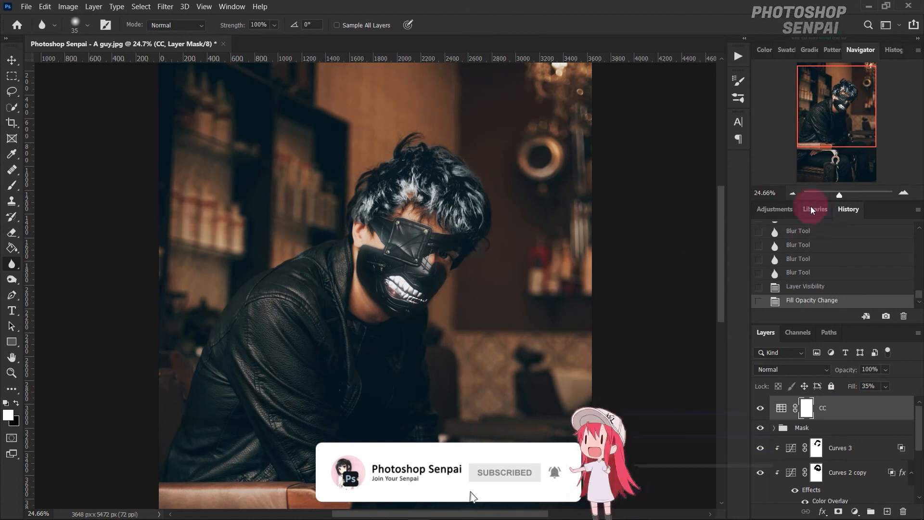
click(793, 193)
click(793, 193)
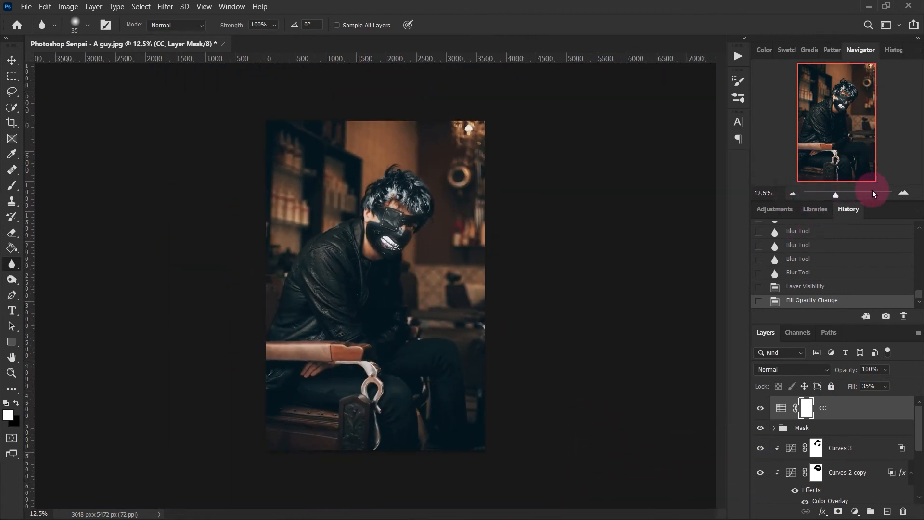